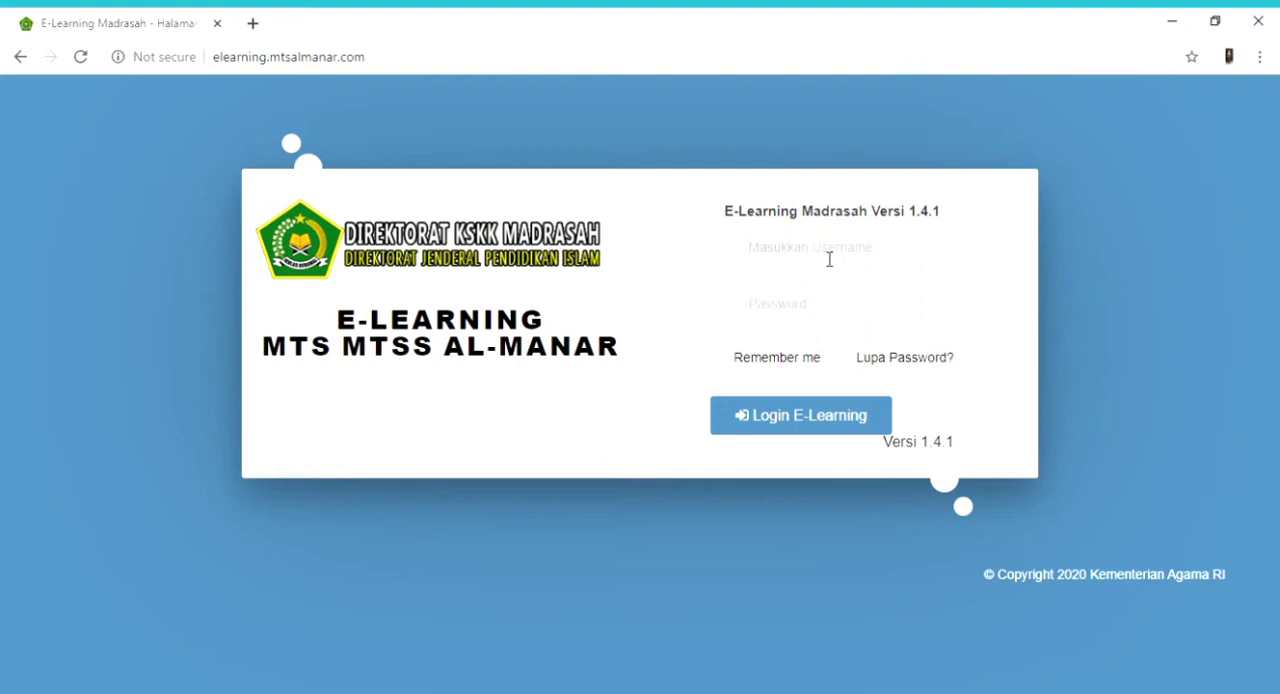
- Log in to the e-learning site with the teacher's username and account password, and dismiss the welcome tour
type("•••")
left_click(808, 422)
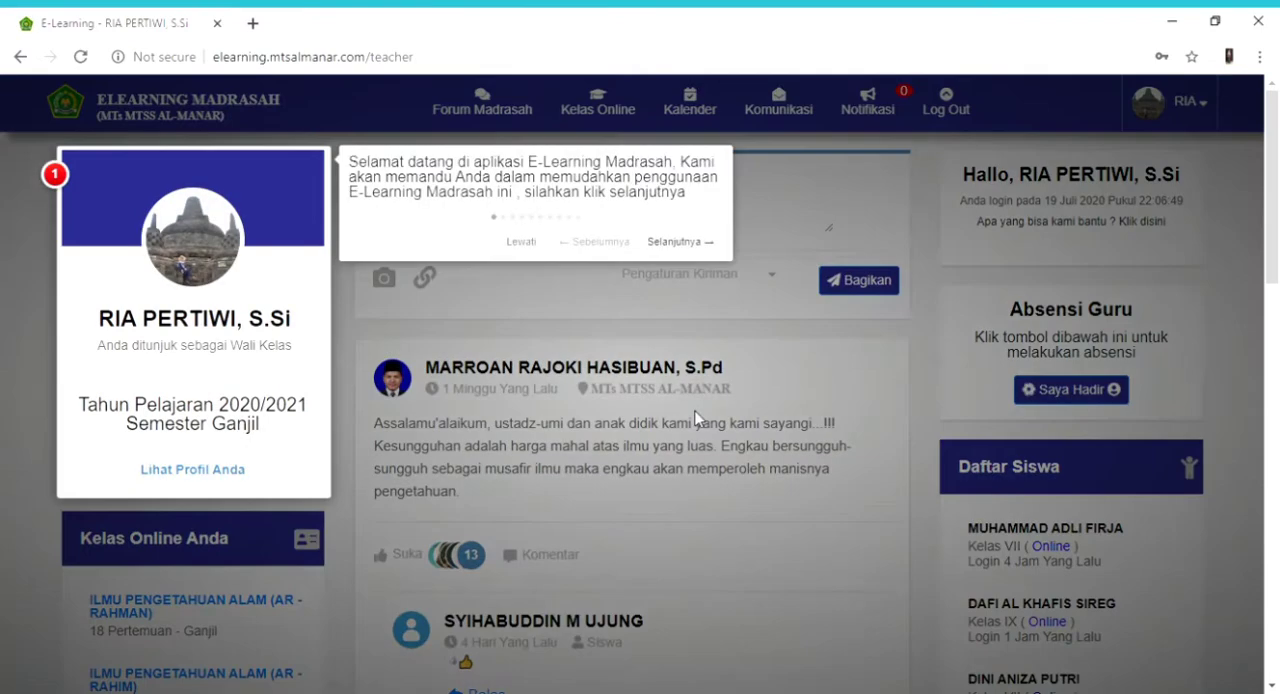
left_click(697, 418)
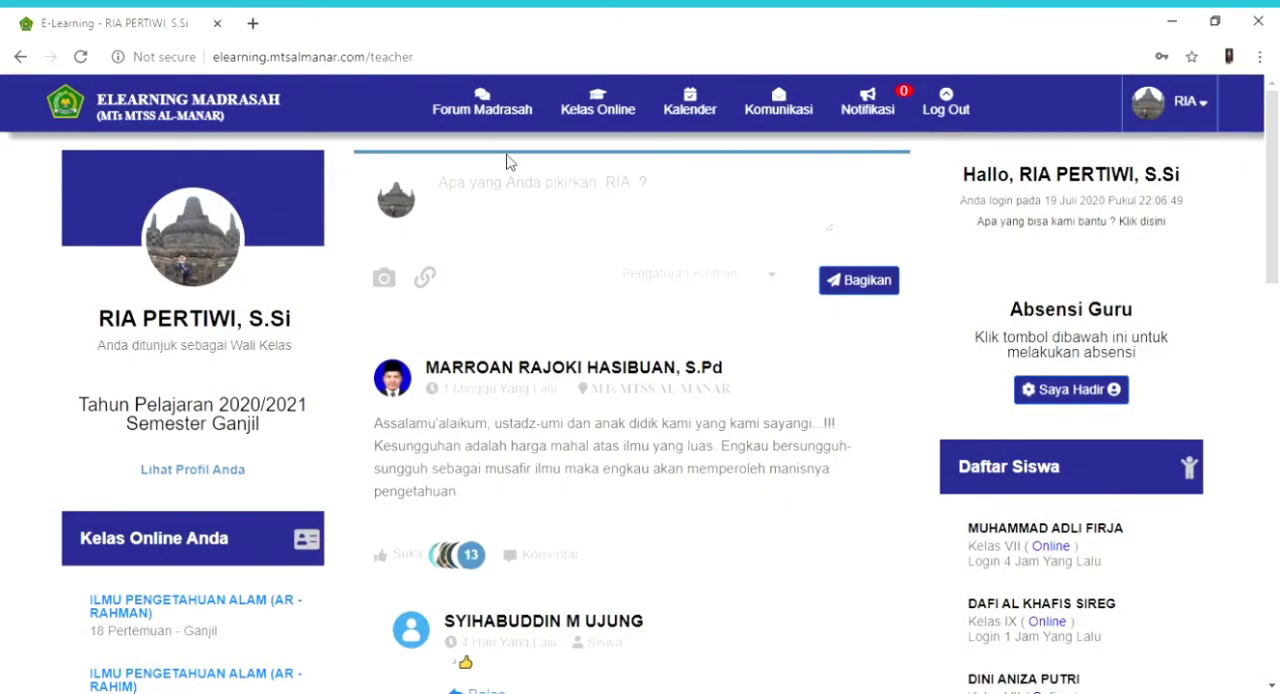
- Open the form for creating an online class and choose Kelas VII with the AR - RAHMAN study group
mouse_move(606, 96)
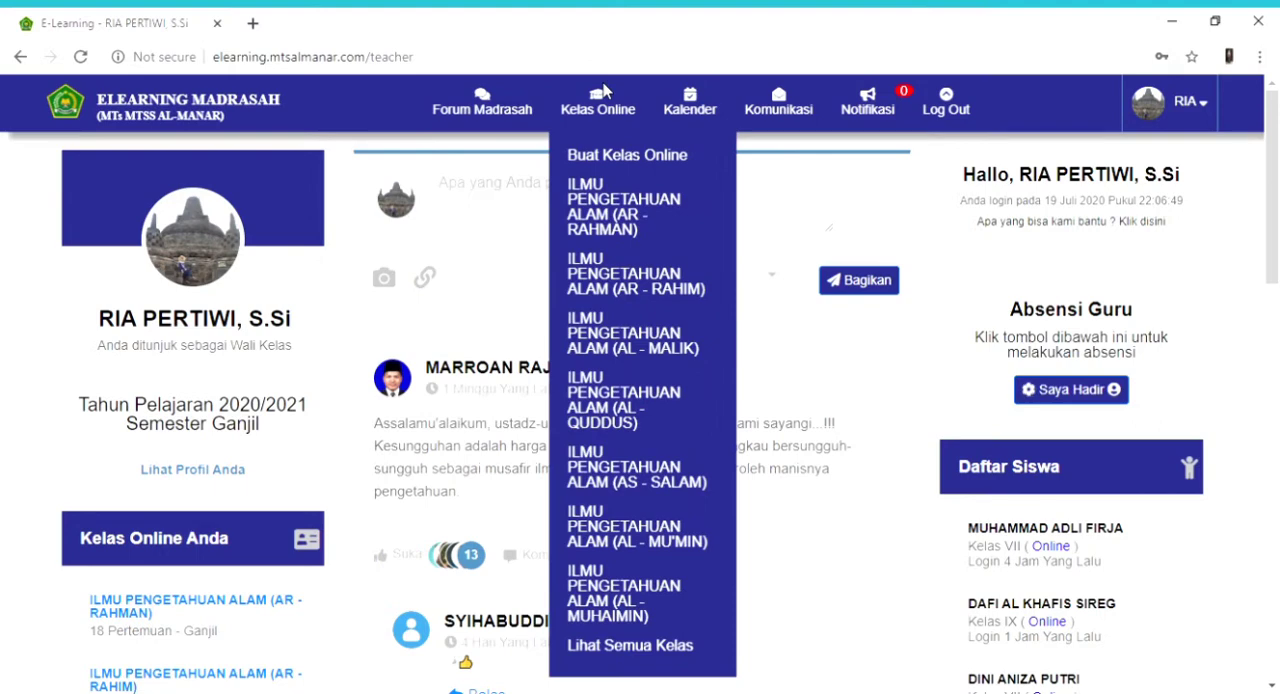
left_click(593, 157)
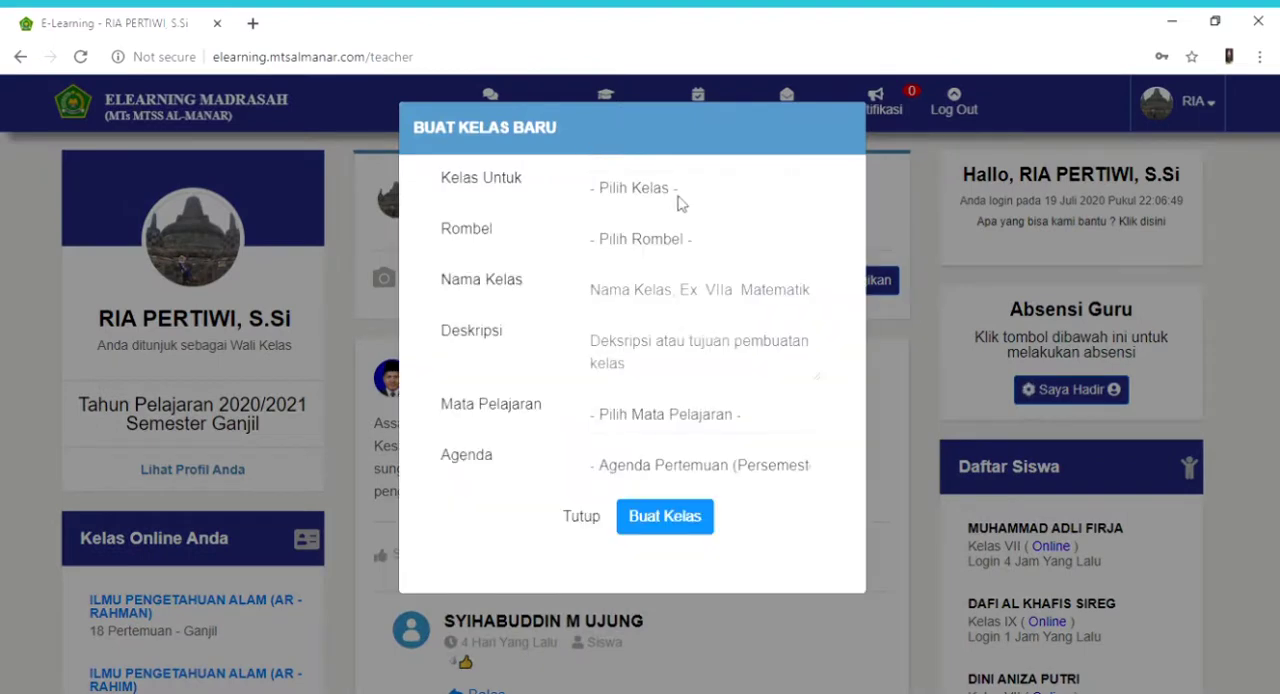
left_click(677, 203)
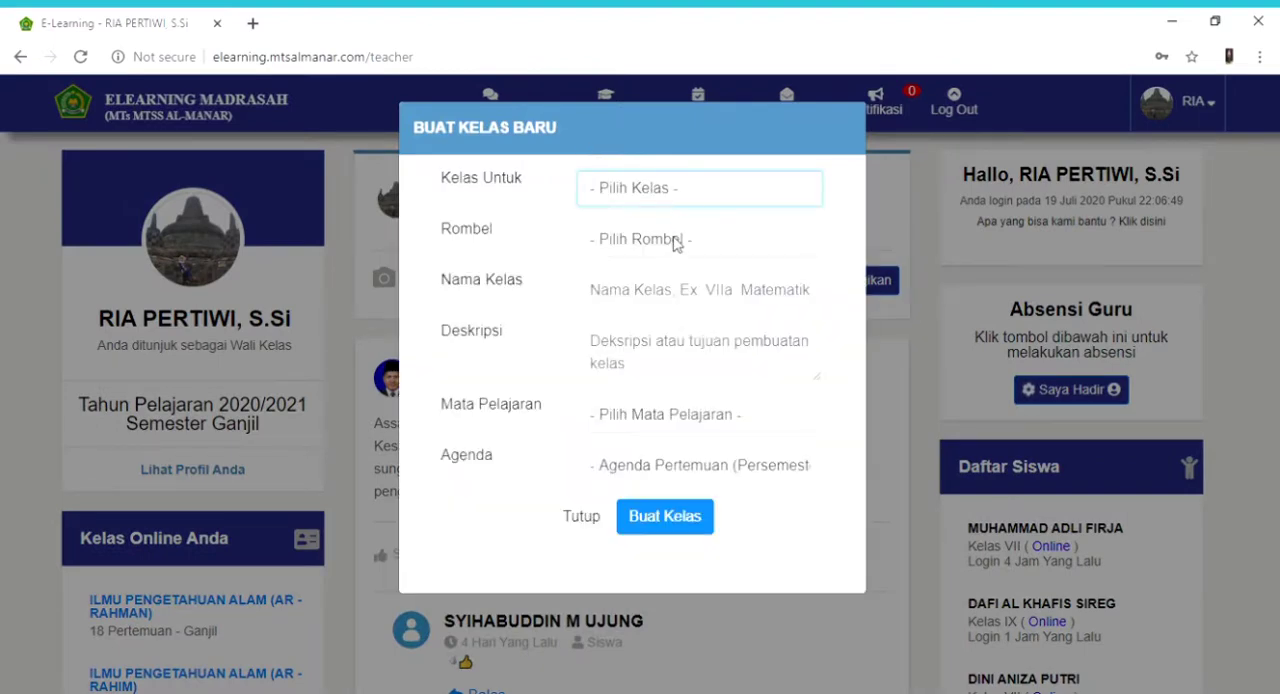
key("Down")
left_click(677, 244)
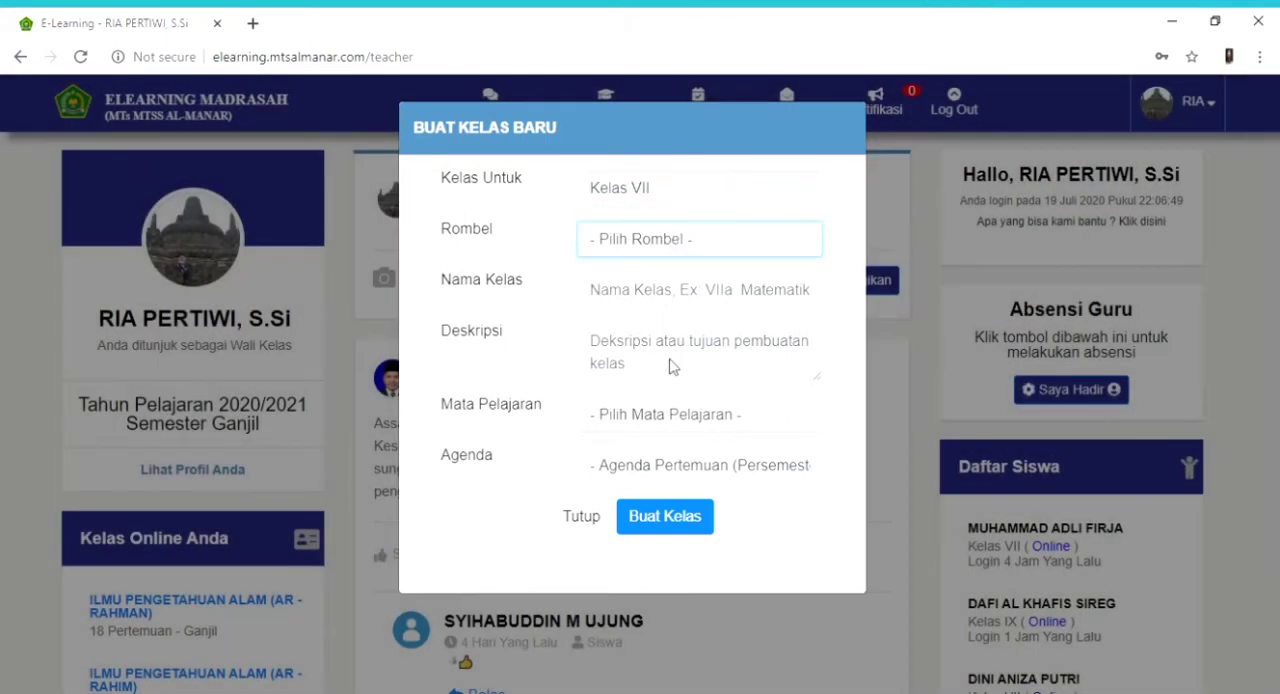
key("Down")
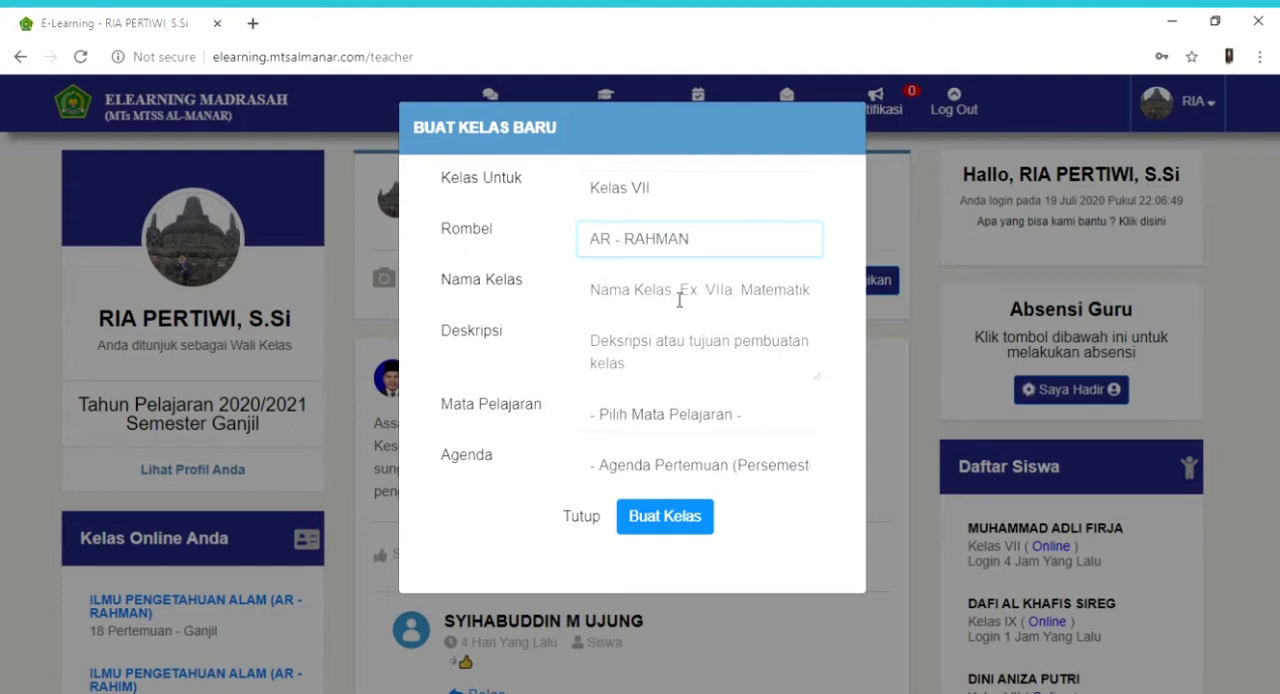
- Name the new class "IPA (AR RAHMAN)" and enter the description "PEMBELAJARAN IPA"
left_click(679, 290)
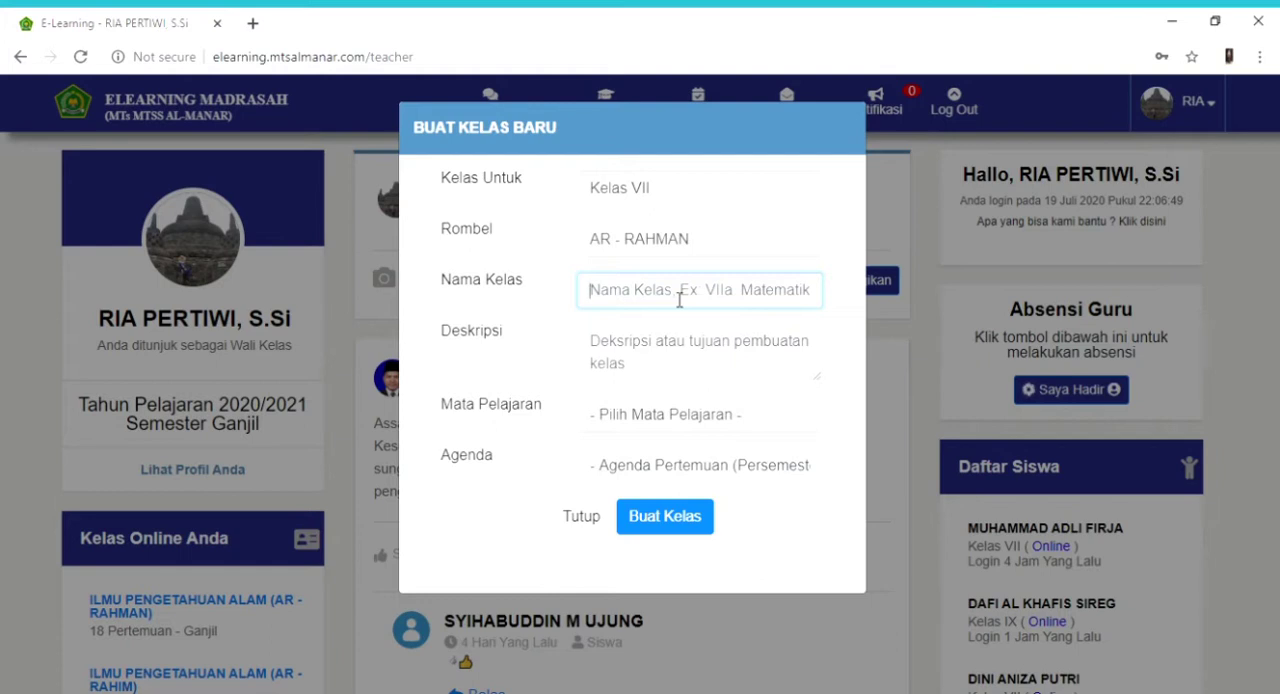
type("IPA")
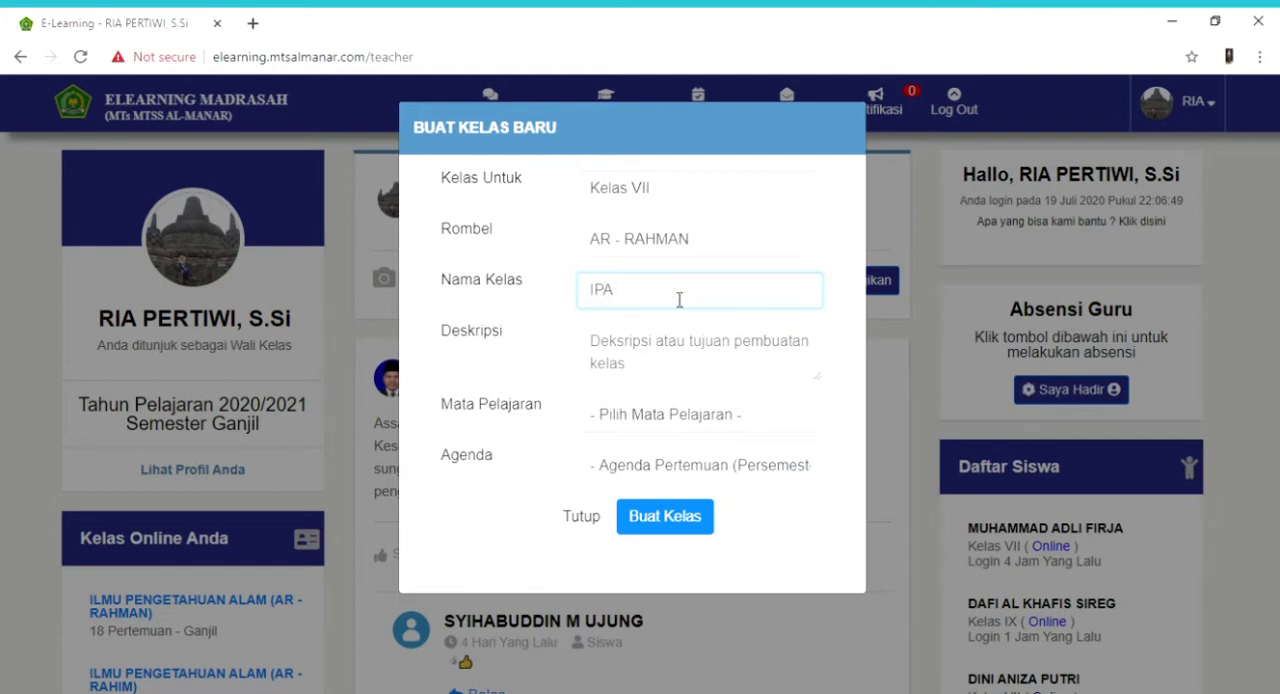
type(" (AR RAHMAN)")
left_click(675, 361)
type("PEM")
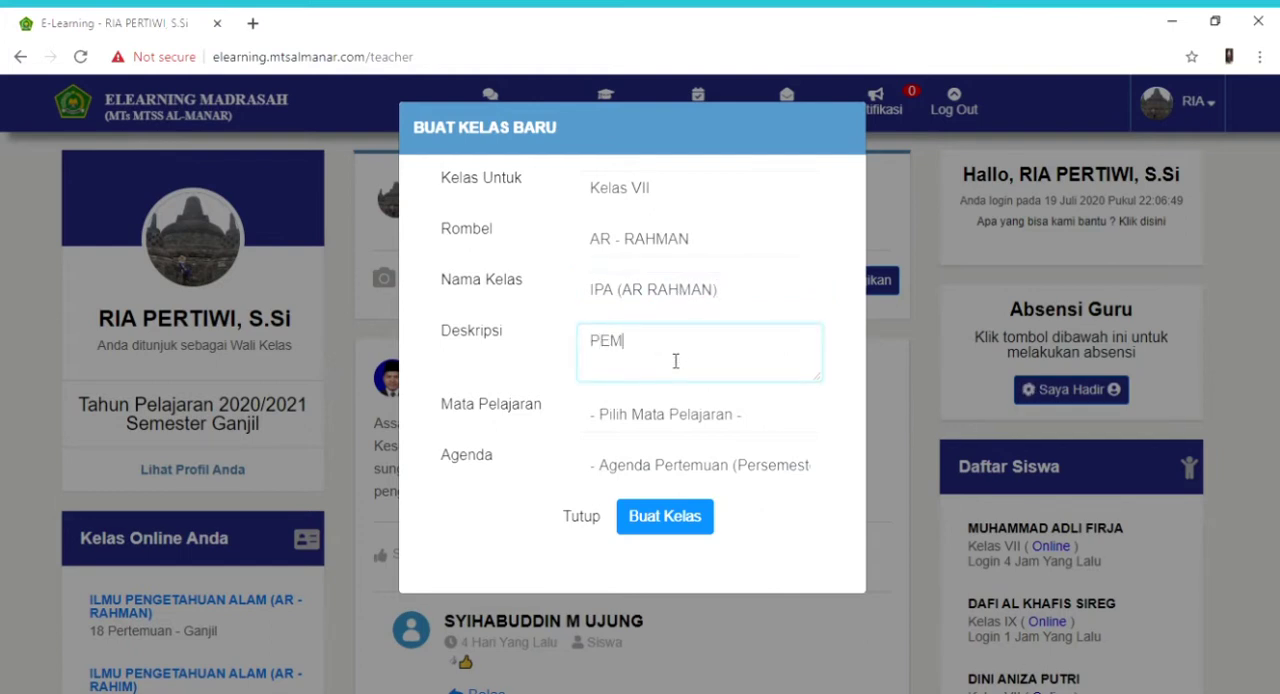
type("BELJARAN ")
type("IPA")
type("A")
- Choose the subject Ilmu Pengetahuan Alam and an agenda of 16 meetings, and close the form without creating the class
left_click(698, 415)
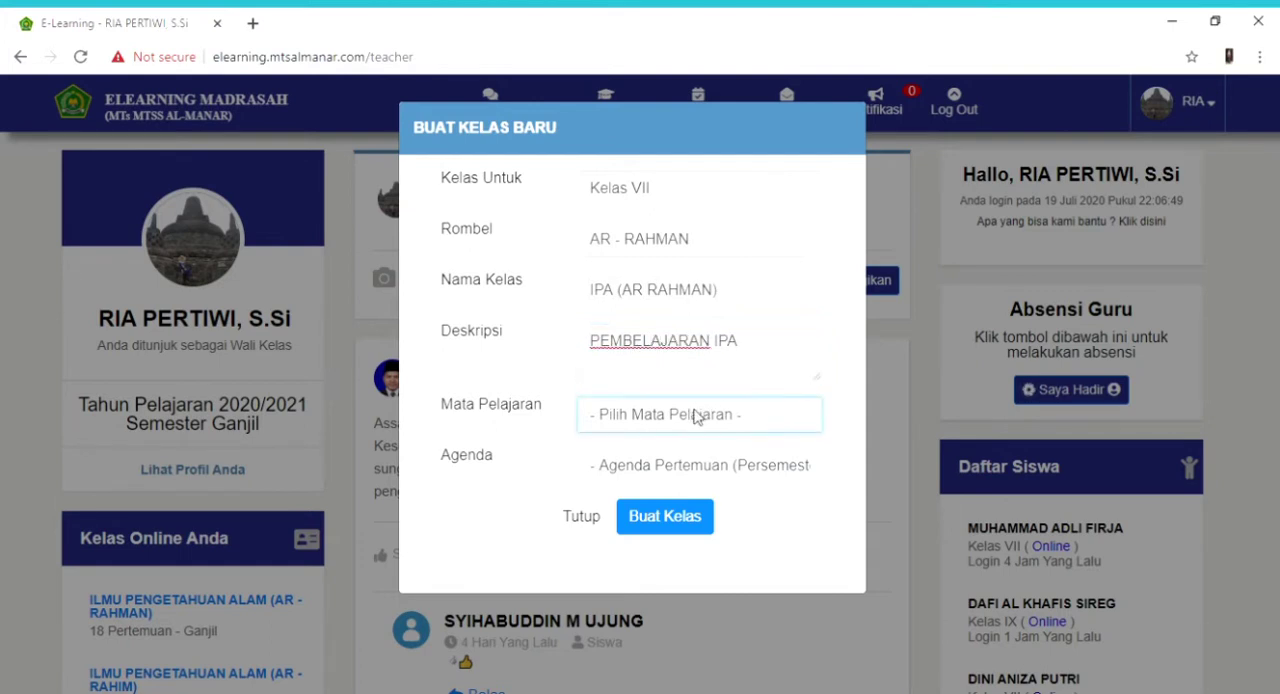
left_click(731, 339)
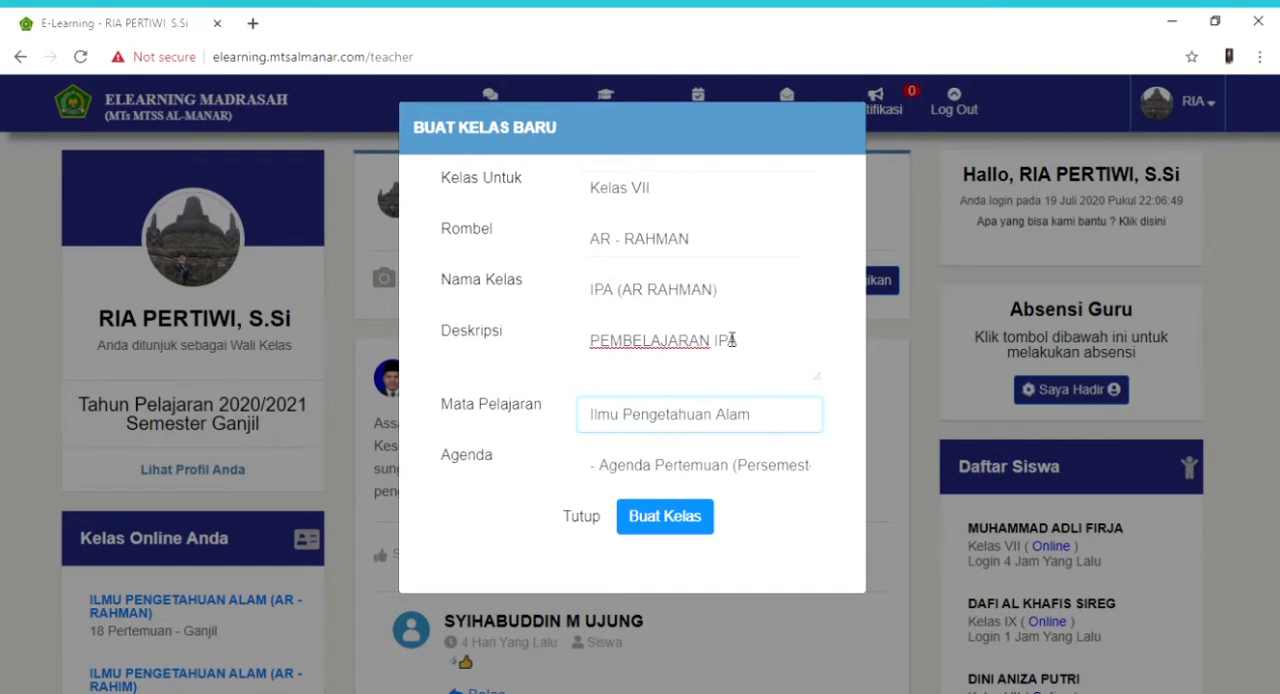
left_click(687, 470)
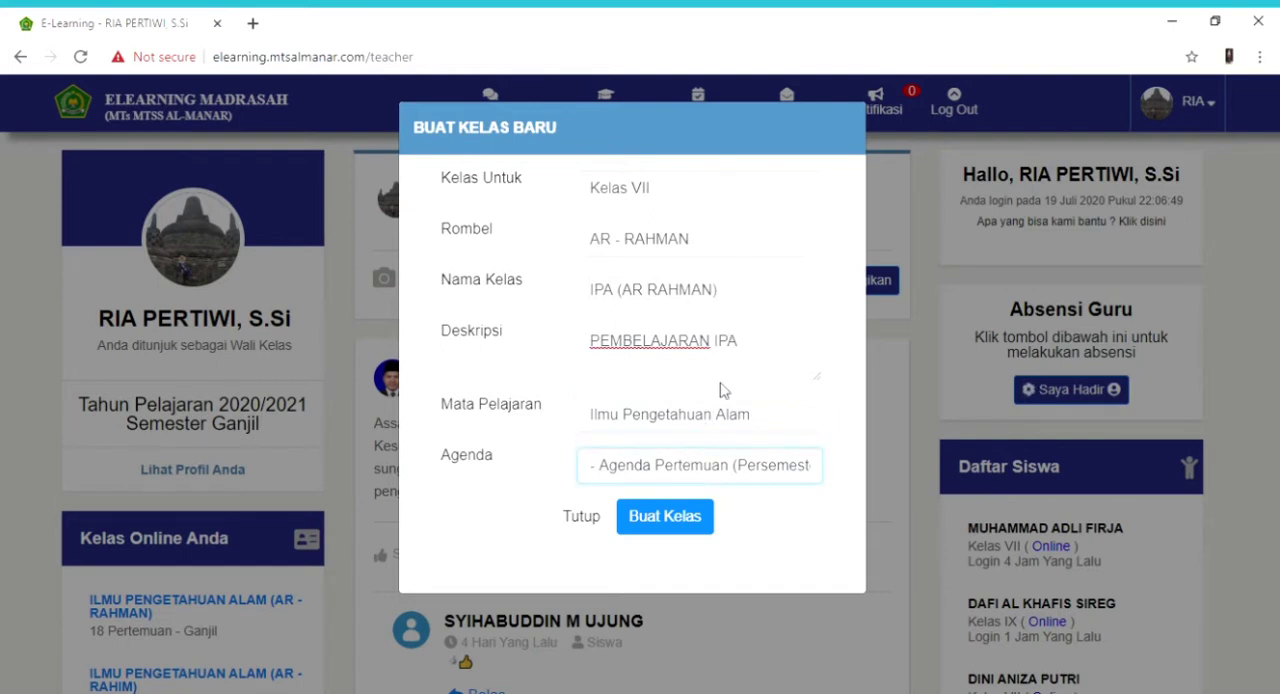
type("18")
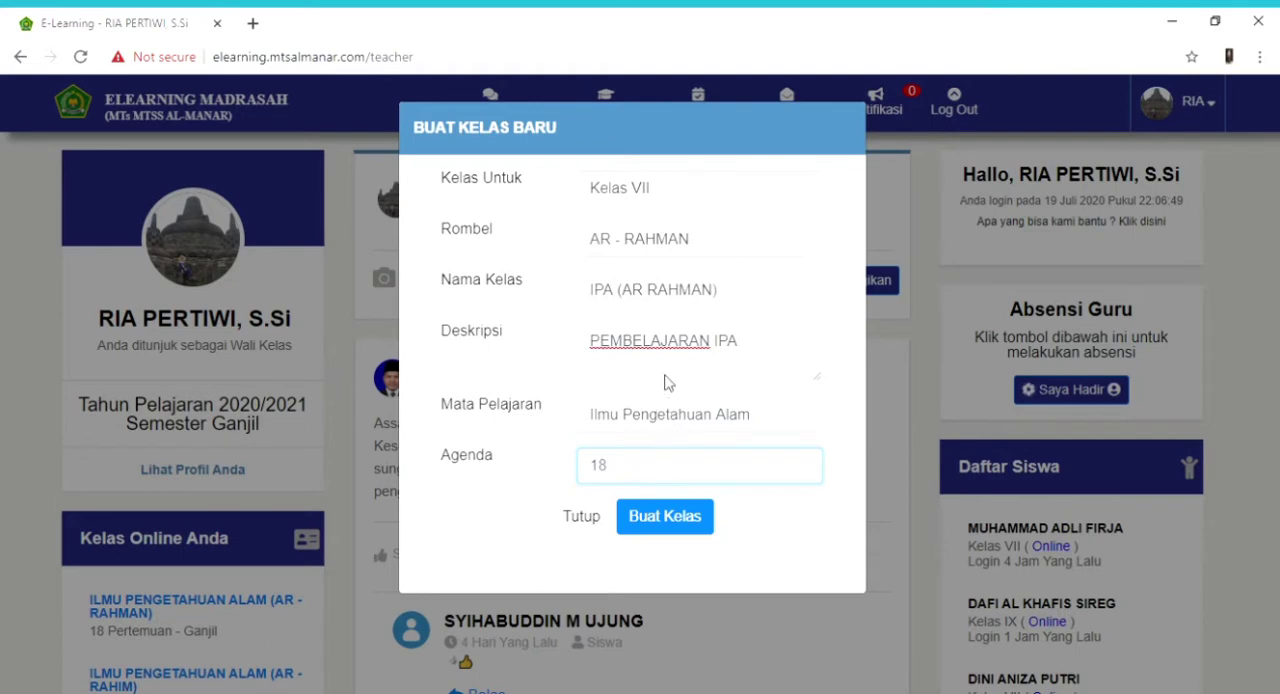
key("BackSpace")
type("6")
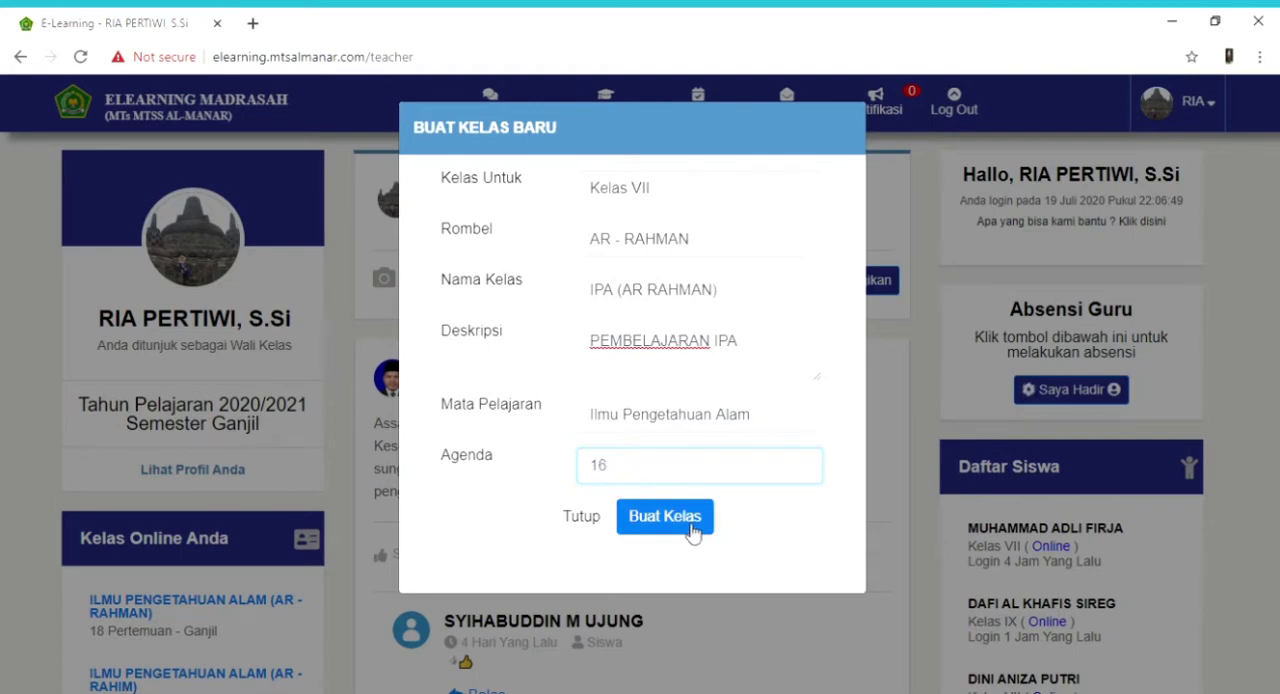
left_click(586, 518)
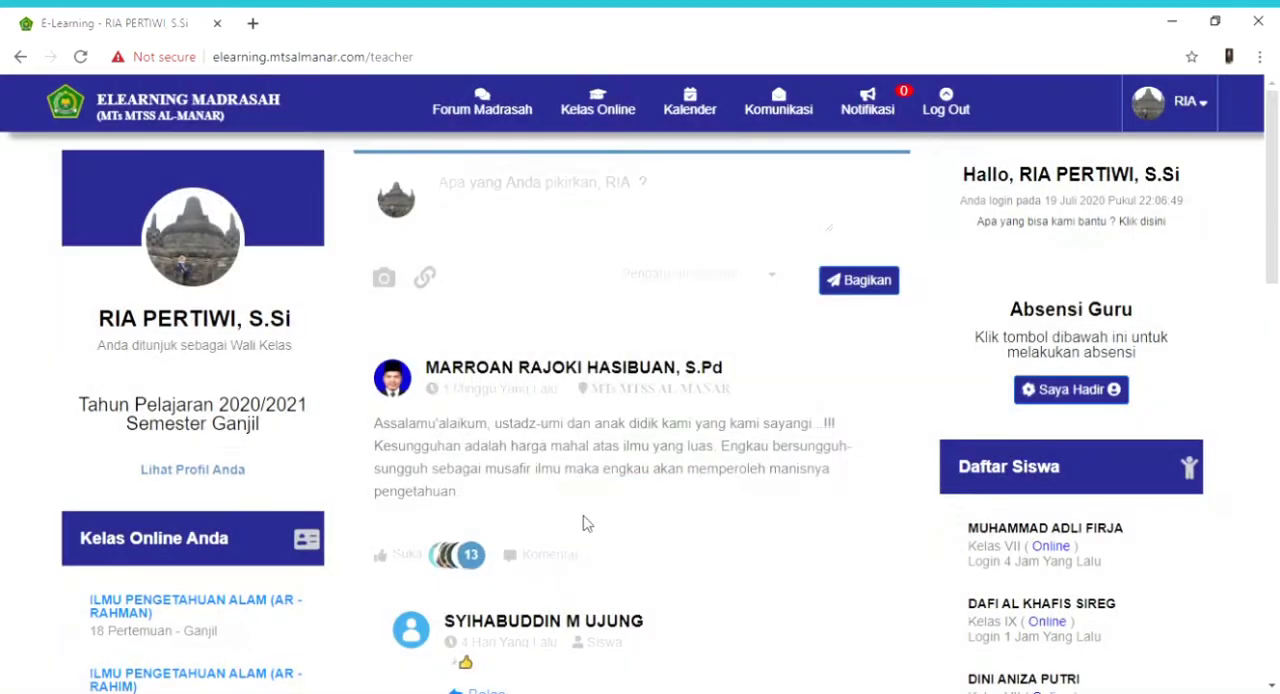
- Open the existing class ILMU PENGETAHUAN ALAM (AR - RAHMAN) and go to its Standar Kompetensi (KI/KD) page
left_click(594, 116)
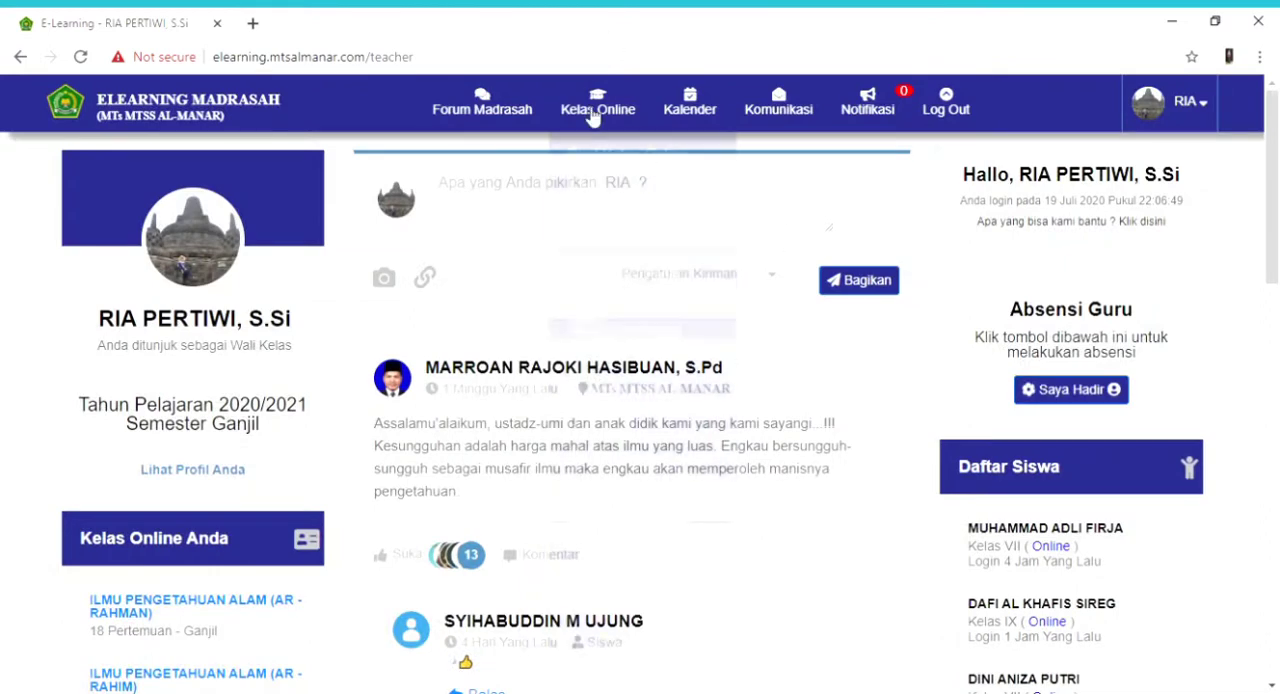
left_click(532, 317)
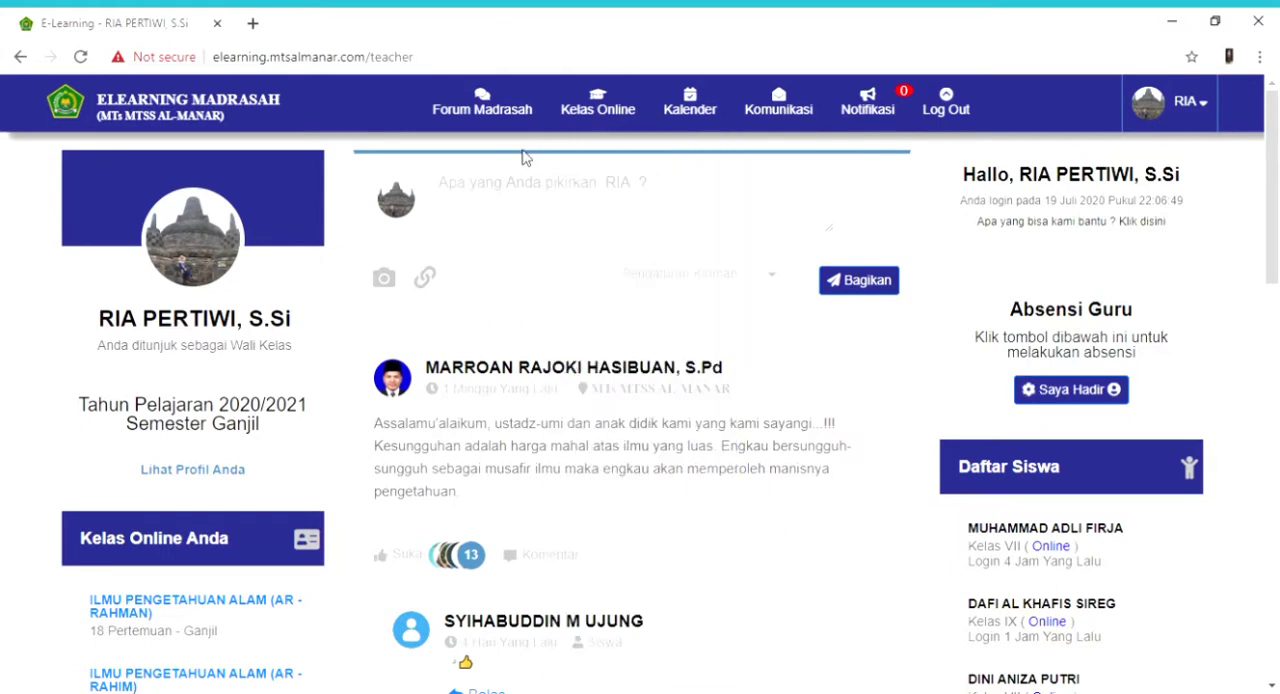
mouse_move(604, 110)
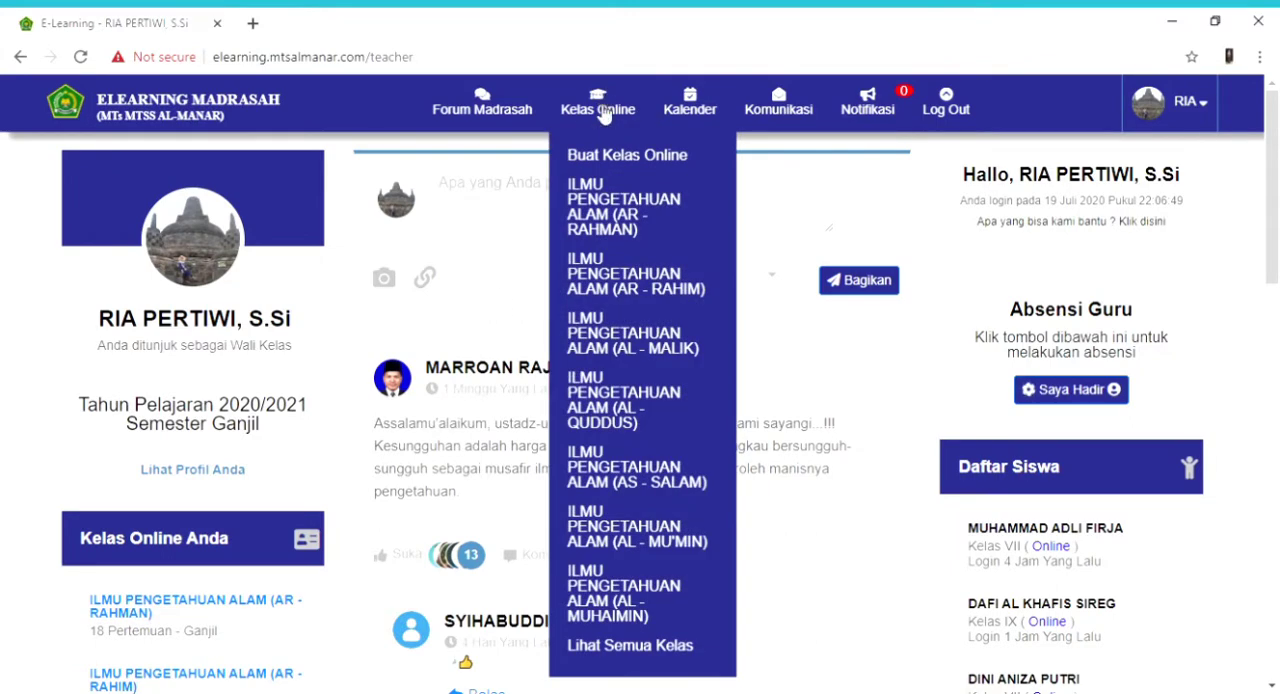
left_click(604, 220)
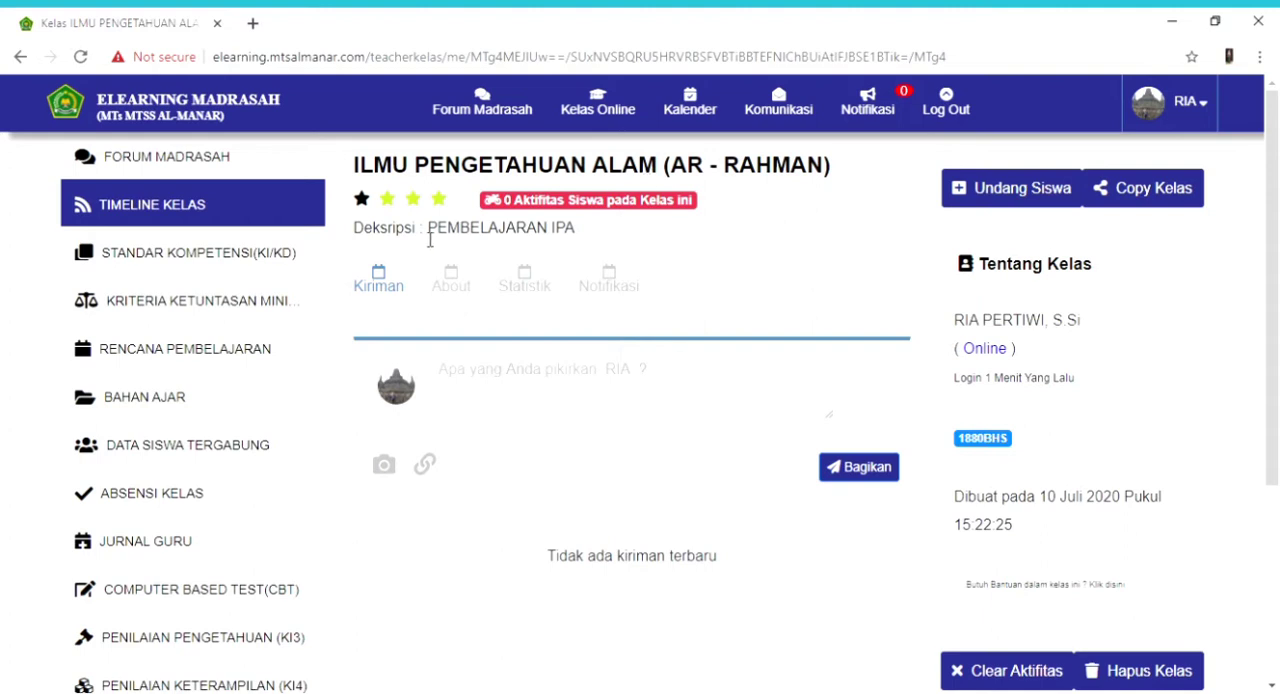
left_click(237, 267)
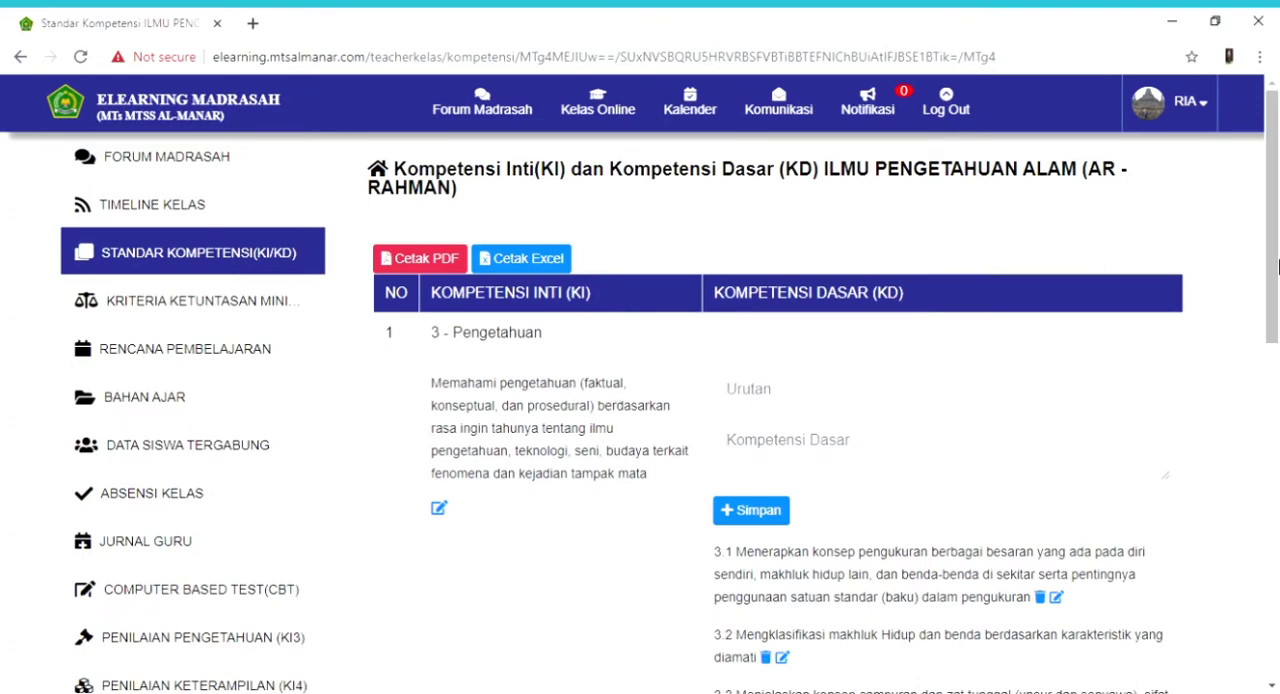
- Open the core competency text of 3 - Pengetahuan for editing and save it
mouse_move(1277, 275)
left_mouse_down()
mouse_move(1277, 324)
mouse_move(1277, 295)
left_mouse_up()
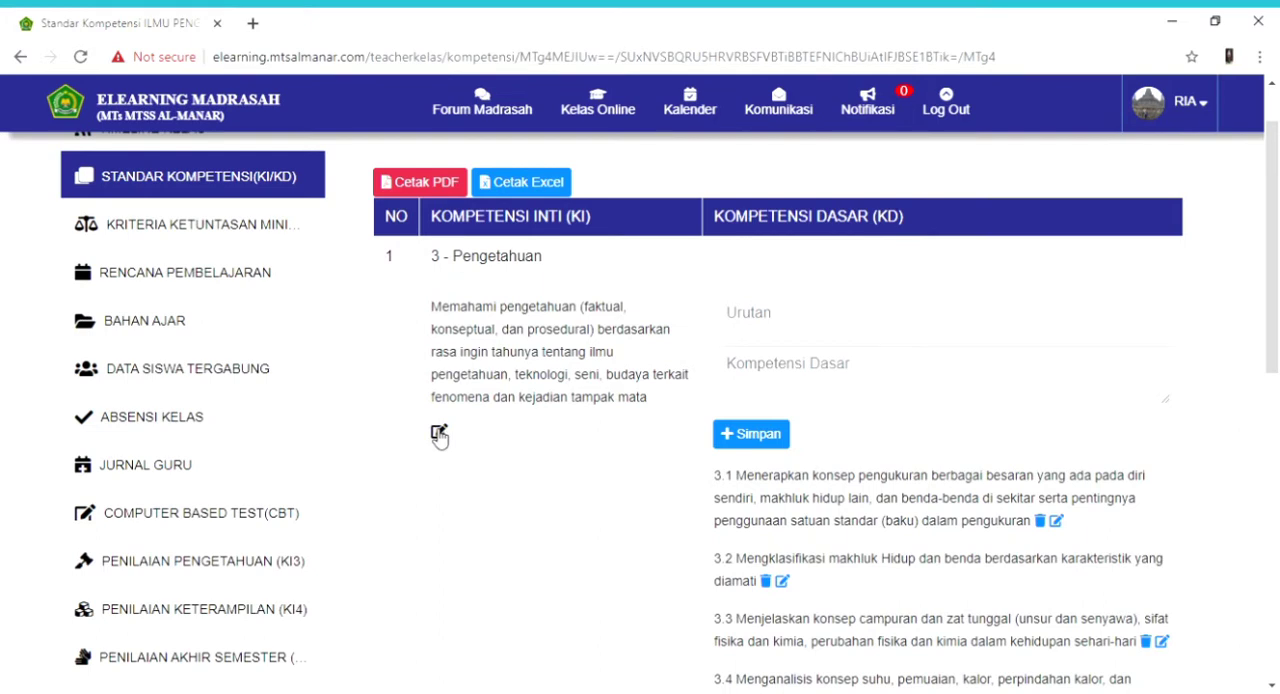
left_click(437, 434)
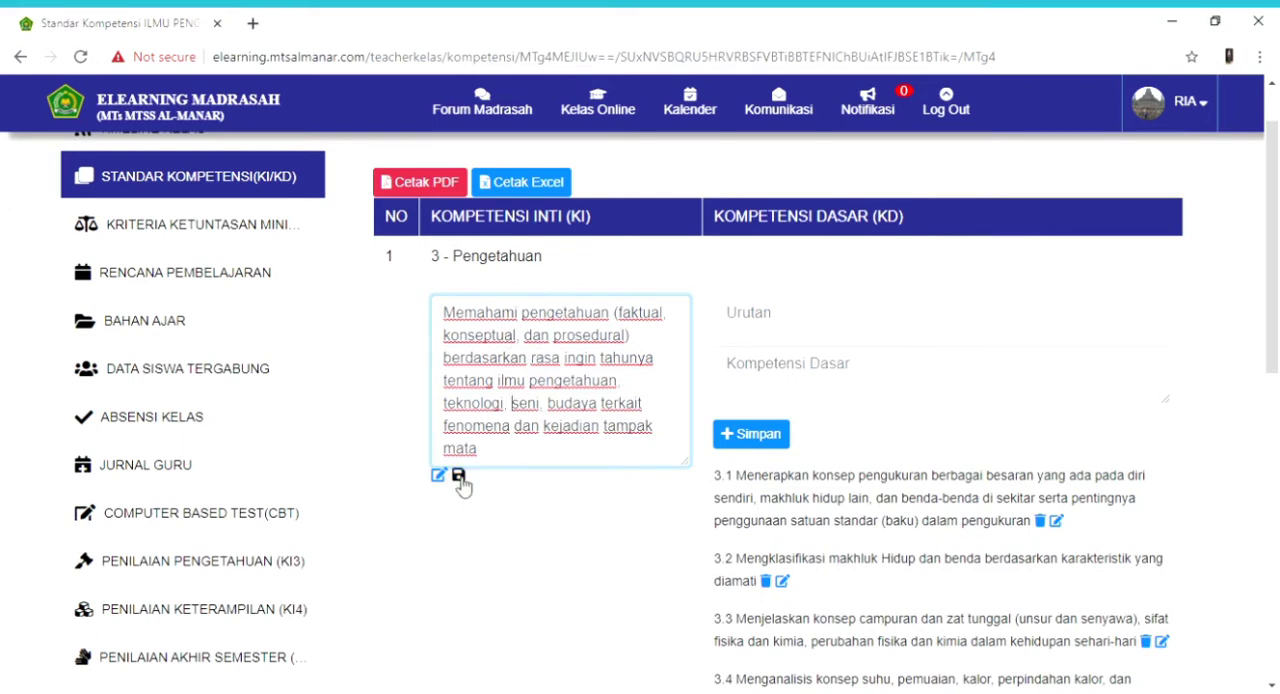
left_click(459, 477)
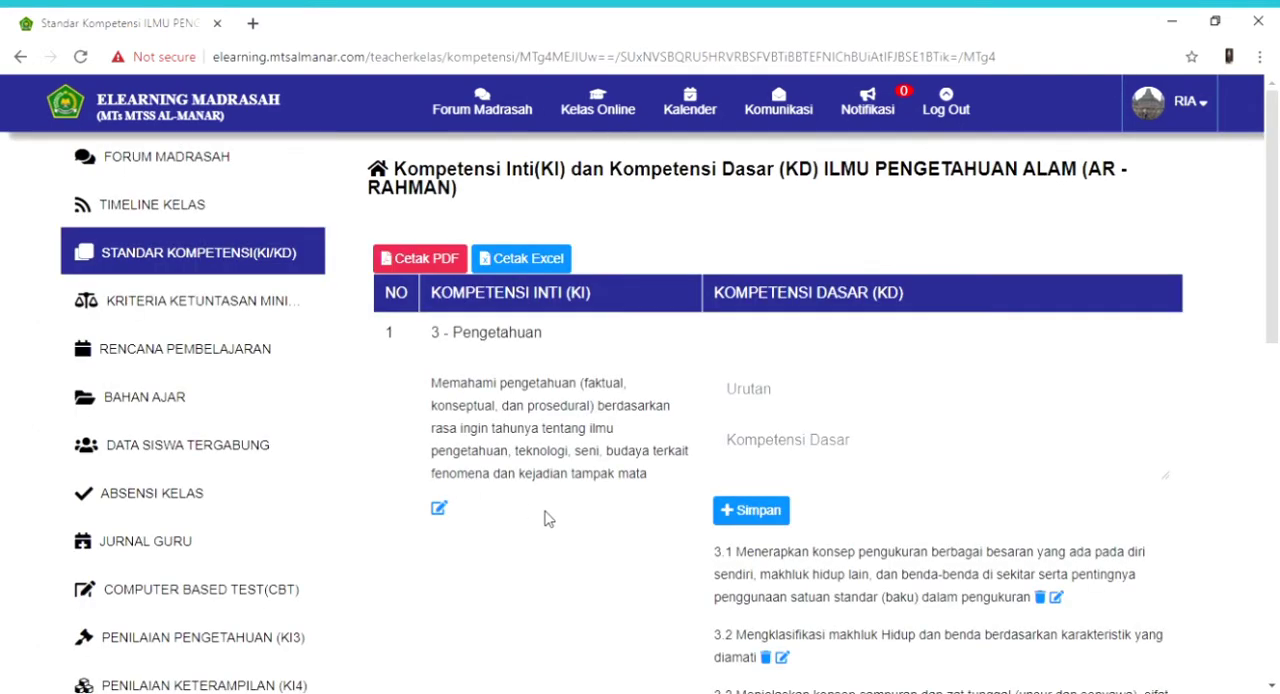
- Try order numbers 1 and 2 for a new basic competency under 3 - Pengetahuan, leaving its description empty and the entry unsaved
left_click_drag(1276, 292, 1278, 363)
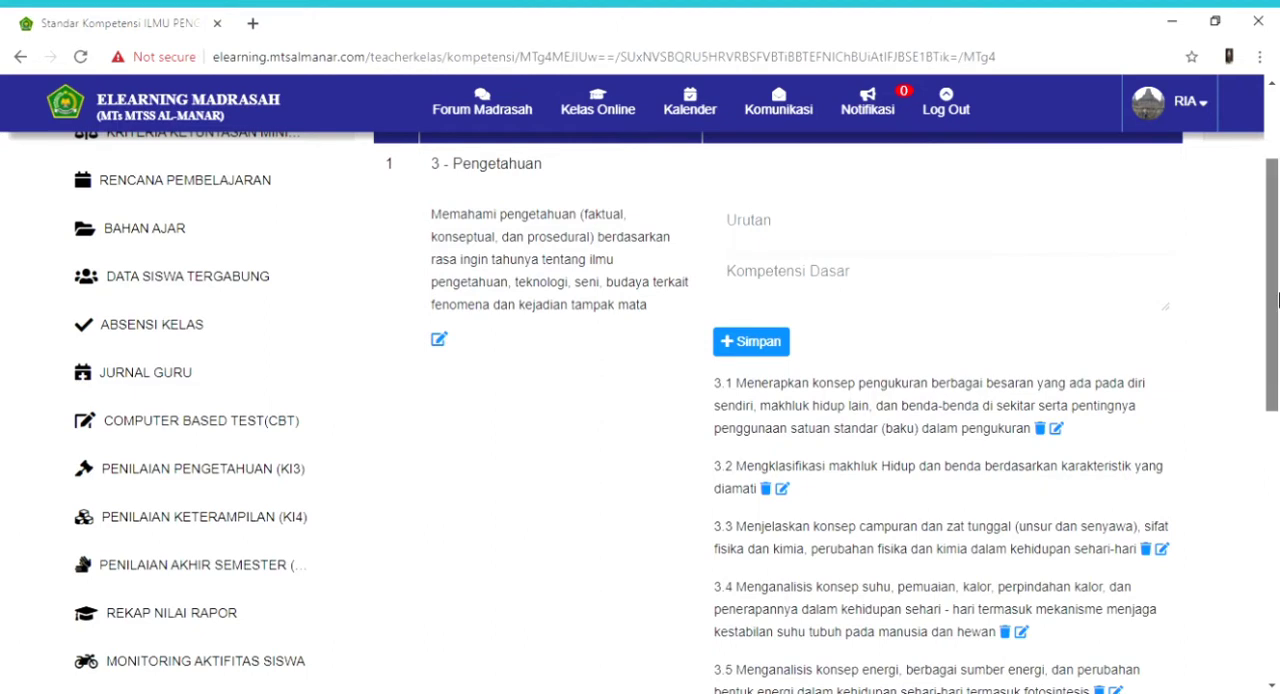
left_click_drag(1278, 300, 1278, 252)
left_click(808, 344)
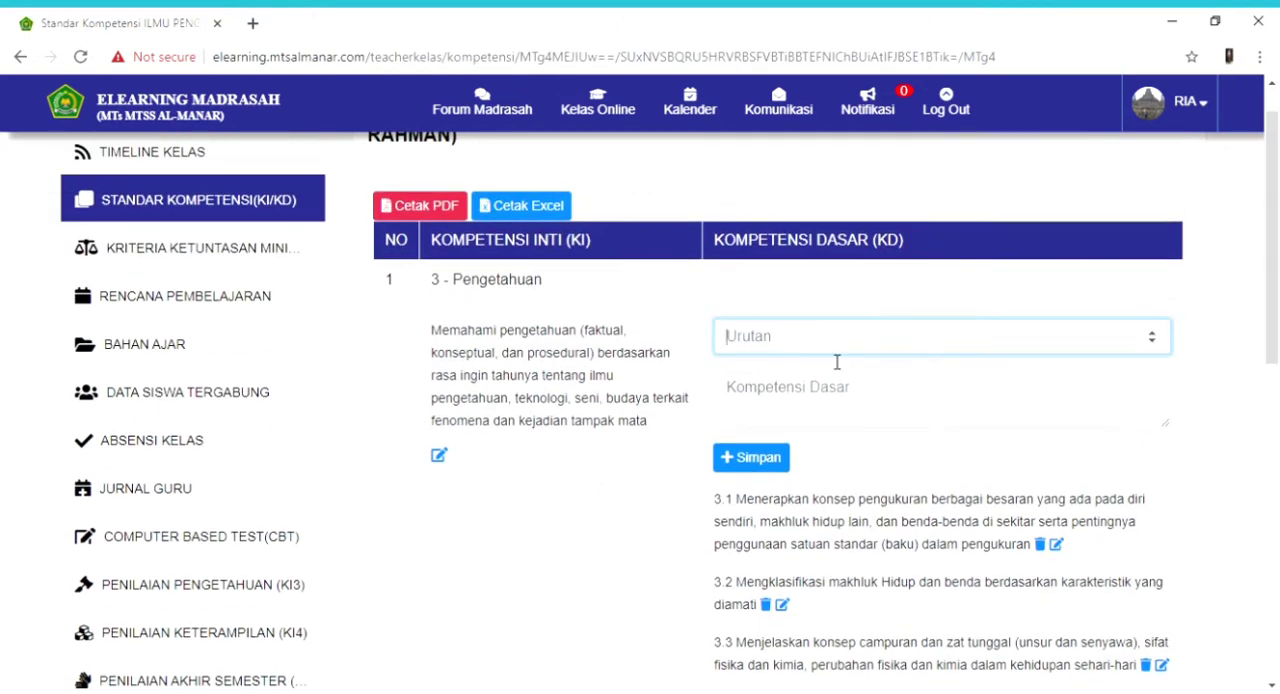
type("1")
left_click(798, 404)
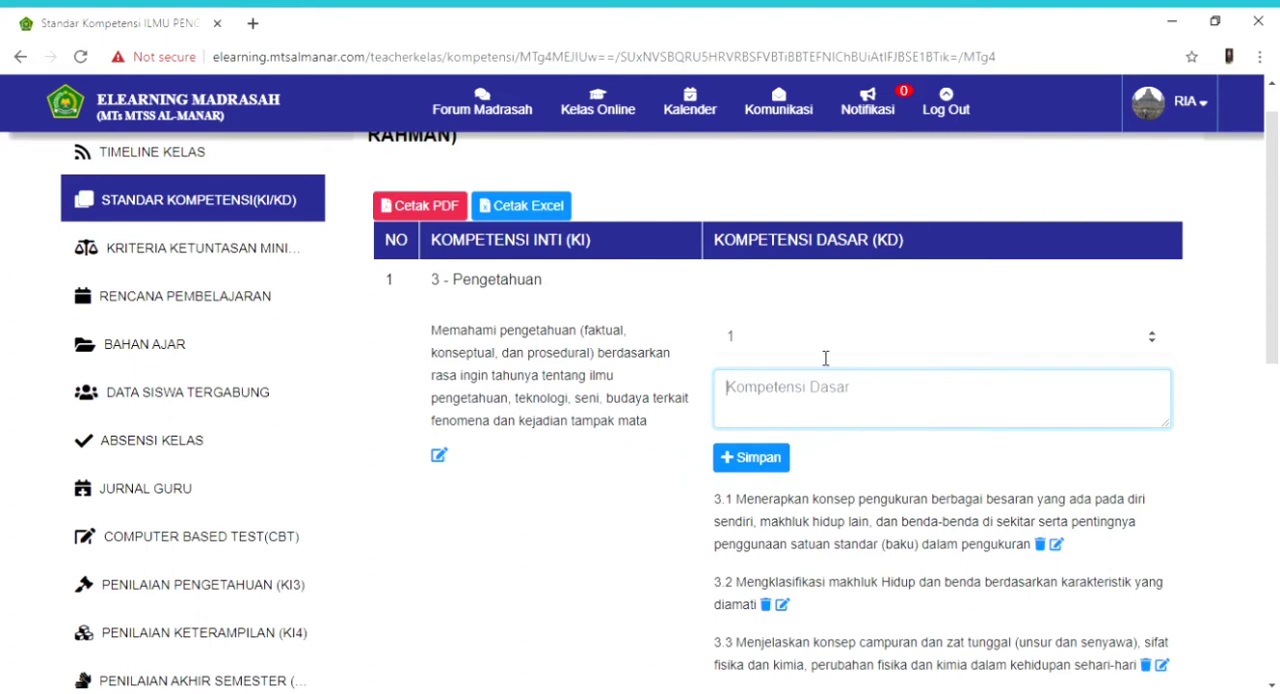
left_click_drag(797, 349, 736, 347)
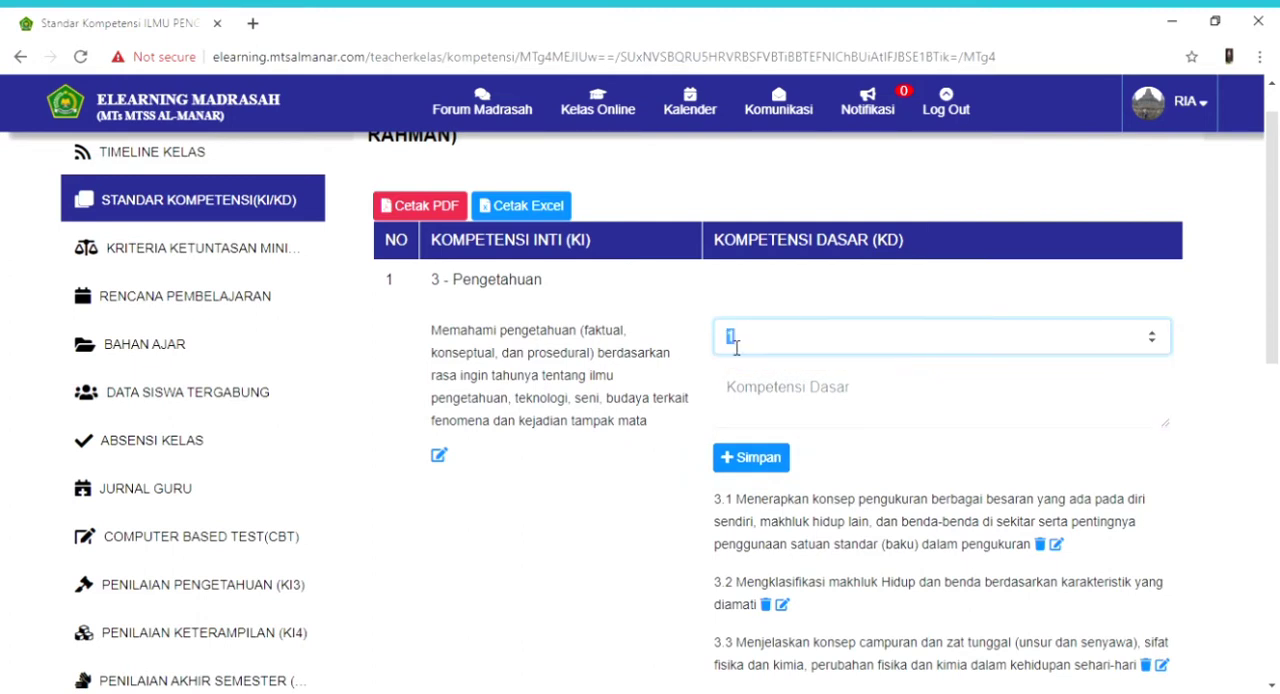
key("BackSpace")
type("2")
left_click(829, 402)
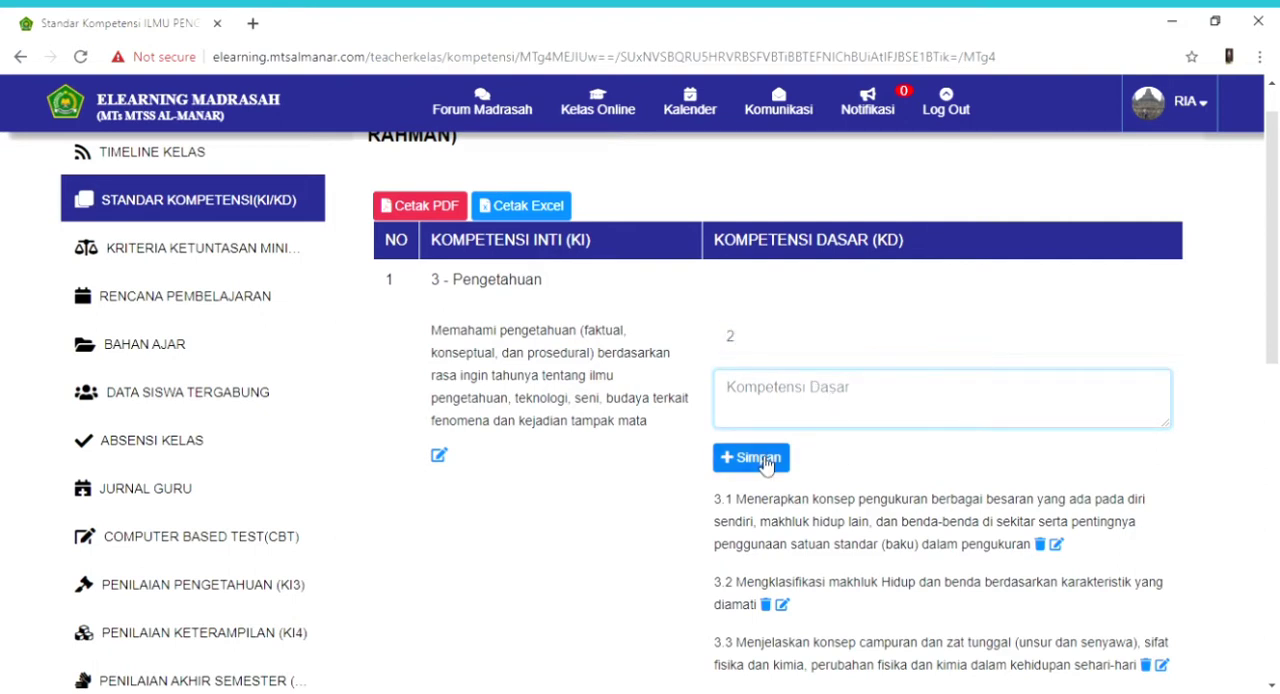
left_click(908, 467)
- Open the core competency text of 4 - Keterampilan for editing, save it, and return to that section
left_click_drag(1274, 302, 1277, 487)
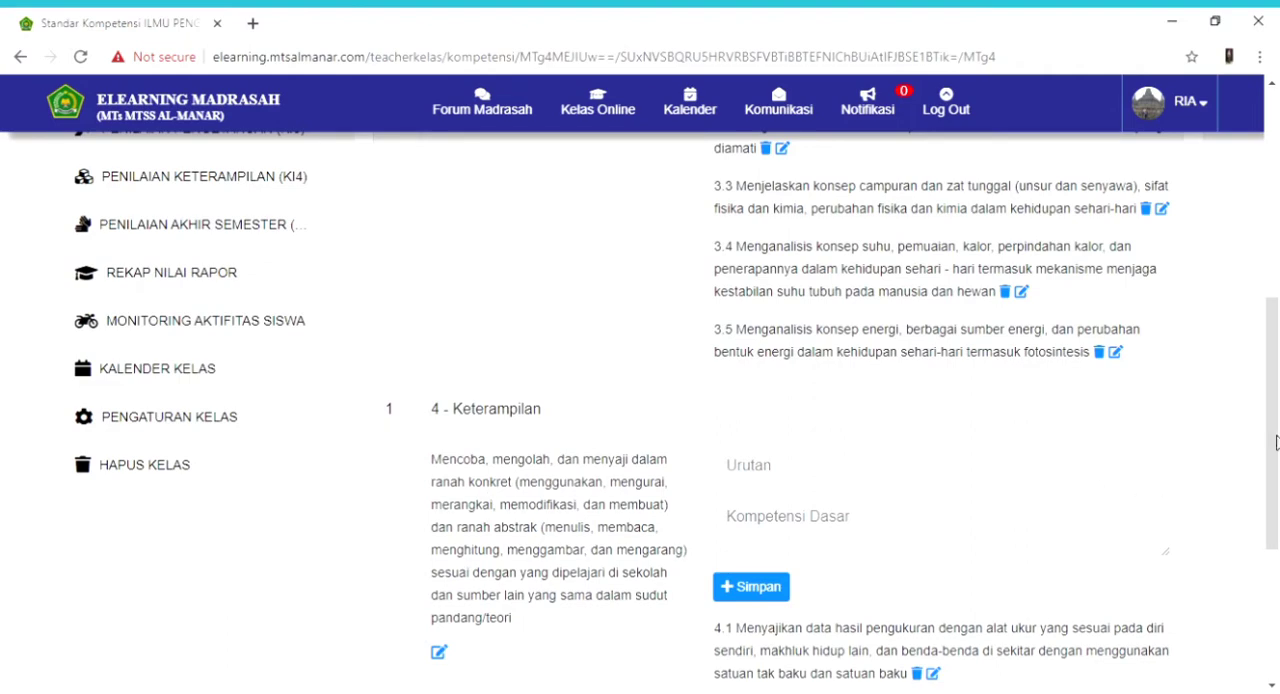
left_click_drag(1277, 431, 1278, 497)
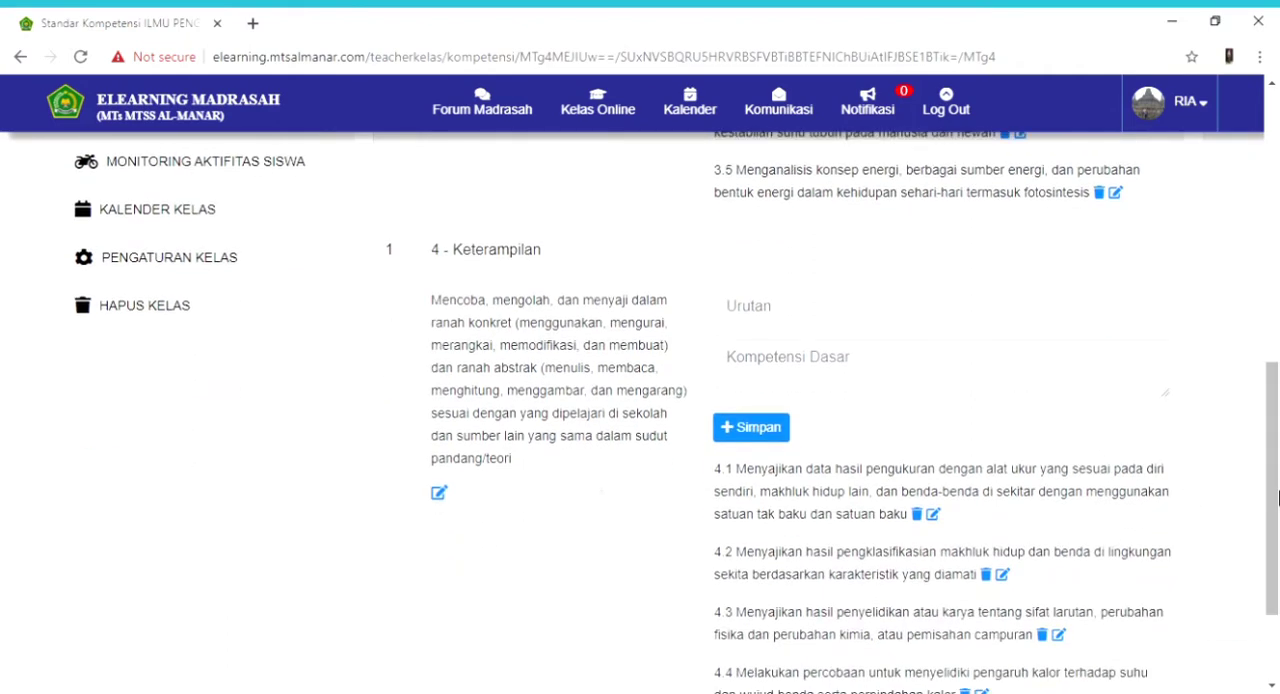
left_click(441, 494)
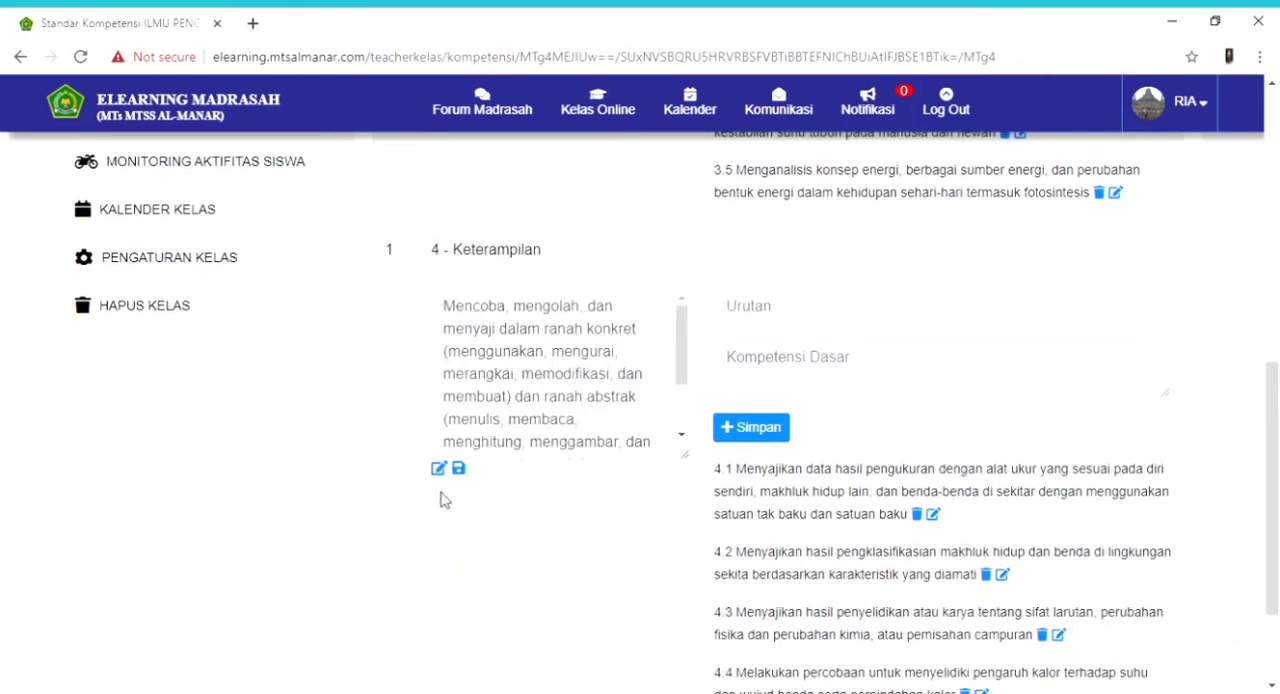
left_click(554, 374)
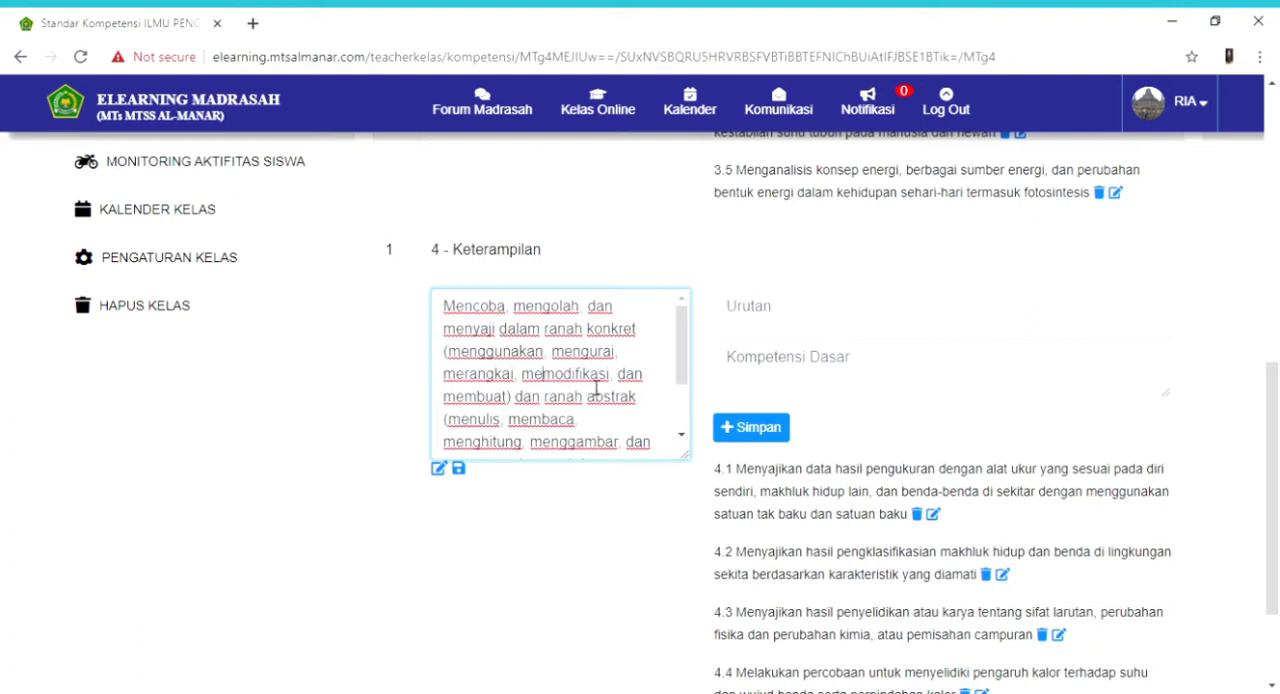
left_click(459, 468)
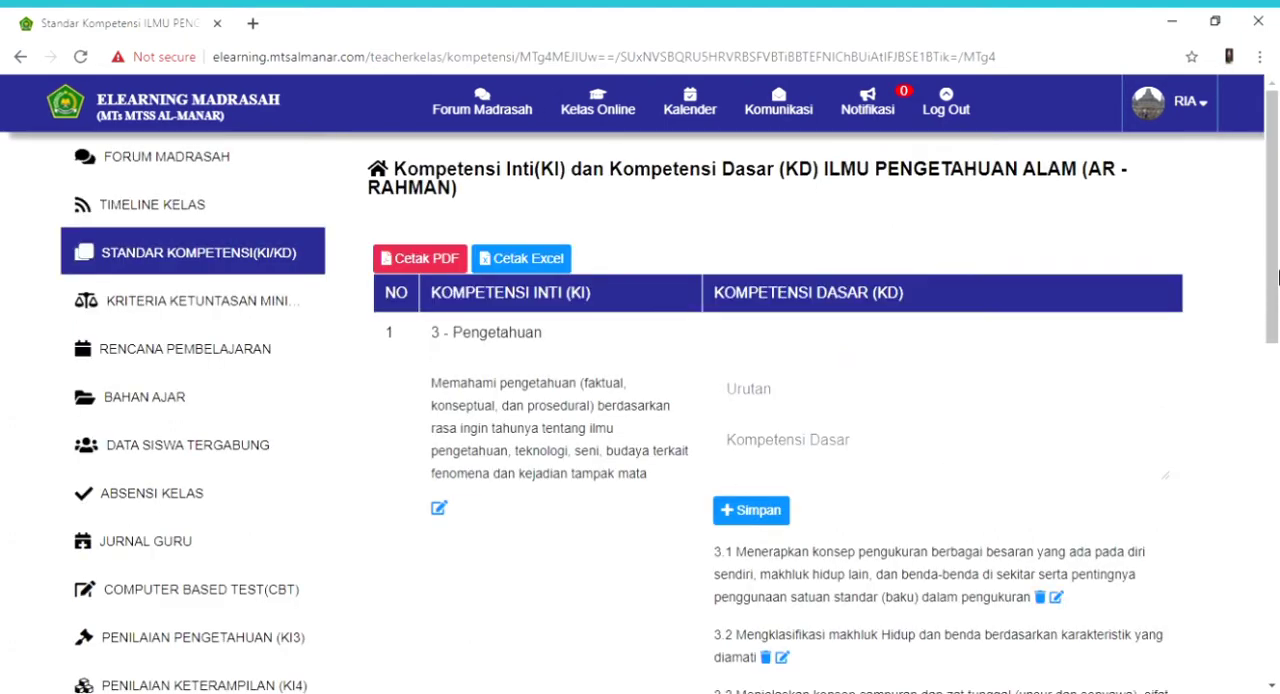
scroll(765, 514, "down", 7)
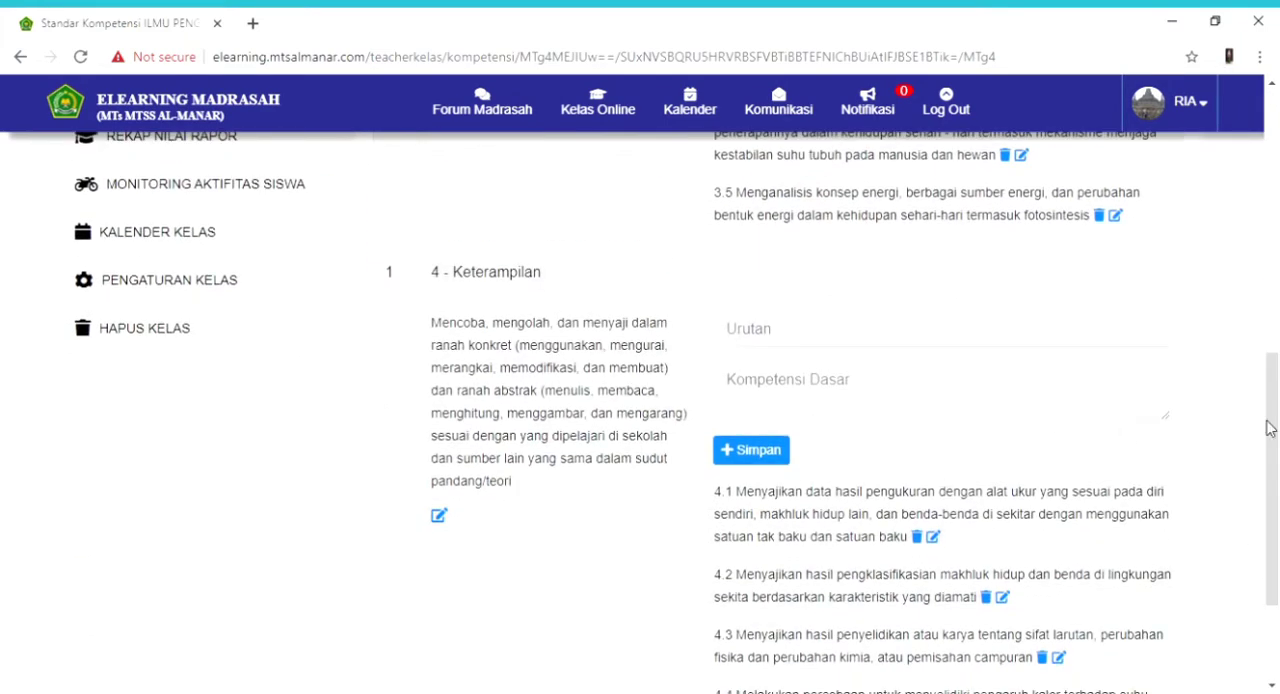
- Go to the class's Kriteria Ketuntasan Minimal page, open the KKM score of KD.1 for editing and save it
left_click_drag(1271, 420, 1277, 183)
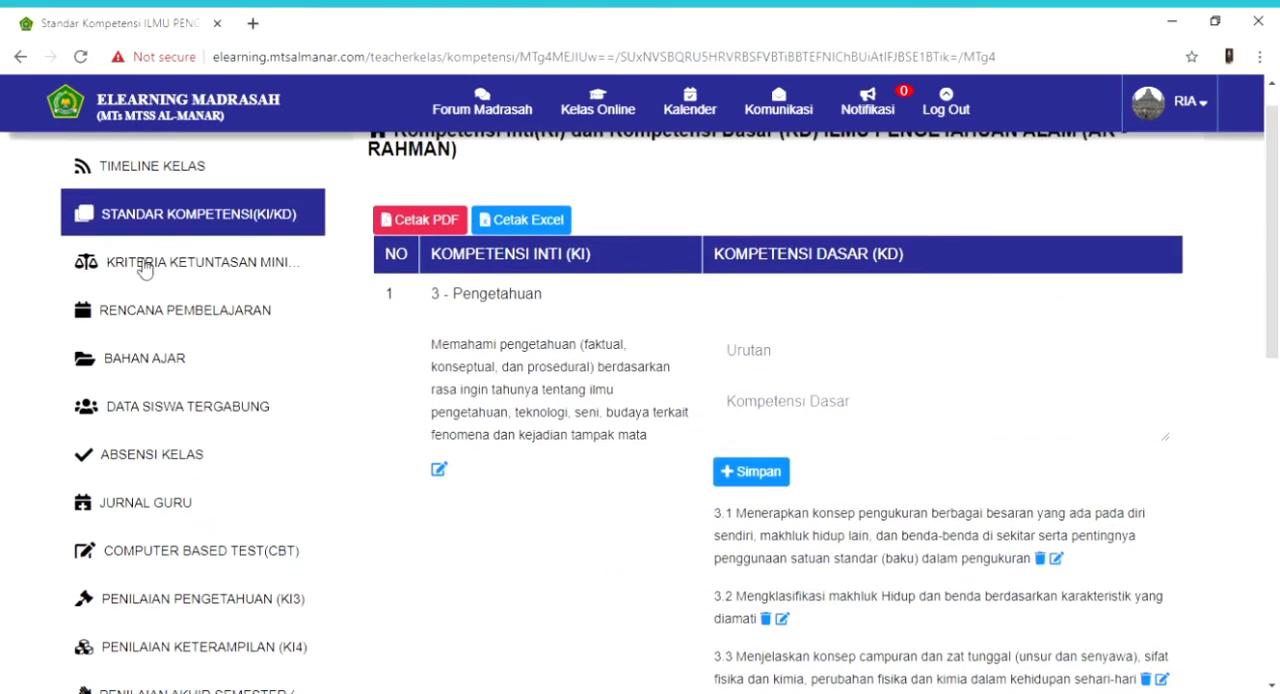
left_click(196, 264)
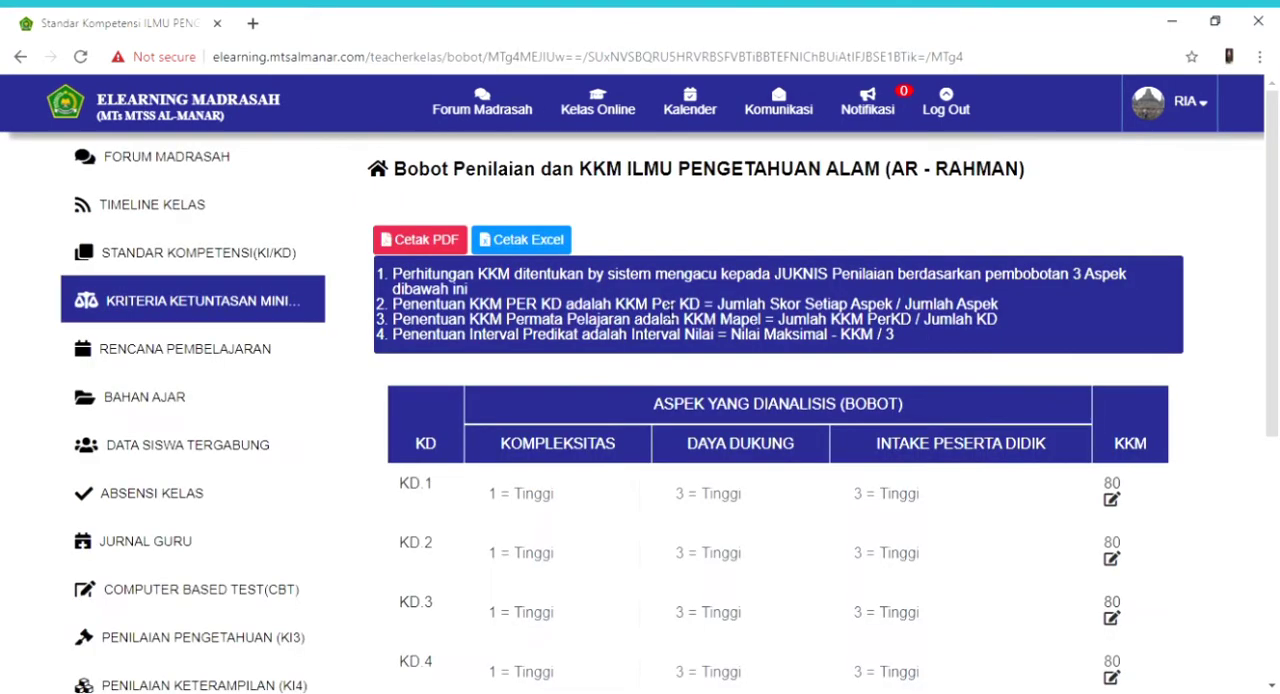
scroll(1278, 366, "down", 2)
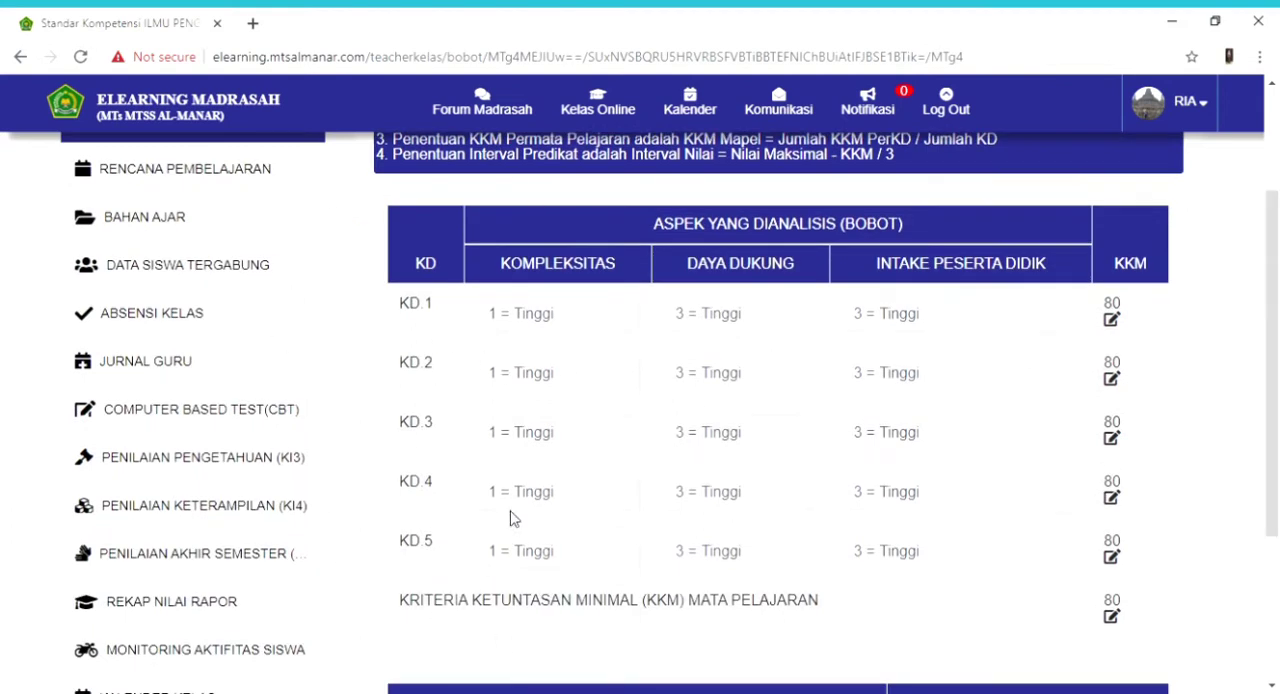
left_click(556, 321)
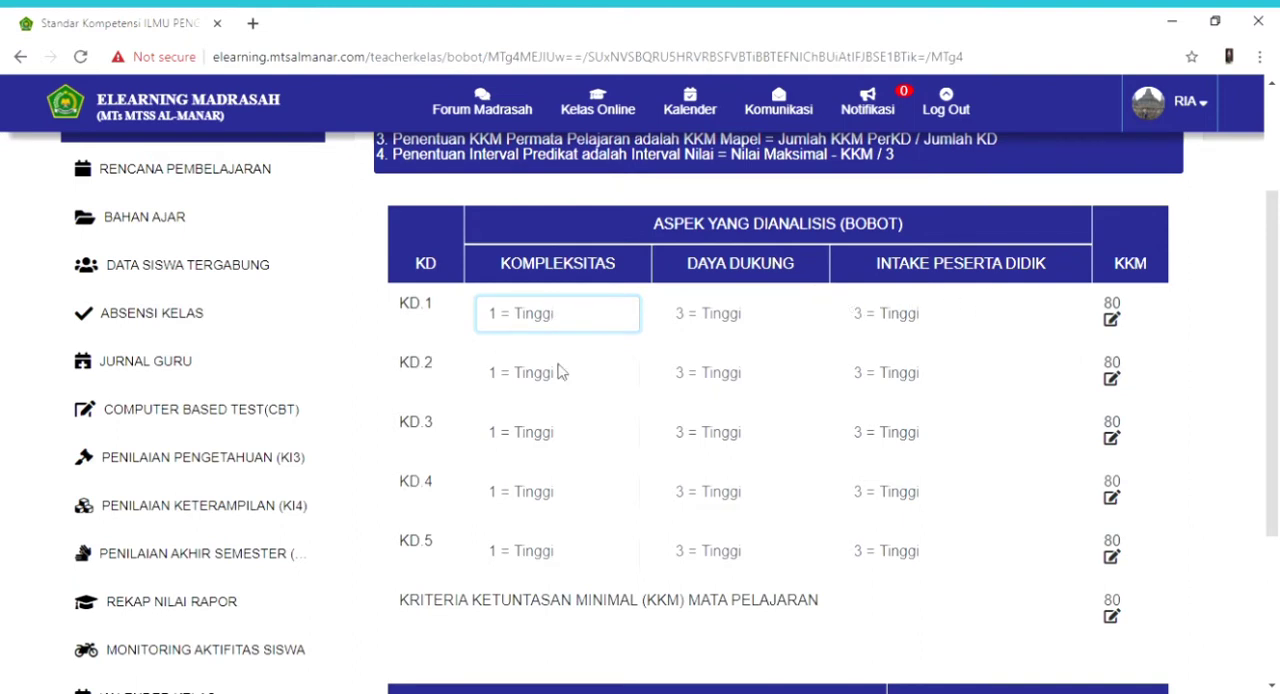
left_click(1112, 320)
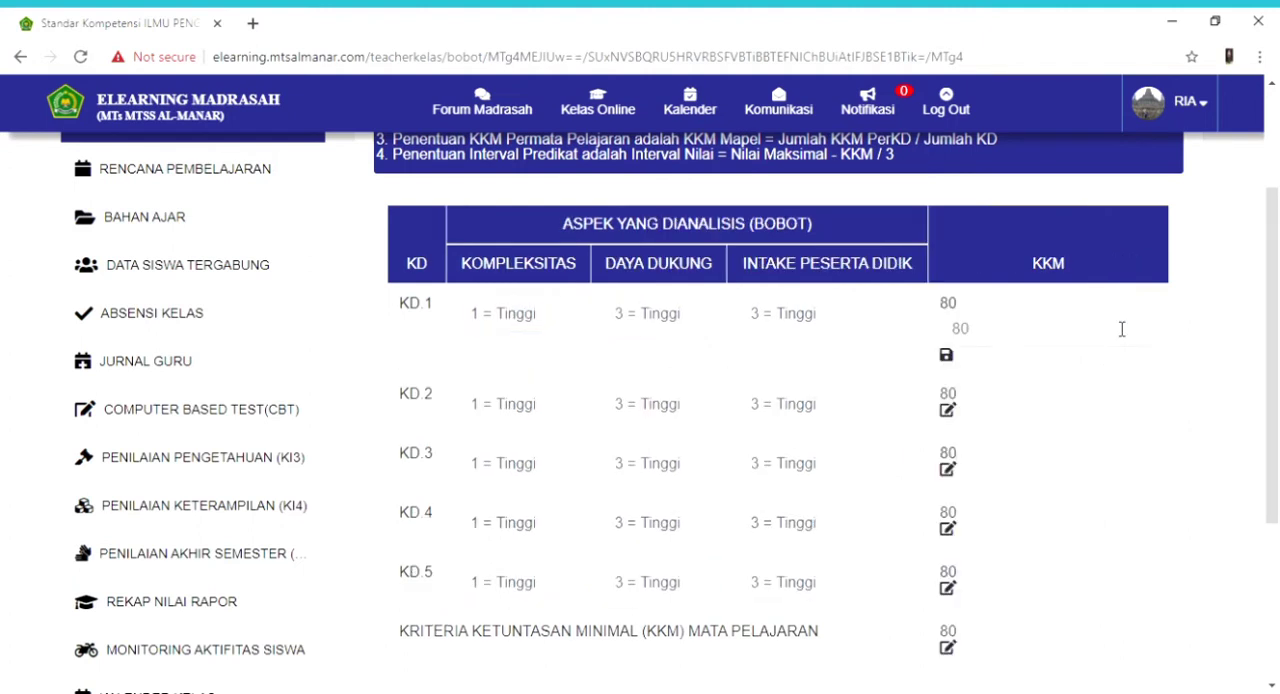
left_click(946, 357)
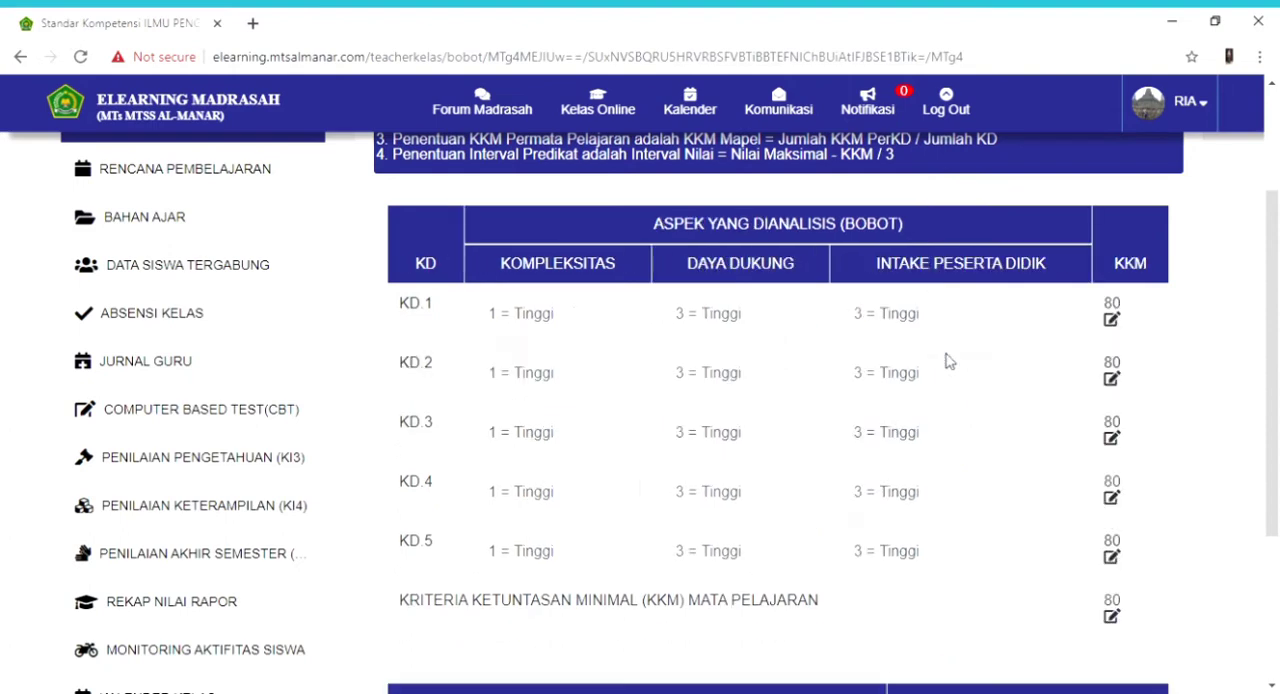
- Go to the Rencana Pembelajaran page of the class and view its lesson plan table
left_click_drag(1278, 243, 1278, 218)
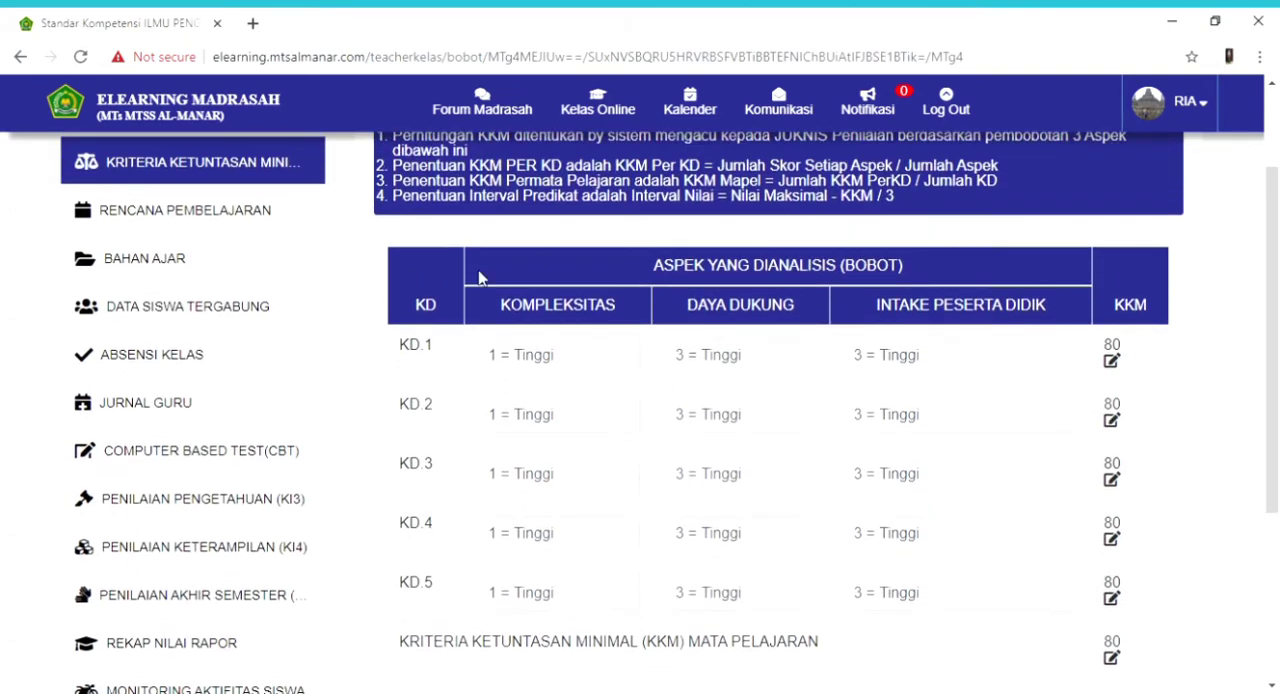
left_click(216, 211)
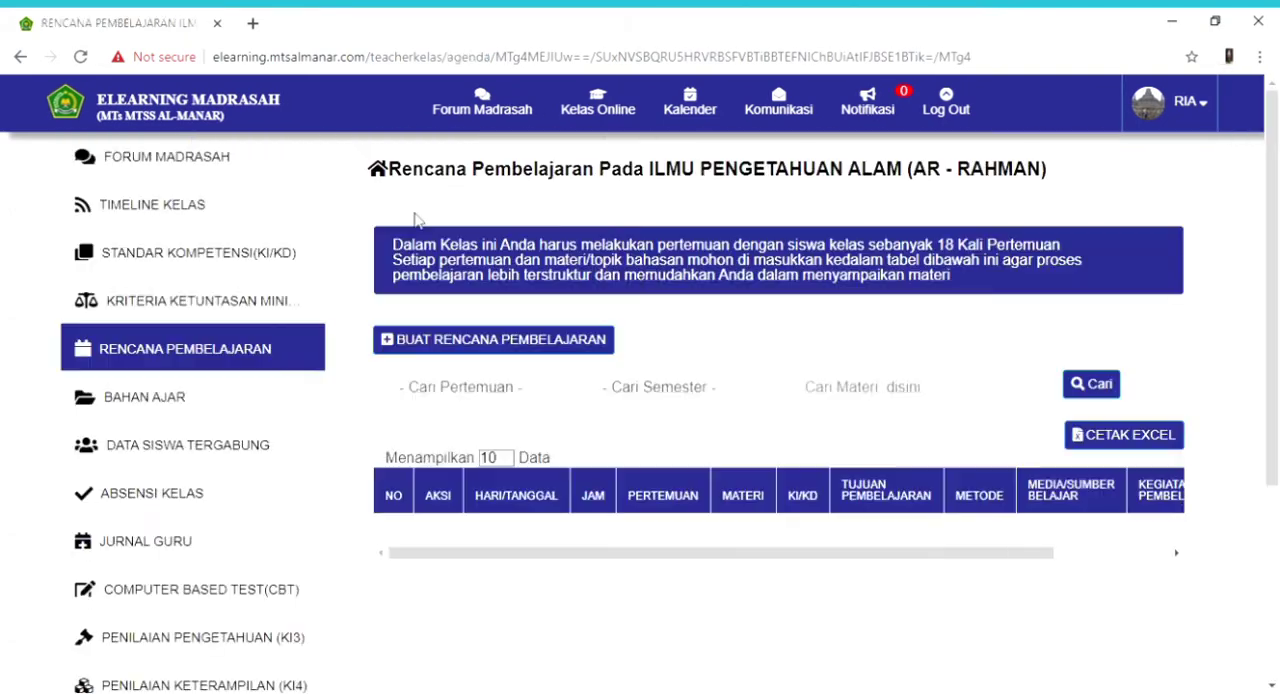
left_click_drag(1278, 280, 1278, 307)
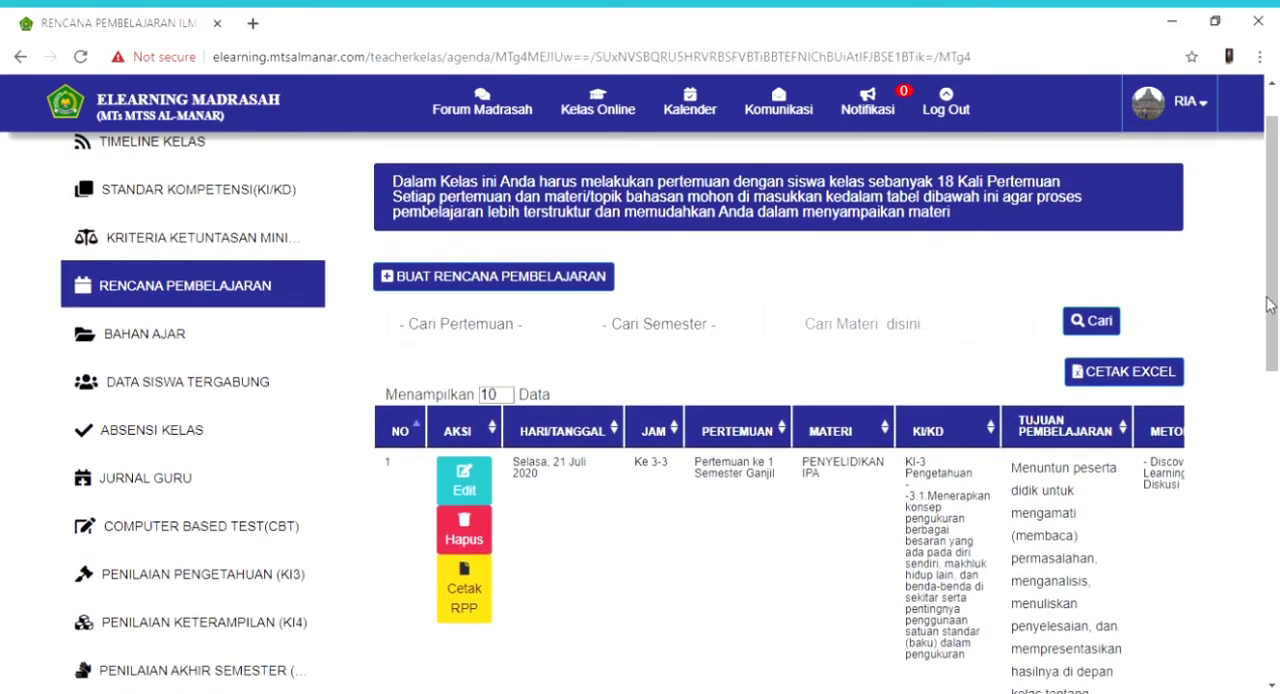
- Start a new lesson plan dated 2020-07-20, running from Jam Ke-1 to Jam Ke-1, for meeting 1
left_click(495, 280)
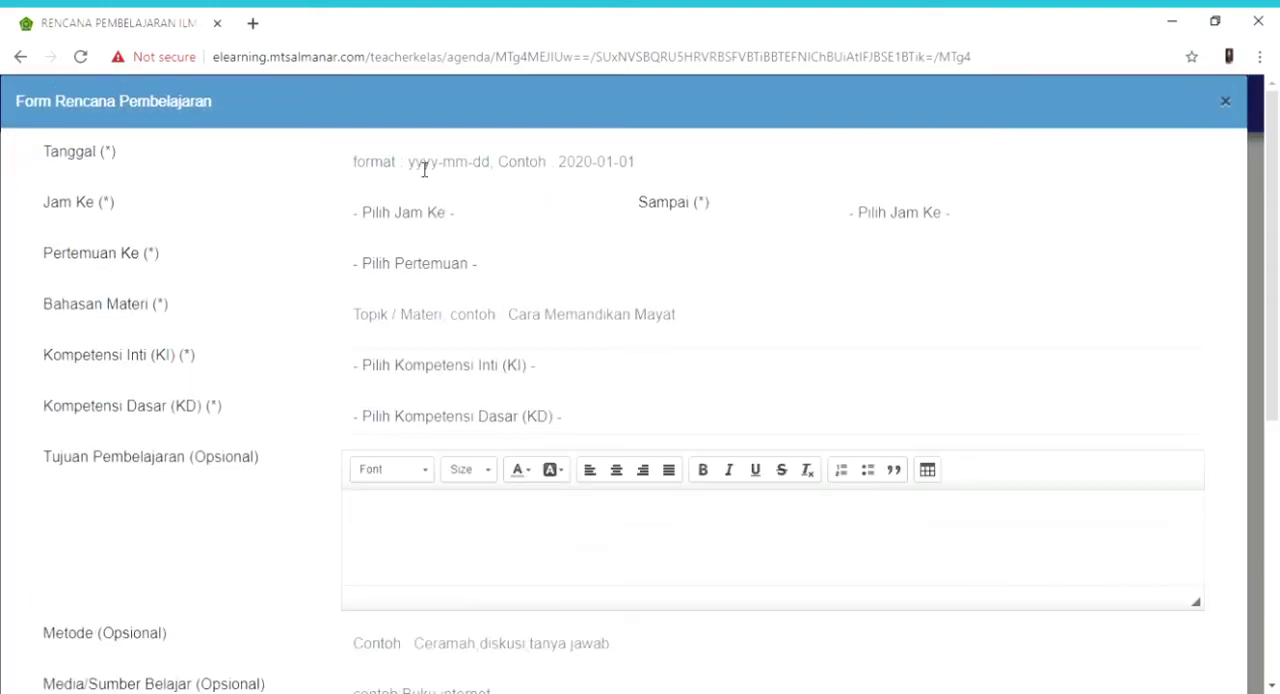
left_click(424, 170)
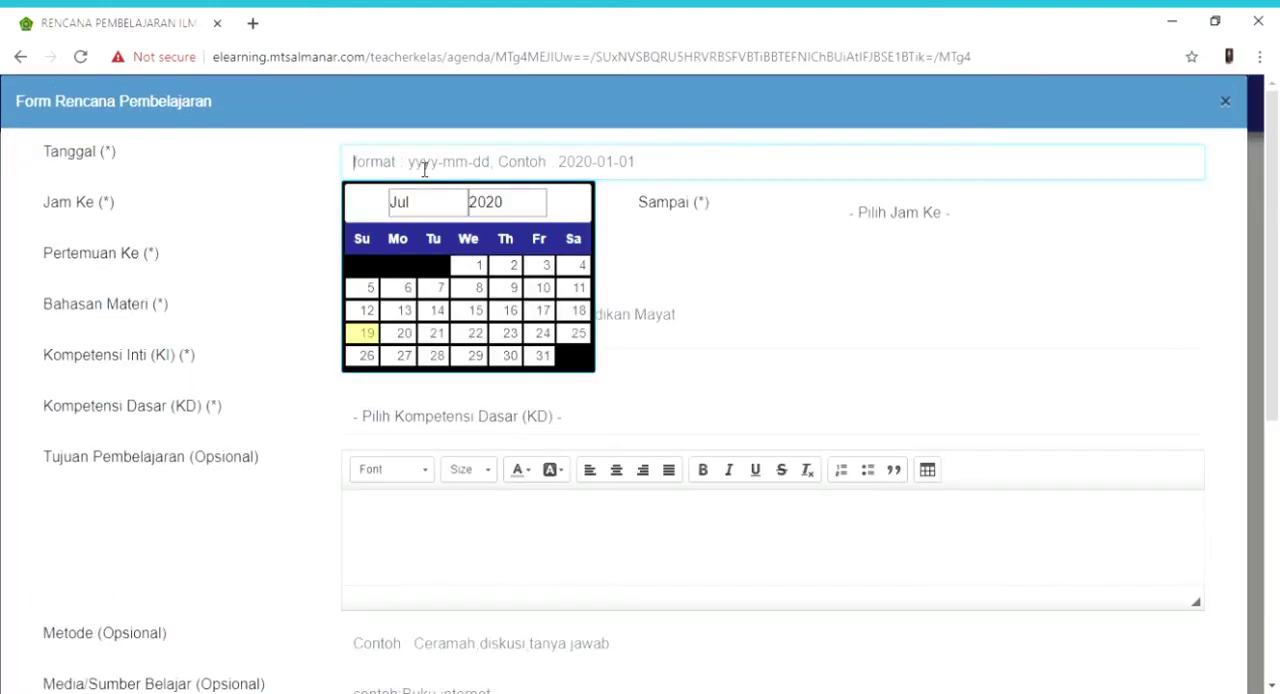
left_click(406, 333)
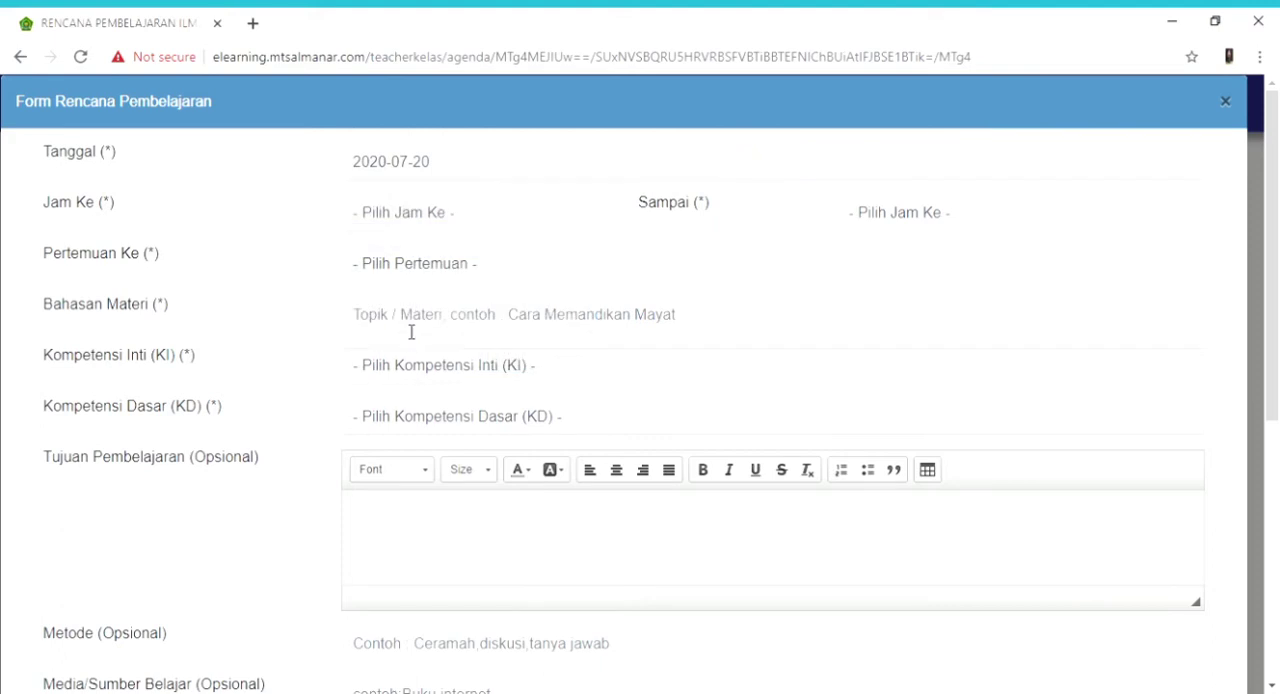
left_click(432, 222)
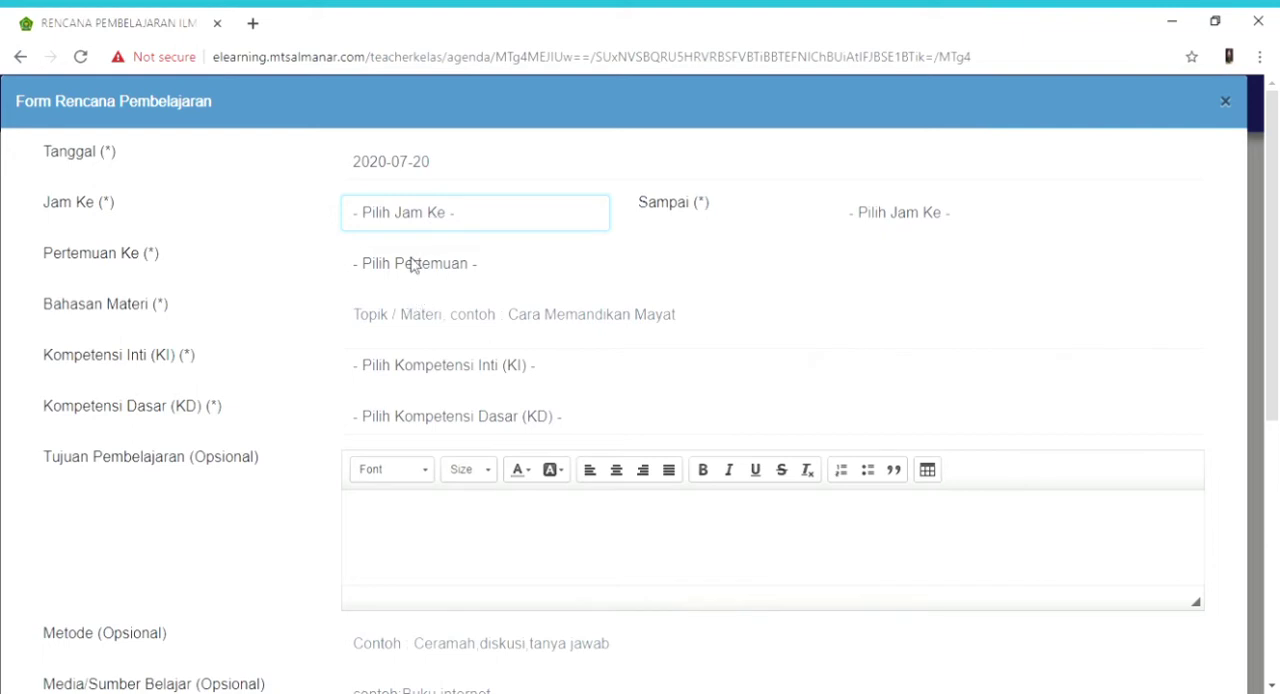
key("Down")
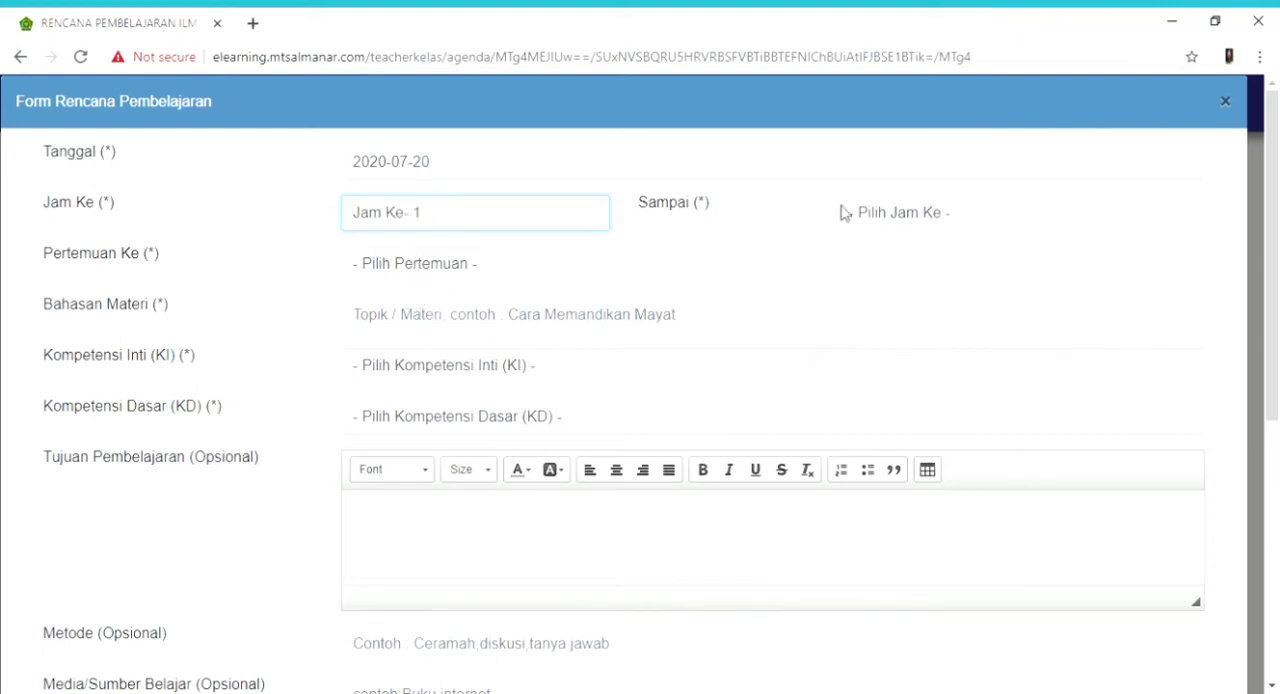
left_click(884, 226)
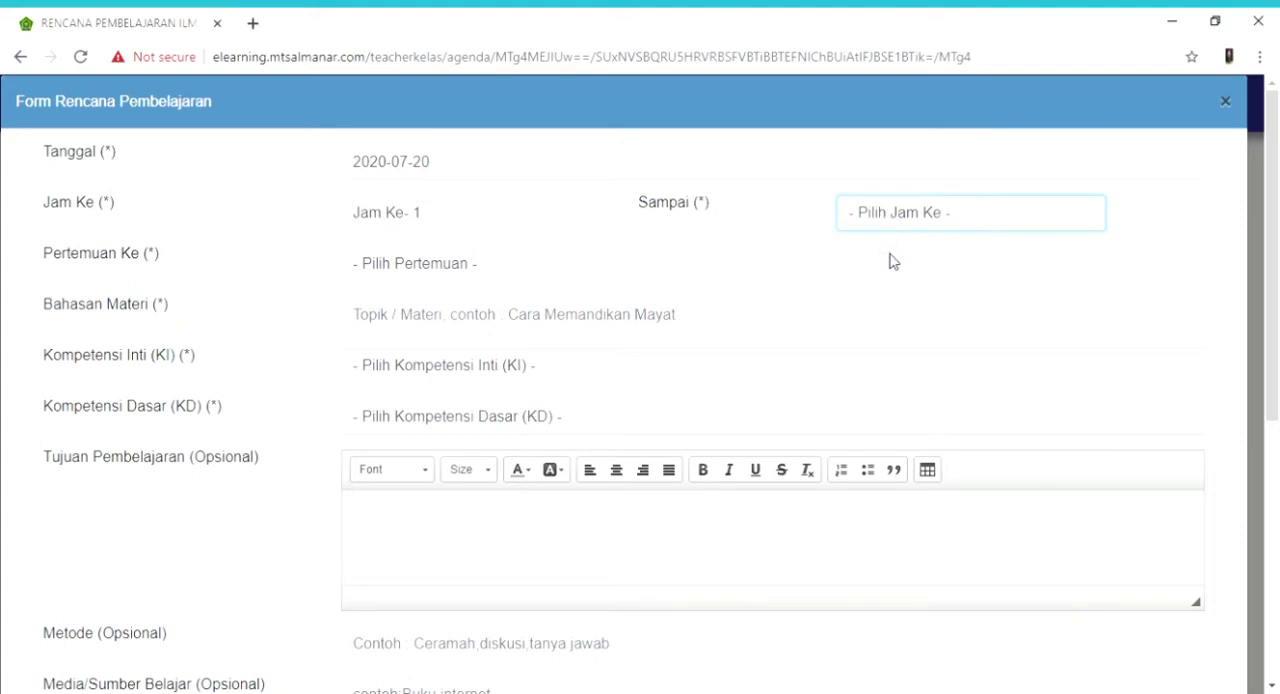
key("Down")
left_click(484, 279)
key("Down")
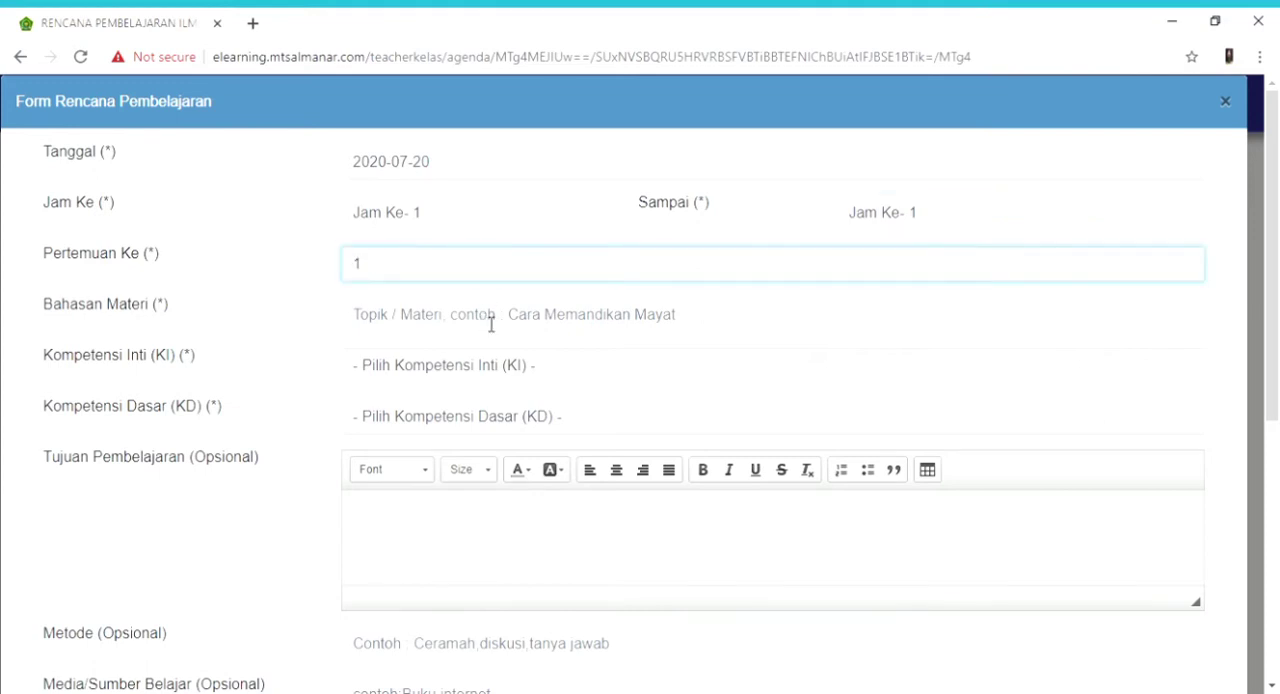
- Set the plan's topic to PENYELIDIKAN IPA, its core competency to KI-3 Pengetahuan and its basic competency to "Menerapkan konsep pengukuran berbagai besaran"
mouse_move(1278, 293)
left_mouse_down()
mouse_move(1278, 351)
mouse_move(1277, 300)
left_mouse_up()
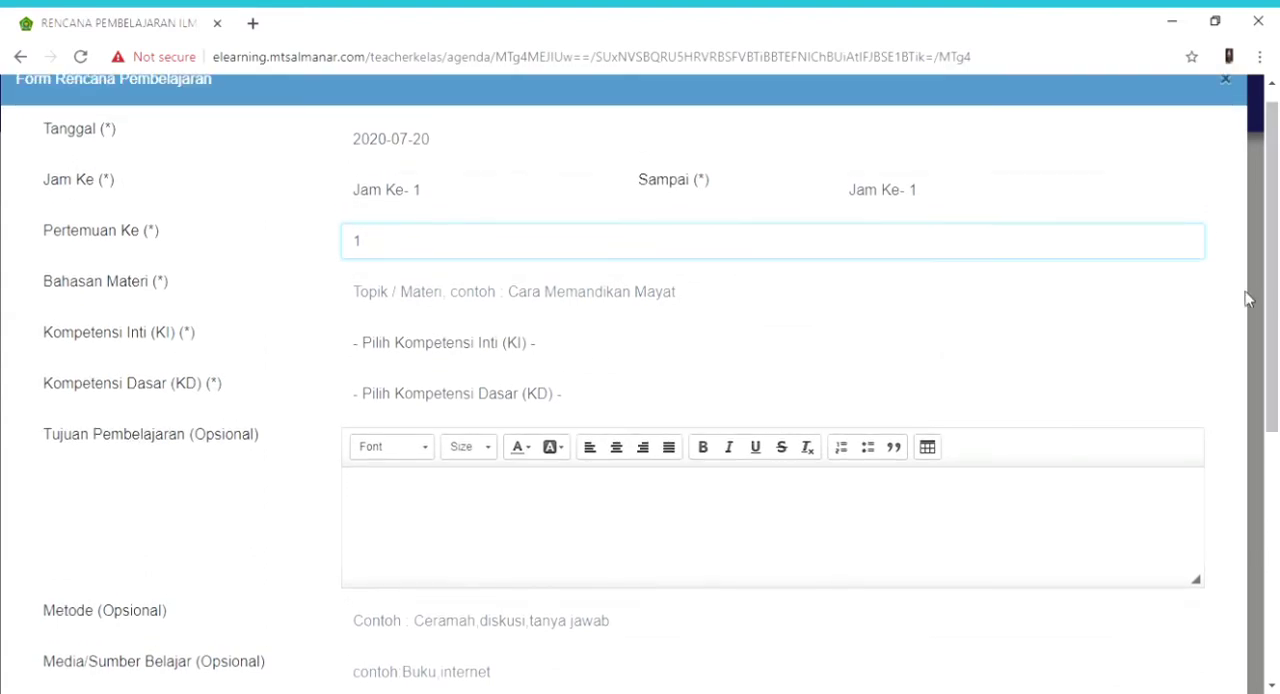
left_click(461, 302)
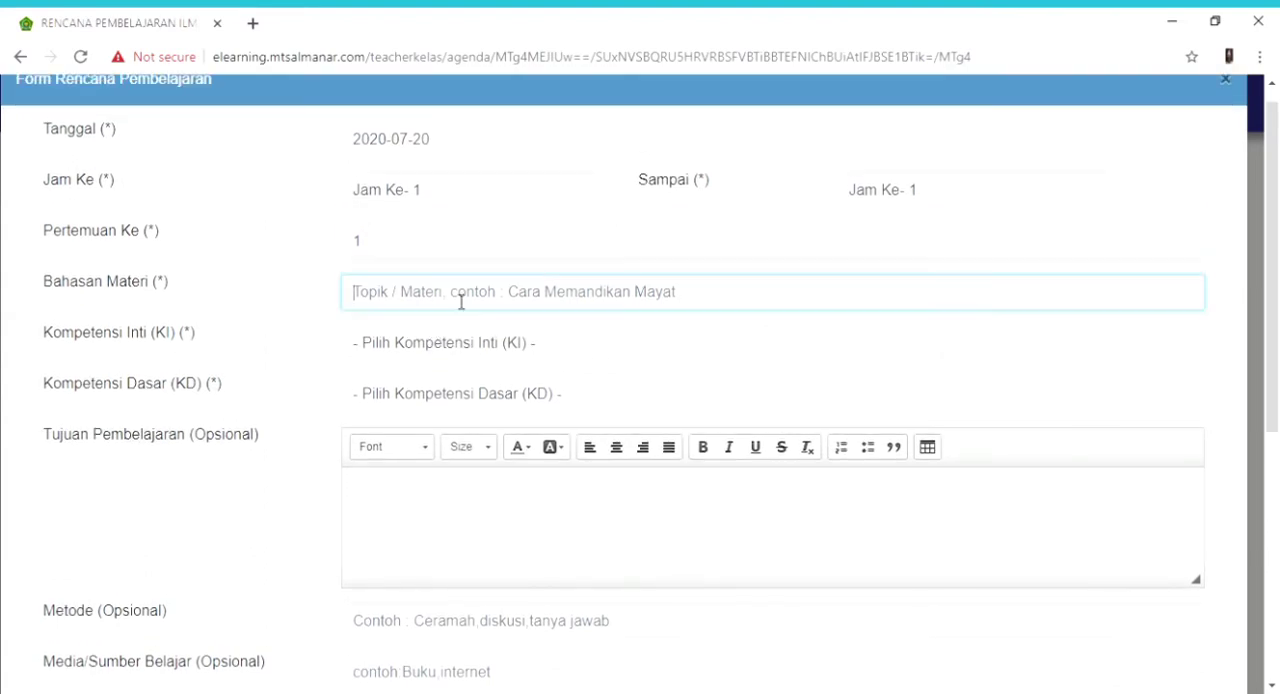
left_click(434, 376)
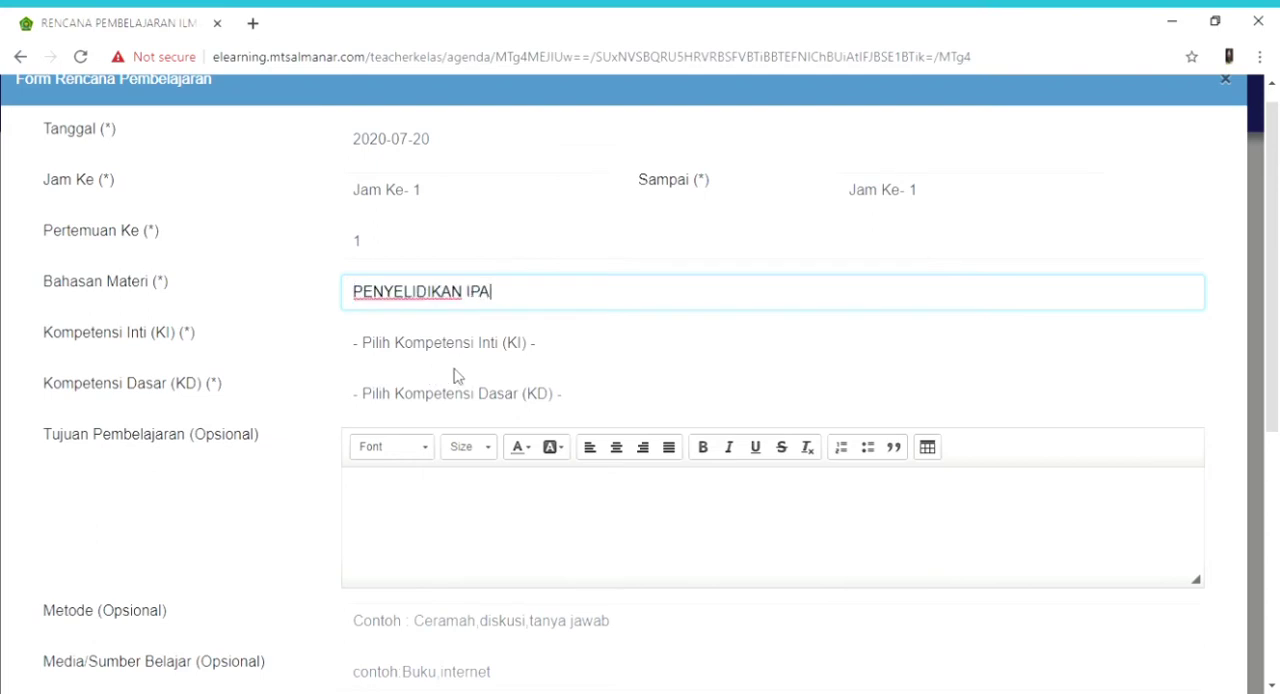
left_click(487, 347)
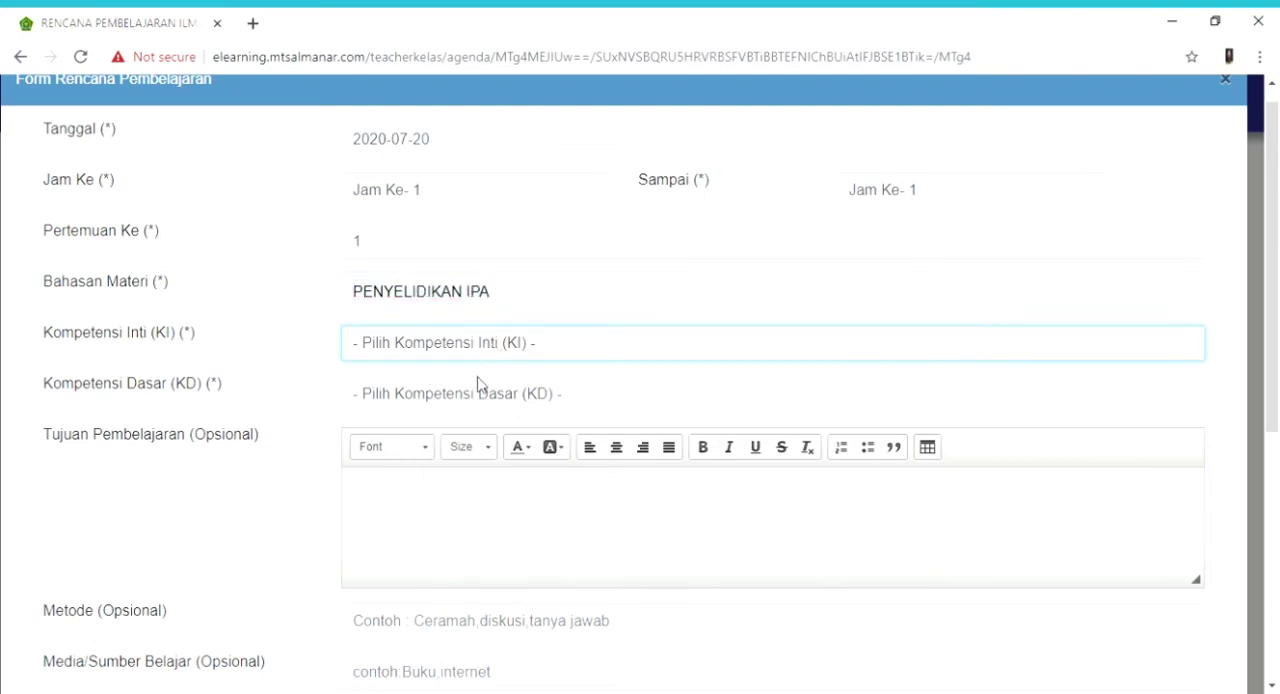
left_click(475, 388)
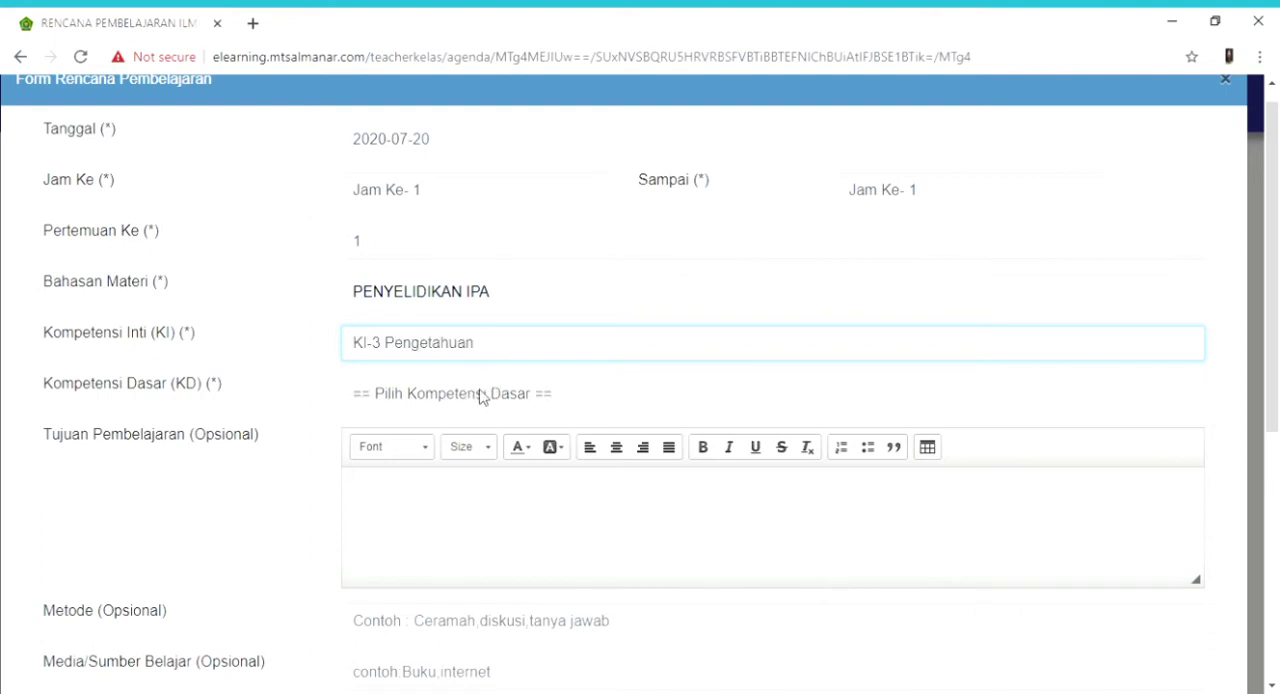
left_click(492, 393)
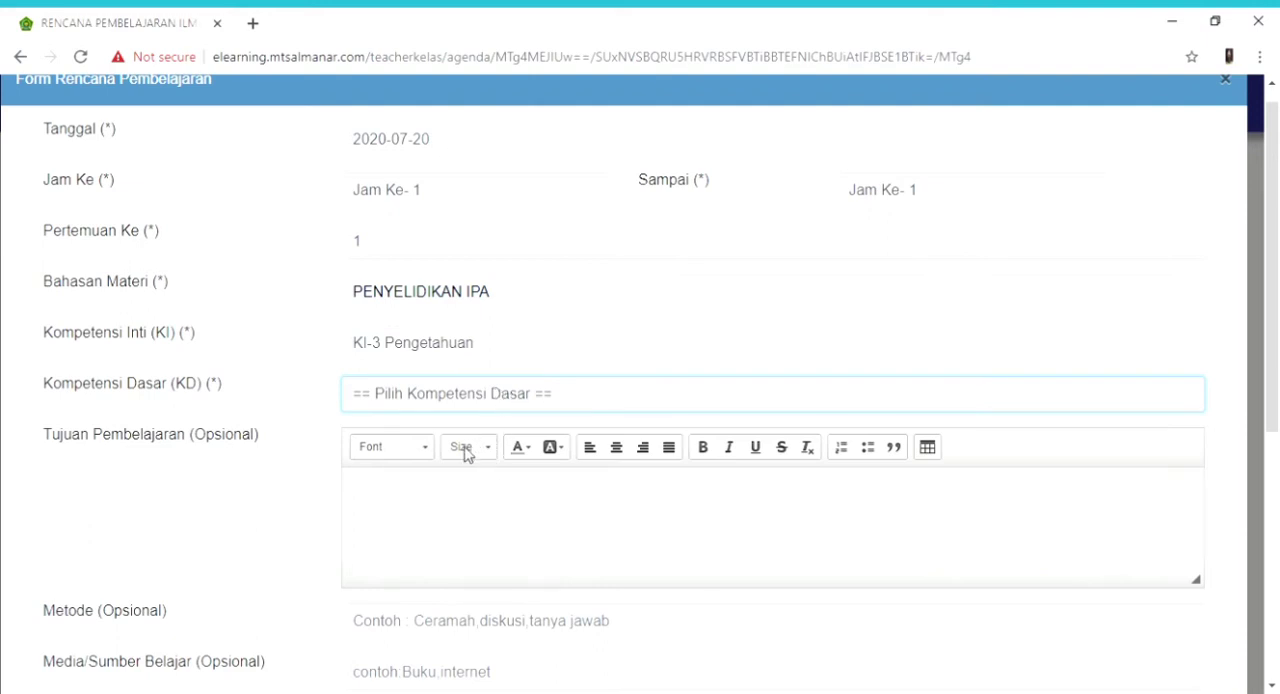
left_click(468, 437)
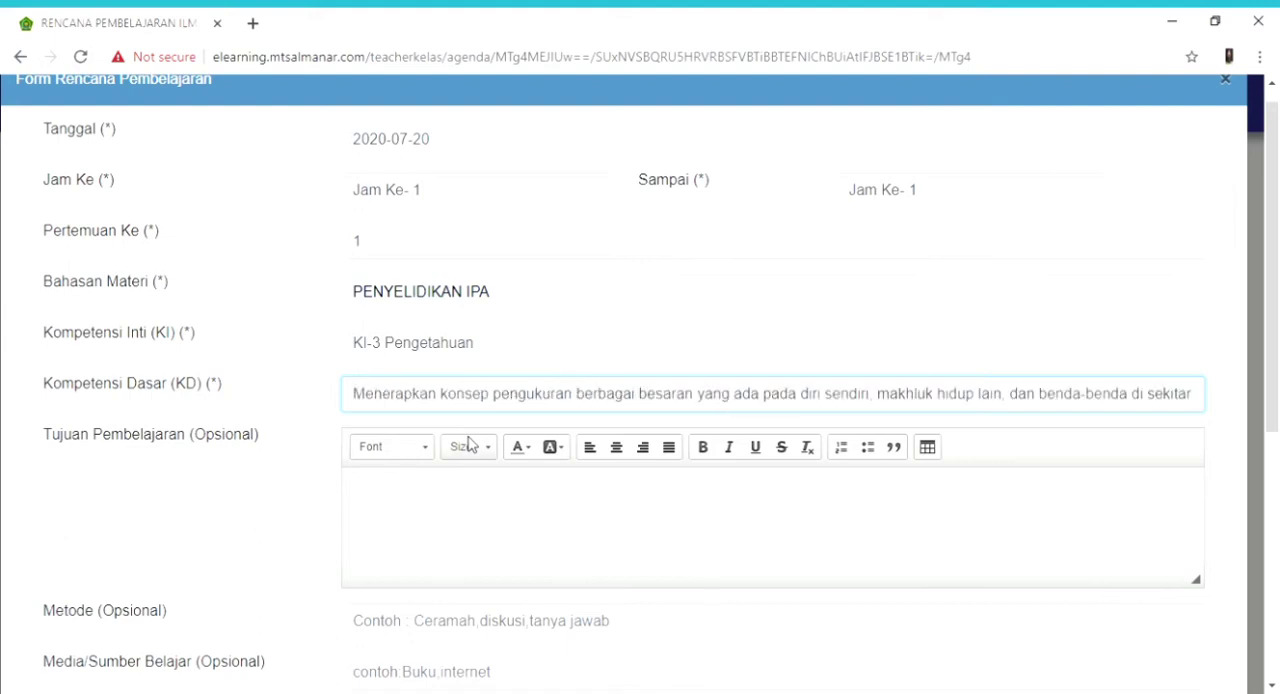
- Enter "Buku siswa IPA kelas VIII, Modul/bahan ajar, Internet, Video Pembelajaran buatan guru / Laptop, HP android, LK, elearning MTs Al - Manar" as the Media/Sumber Belajar
left_click_drag(1277, 369, 1278, 458)
left_click(528, 332)
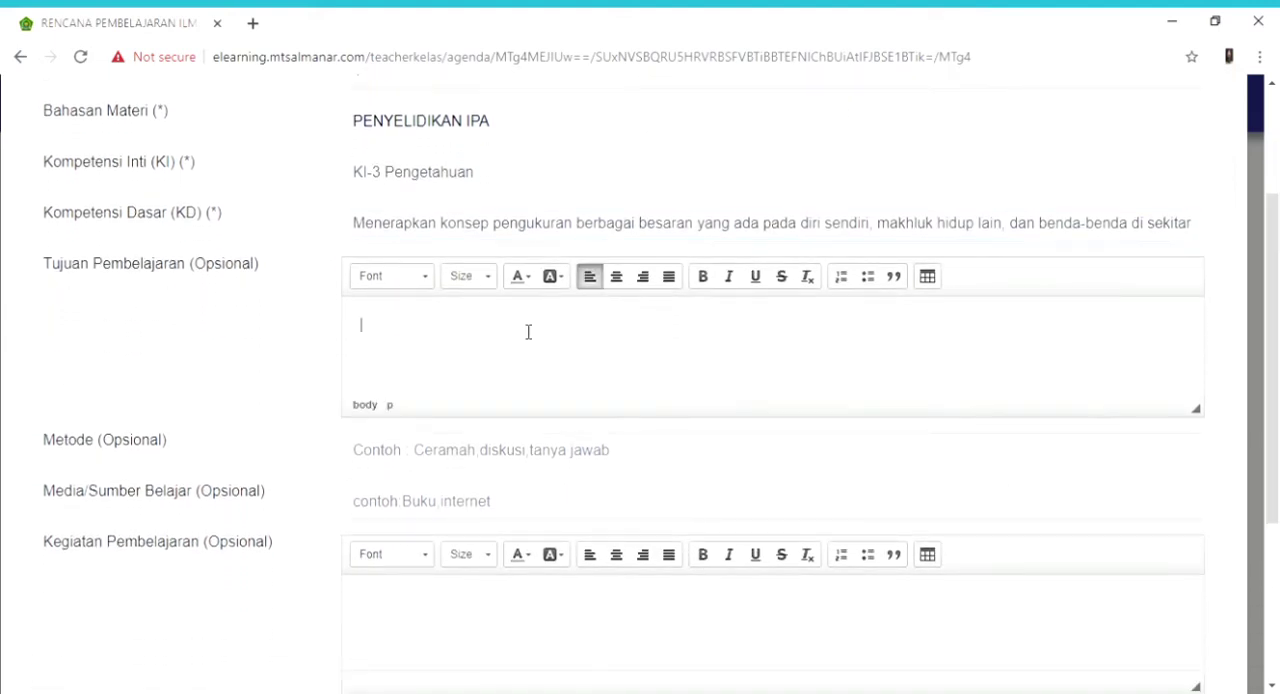
left_click_drag(1278, 449, 1278, 531)
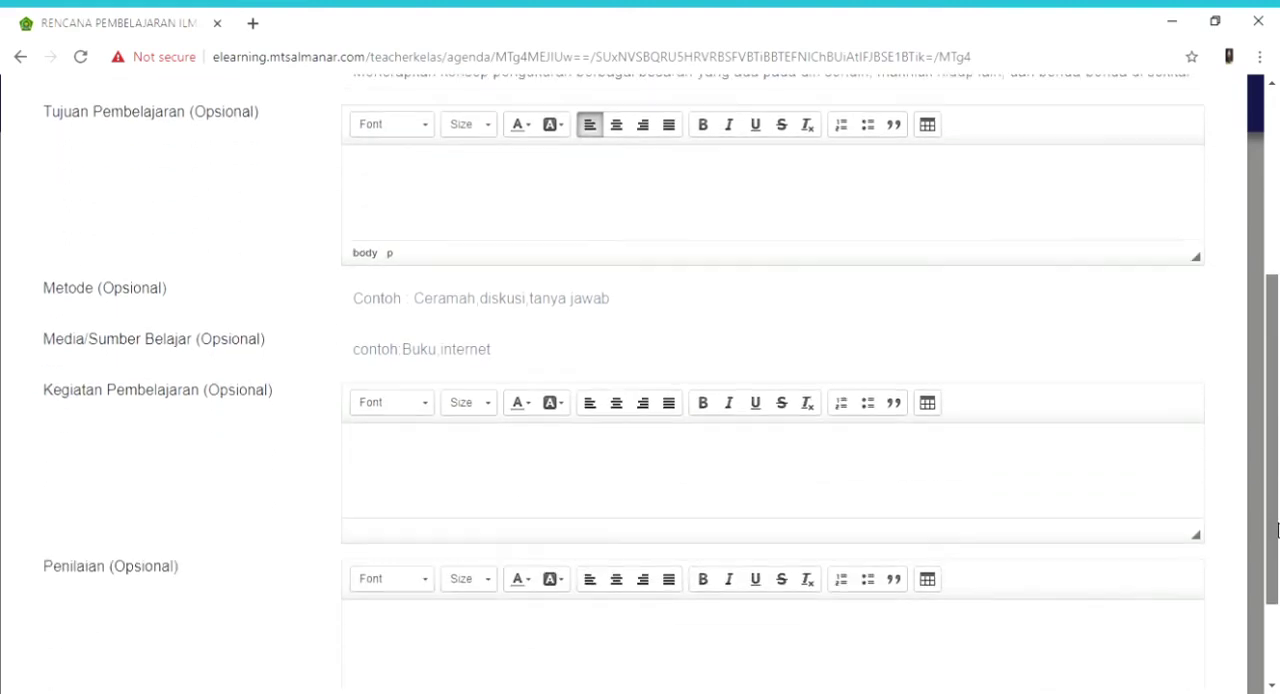
left_click(570, 301)
left_click(571, 455)
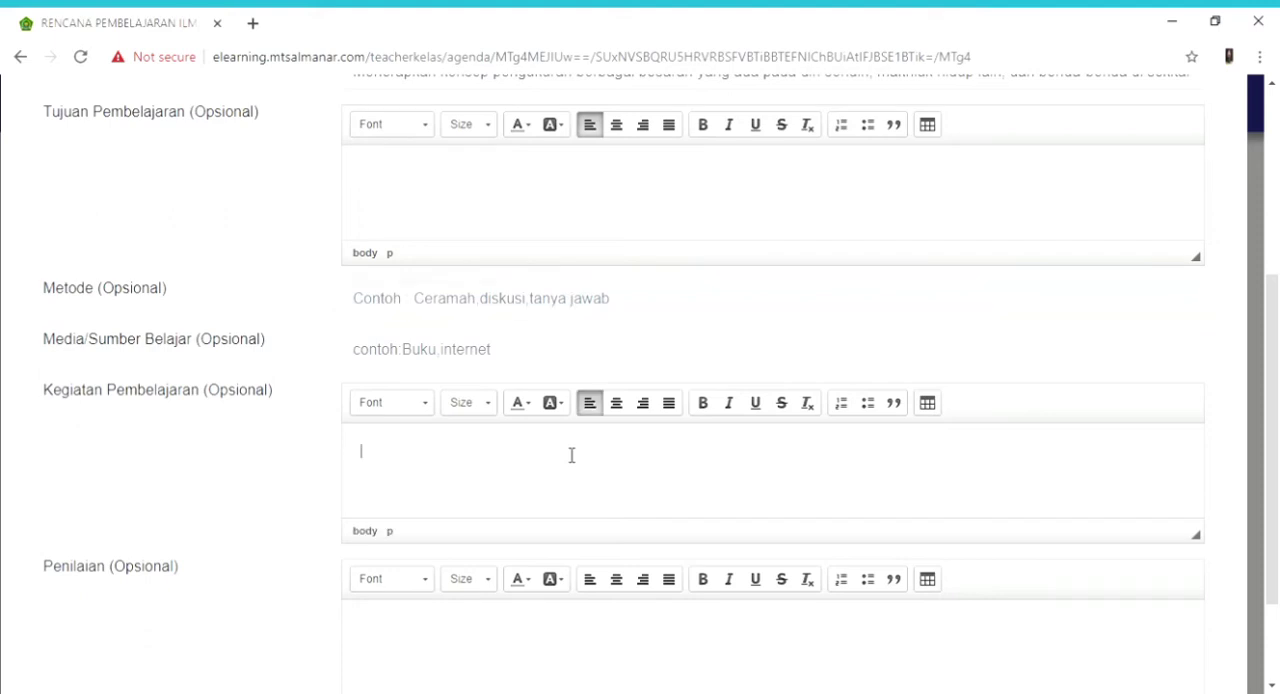
left_click(562, 356)
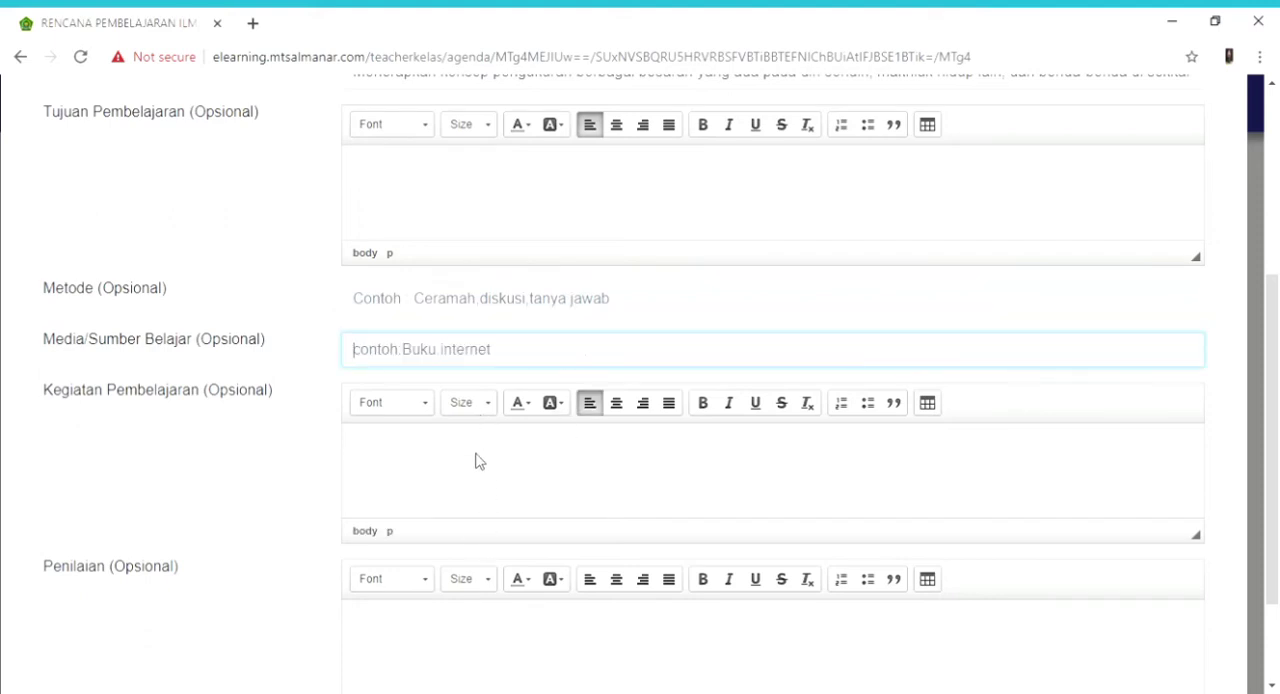
type("Buku siswa IPA kelas VIII, Modul/bahan ajar, Internet, Video Pembelajaran buatan guru / Laptop, HP android, LK, elearning MTs Al - Manar")
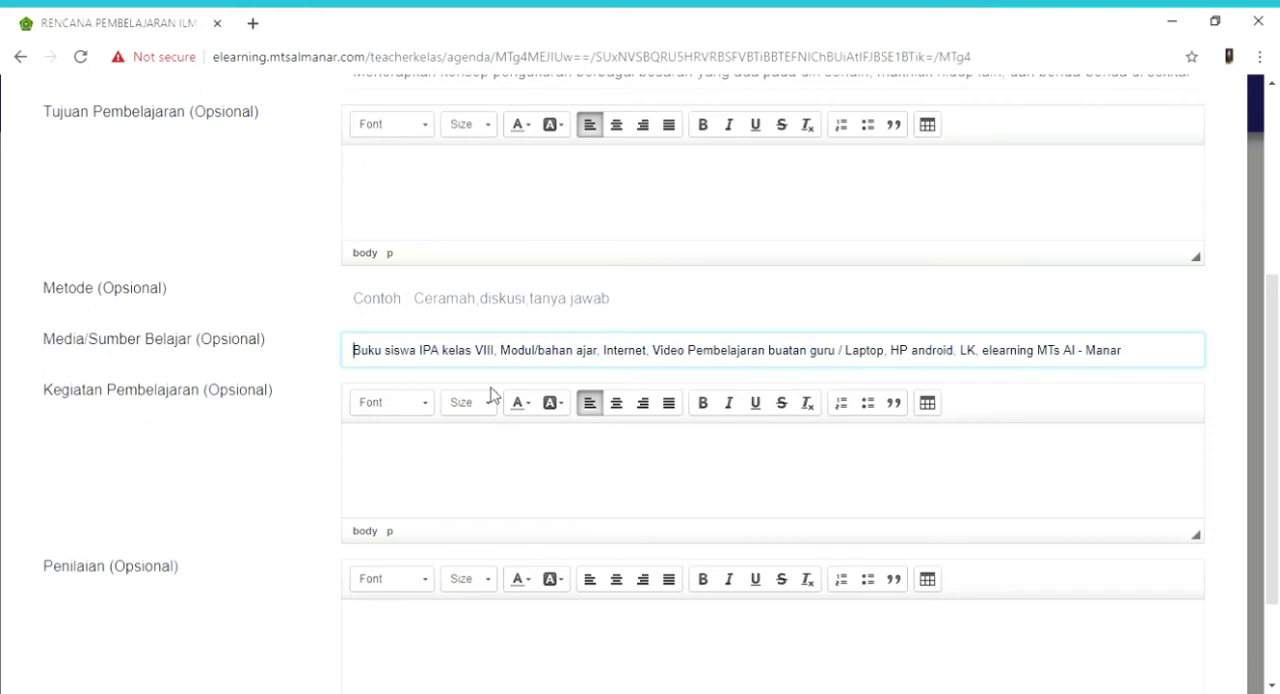
left_click(490, 395)
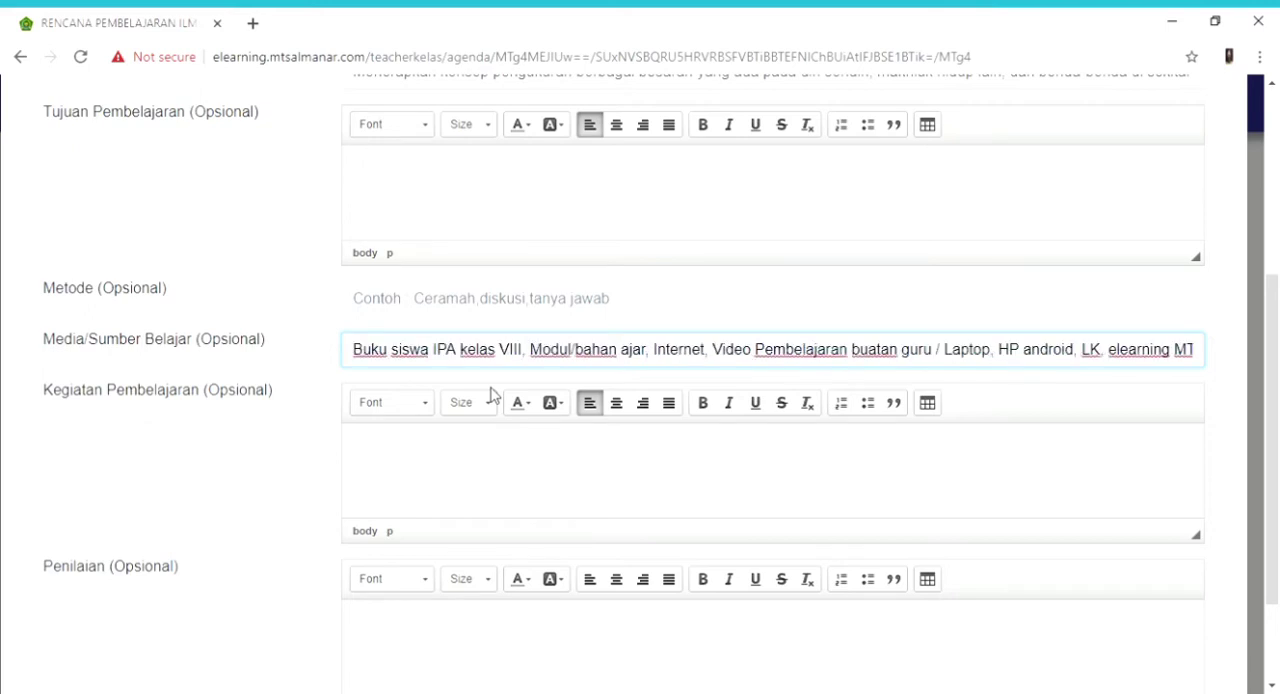
left_click(776, 459)
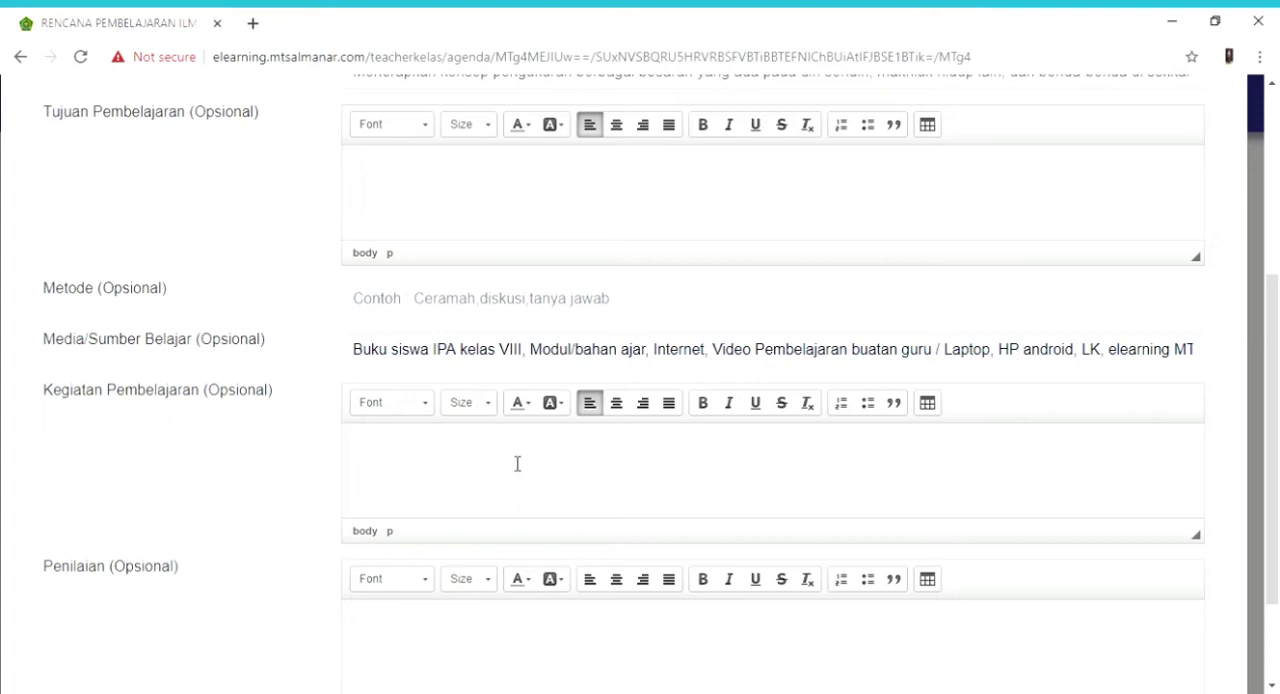
- Leave the Penilaian field empty and cancel the new lesson plan without saving it
left_click_drag(1271, 552, 1272, 645)
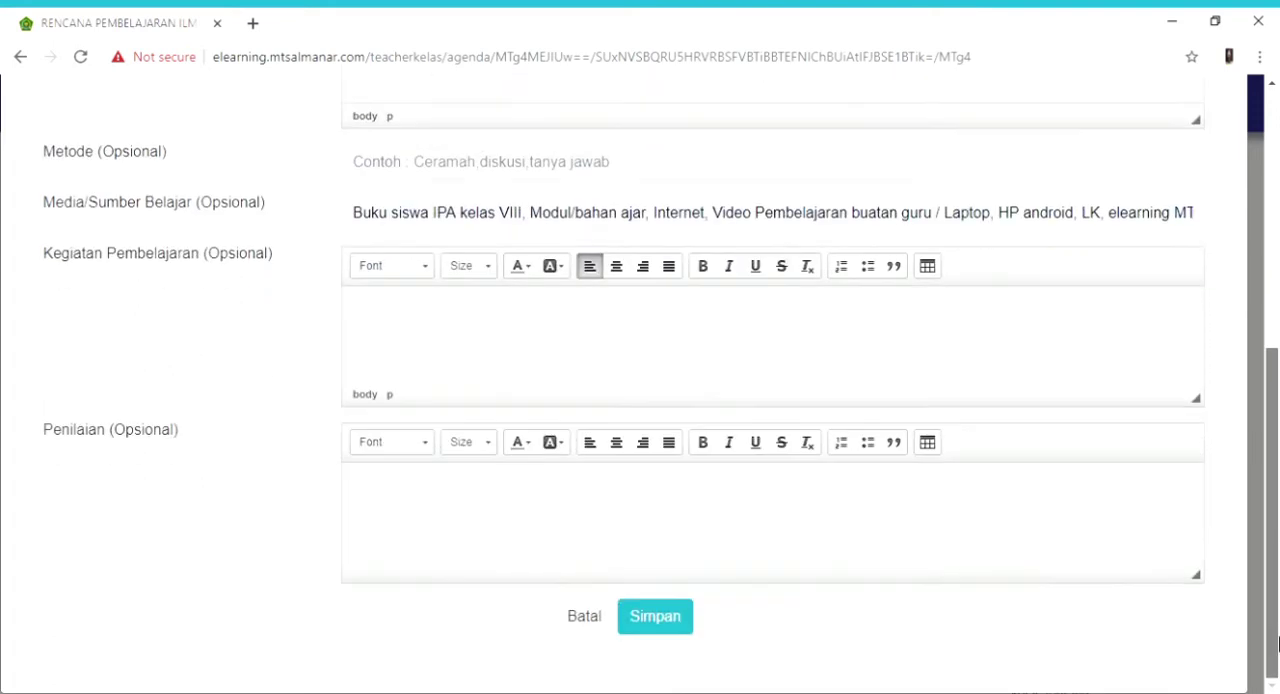
left_click(609, 538)
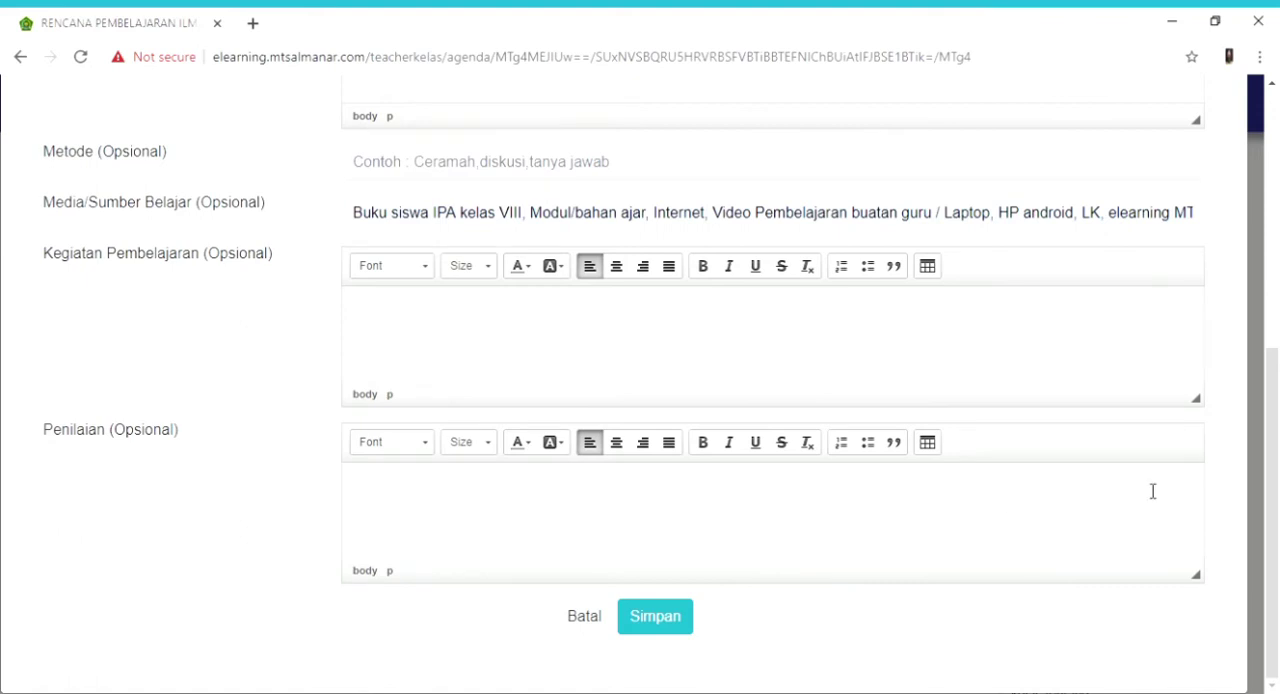
mouse_move(1274, 463)
left_mouse_down()
mouse_move(1277, 205)
mouse_move(1277, 463)
left_mouse_up()
left_click(587, 620)
- Review the existing PENYELIDIKAN IPA lesson plan entry and go to the class's Bahan Ajar page
left_click_drag(1277, 305, 1277, 340)
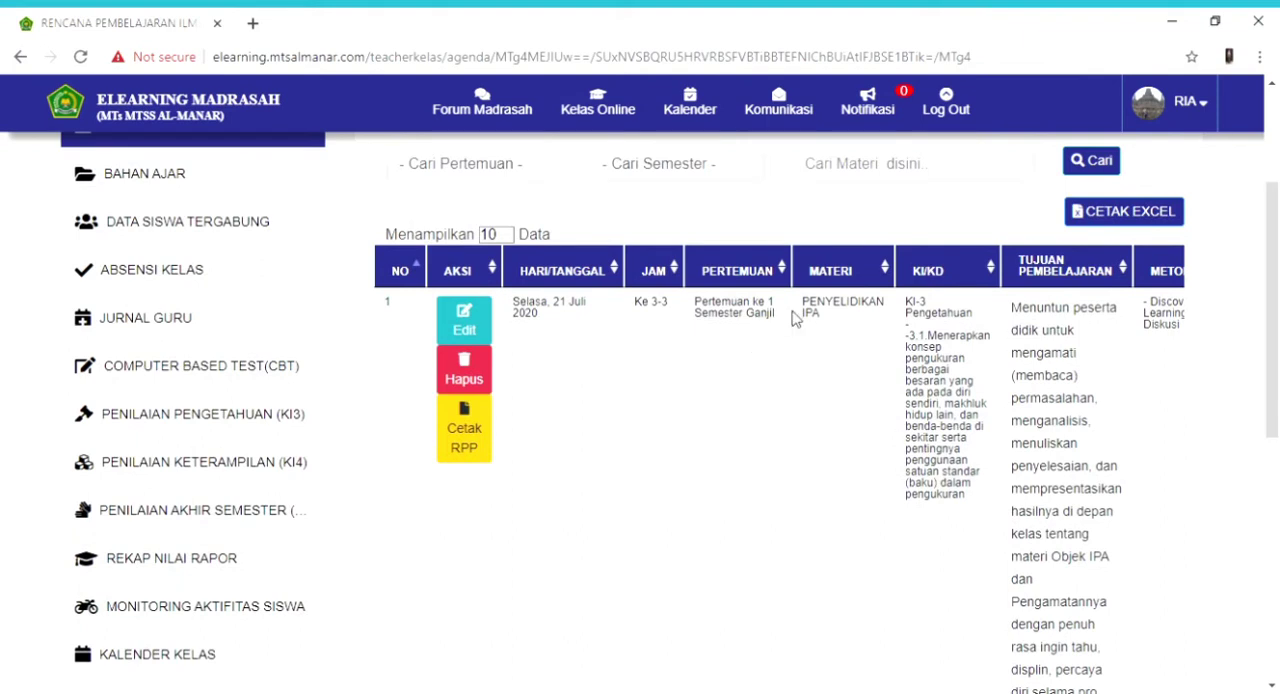
left_click_drag(1277, 362, 1278, 318)
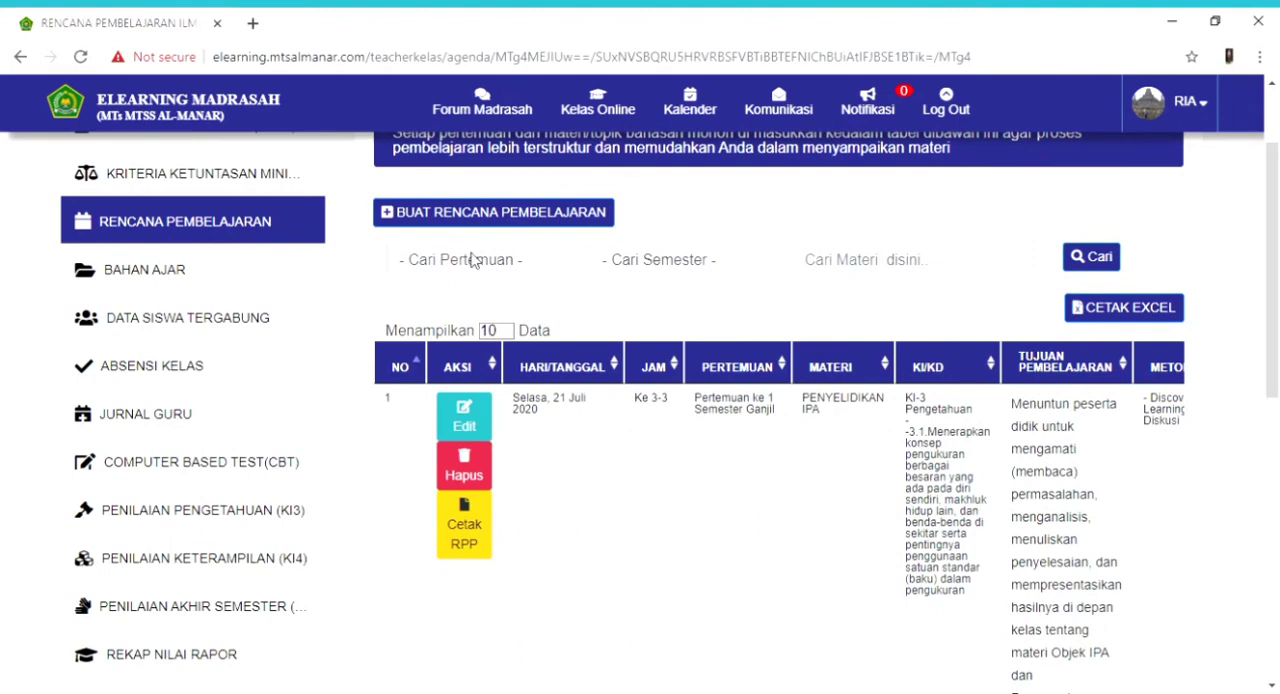
left_click(167, 272)
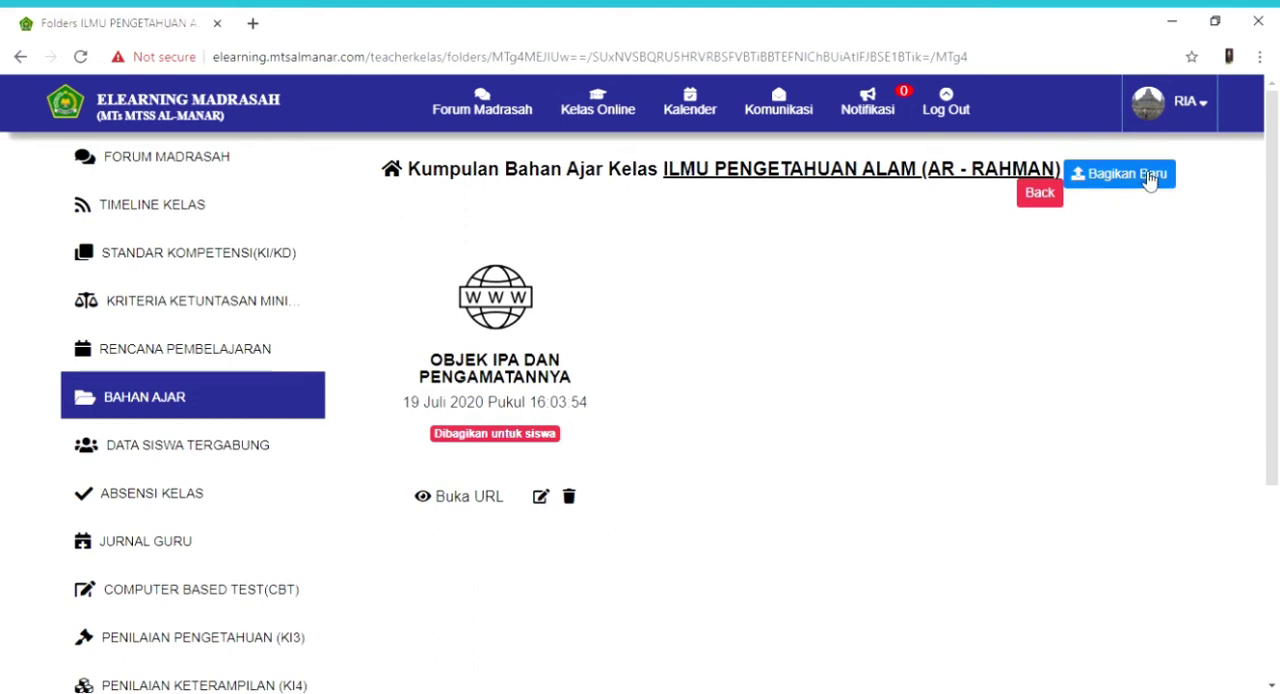
- Open the OBJEK IPA DAN PENGAMATANNYA teaching material for editing, examine its format and website URL, and close it without saving
left_click(541, 498)
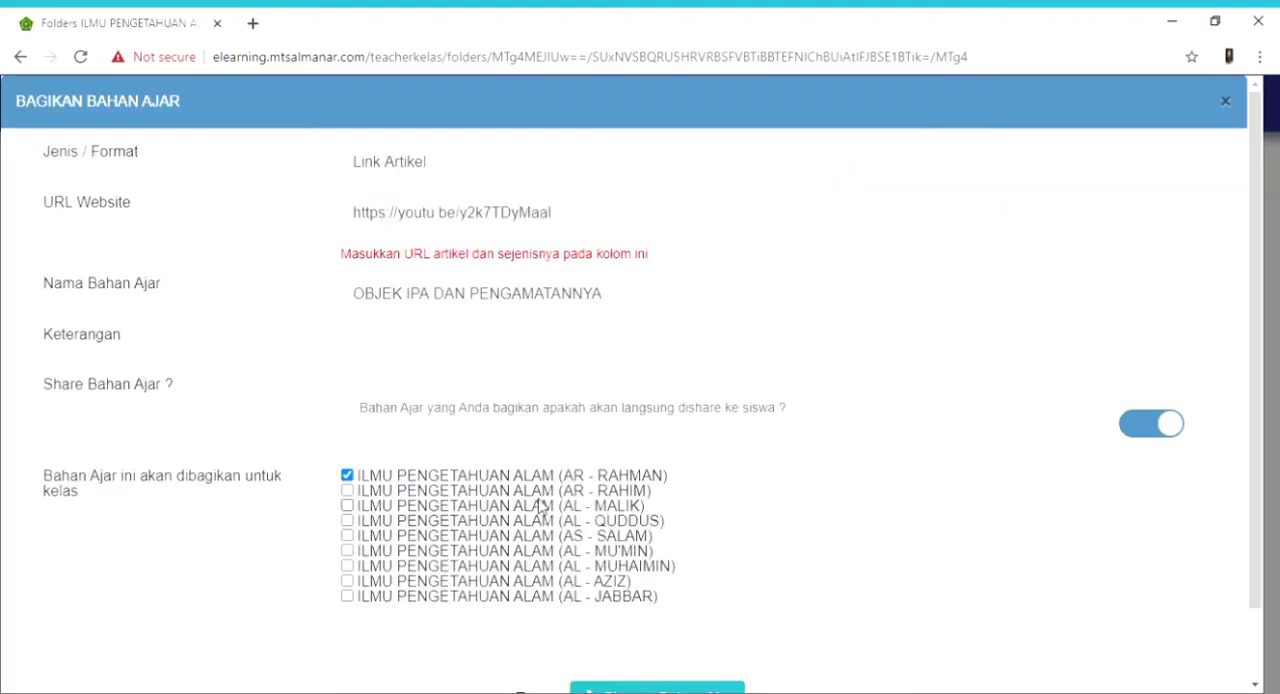
left_click(520, 176)
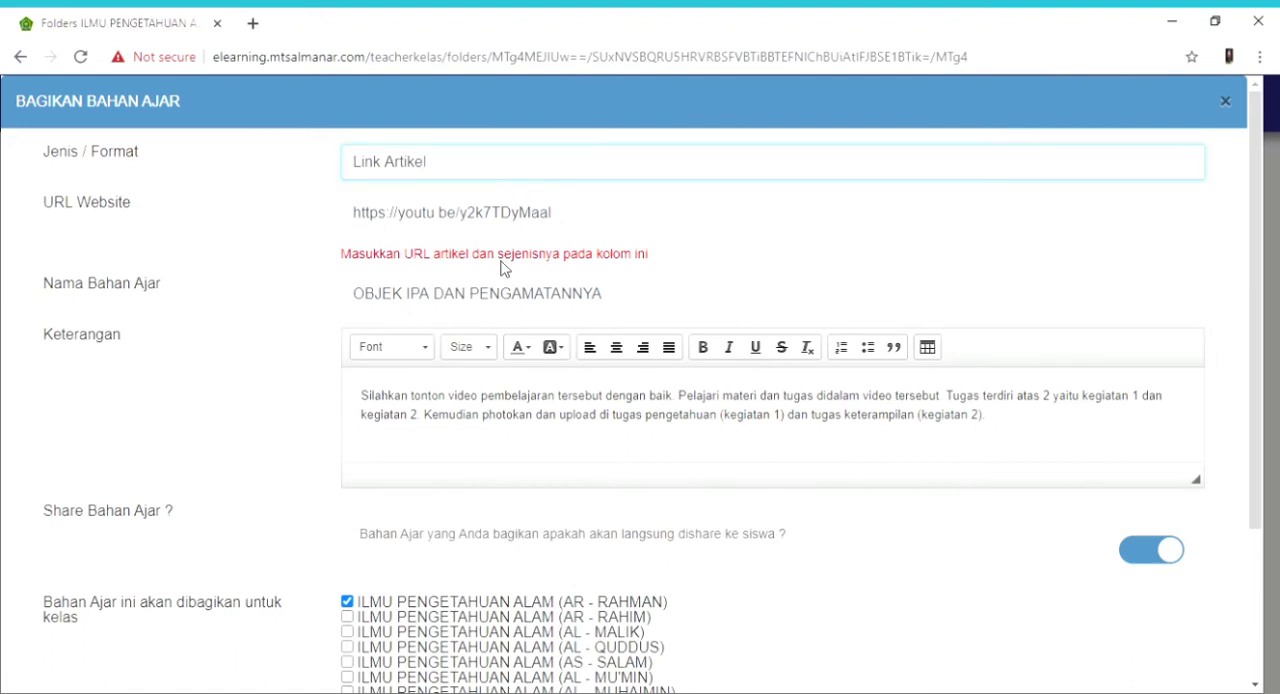
left_click(254, 370)
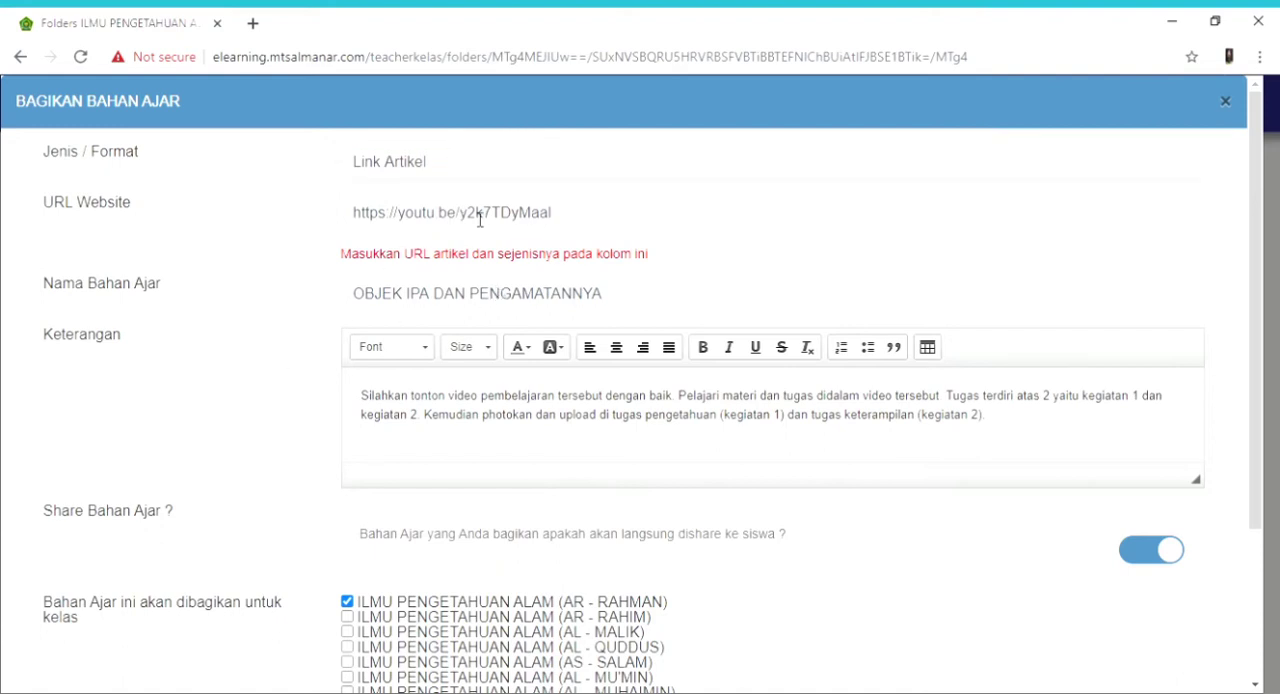
left_click(458, 168)
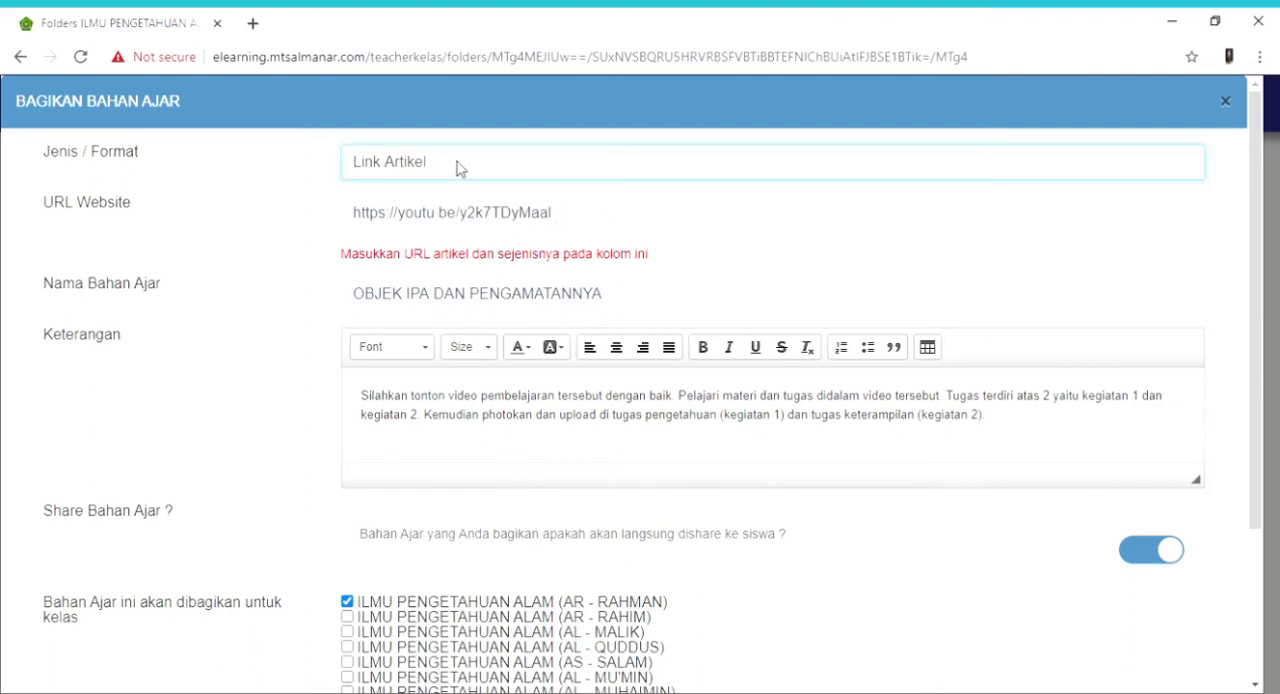
left_click(251, 480)
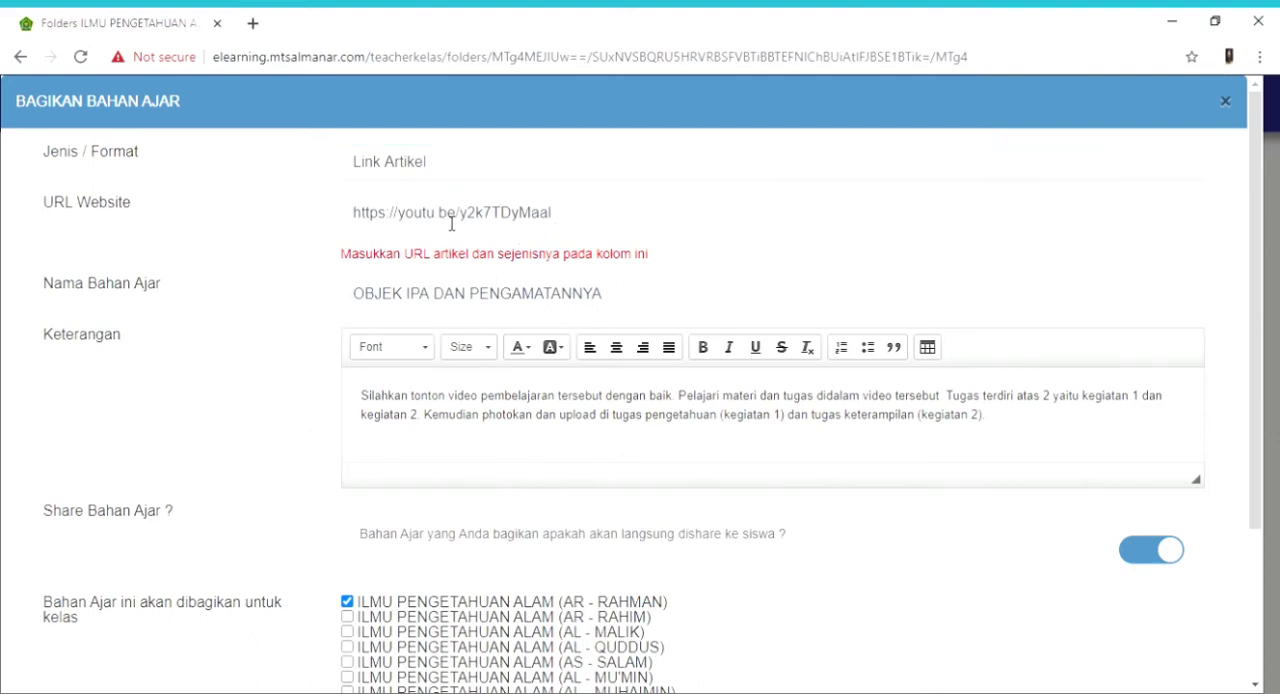
left_click(428, 168)
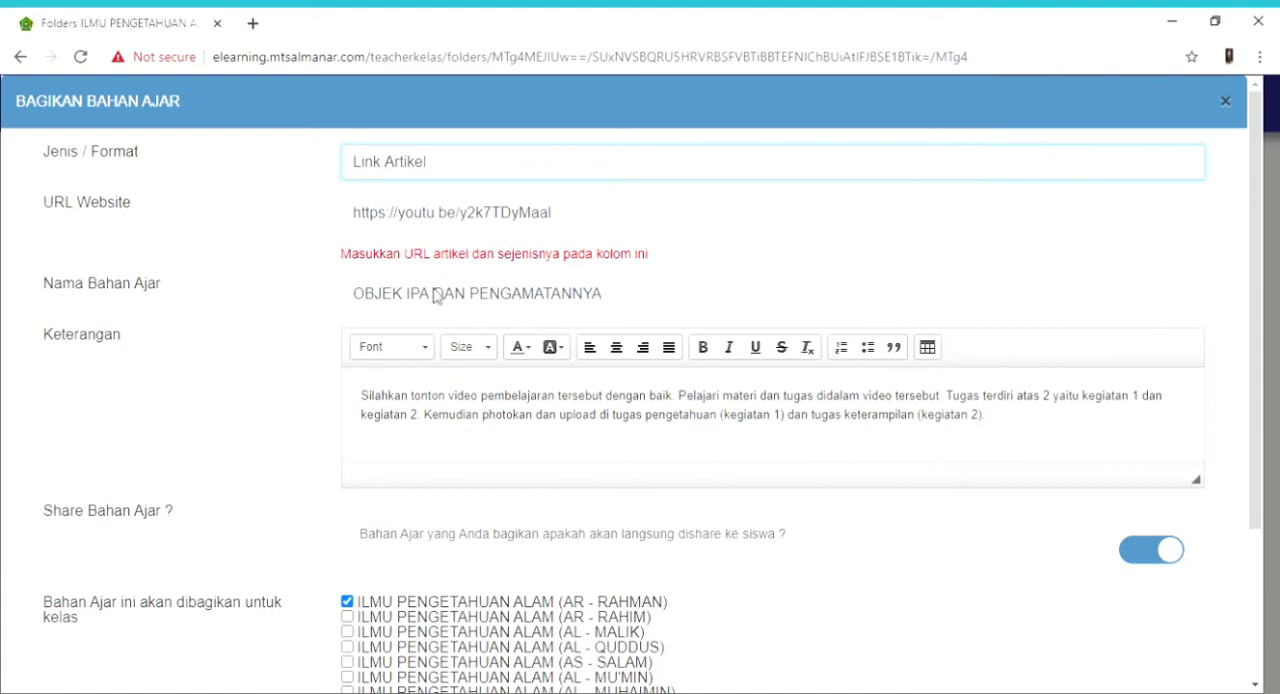
left_click(283, 379)
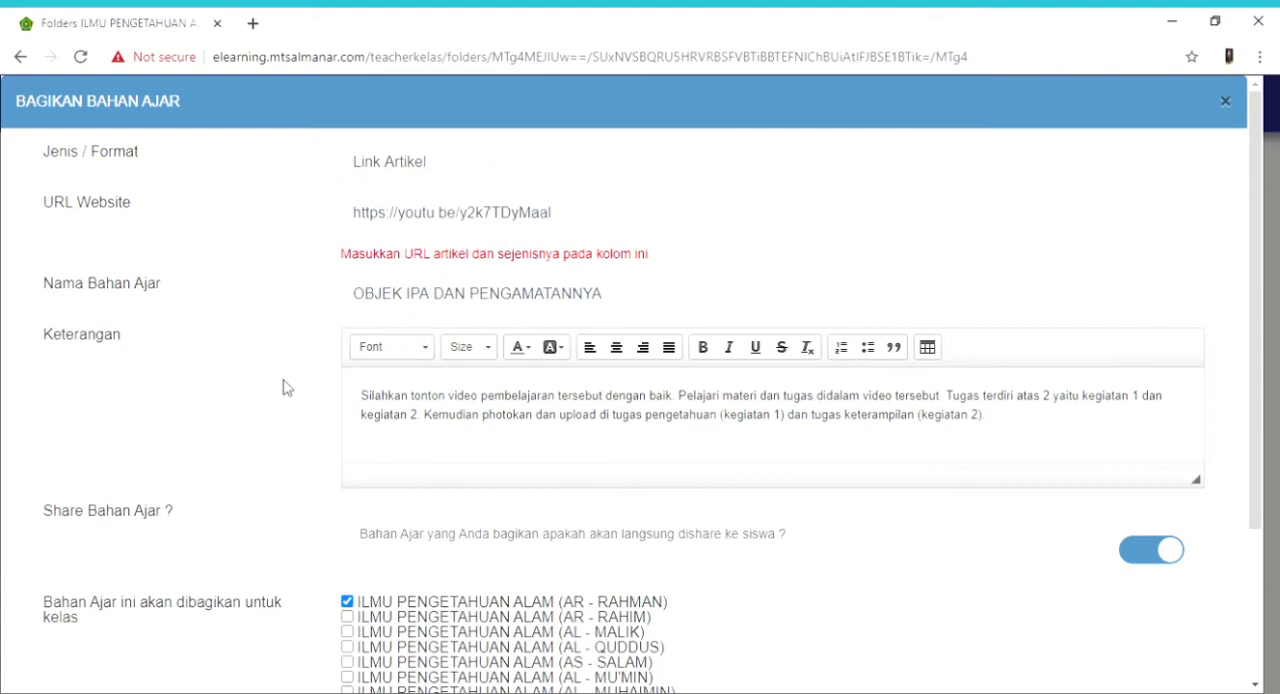
left_click(464, 216)
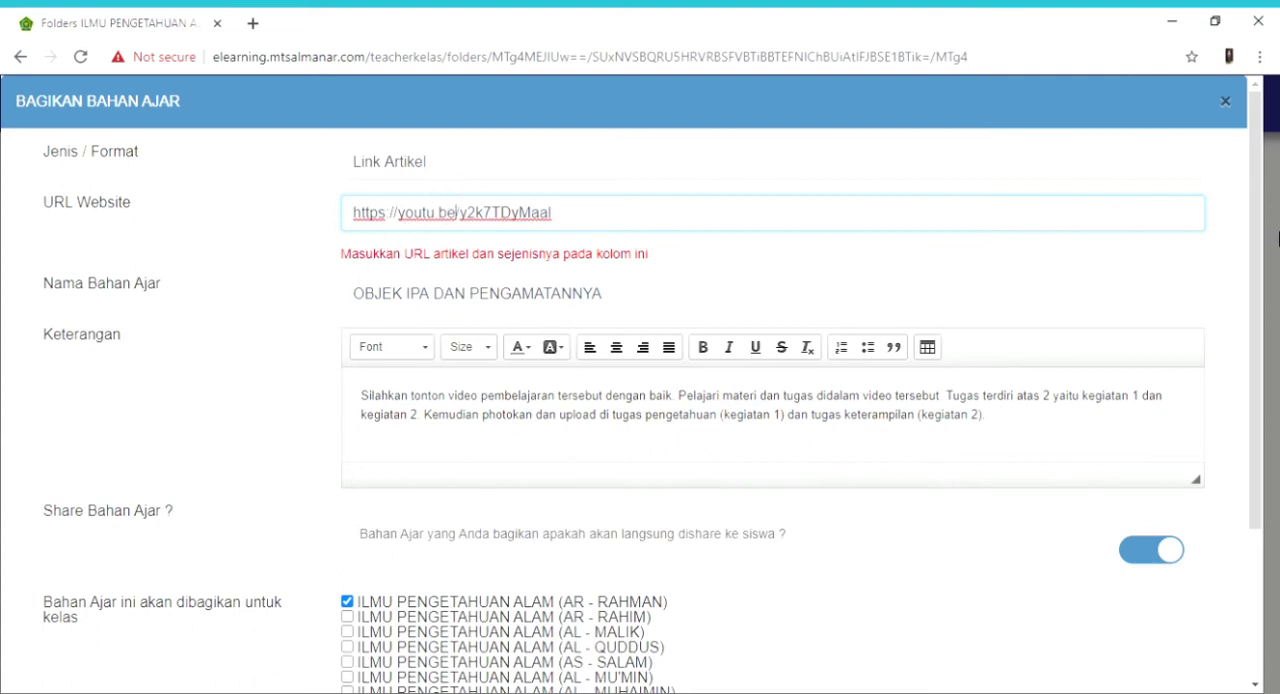
left_click_drag(1278, 239, 1276, 284)
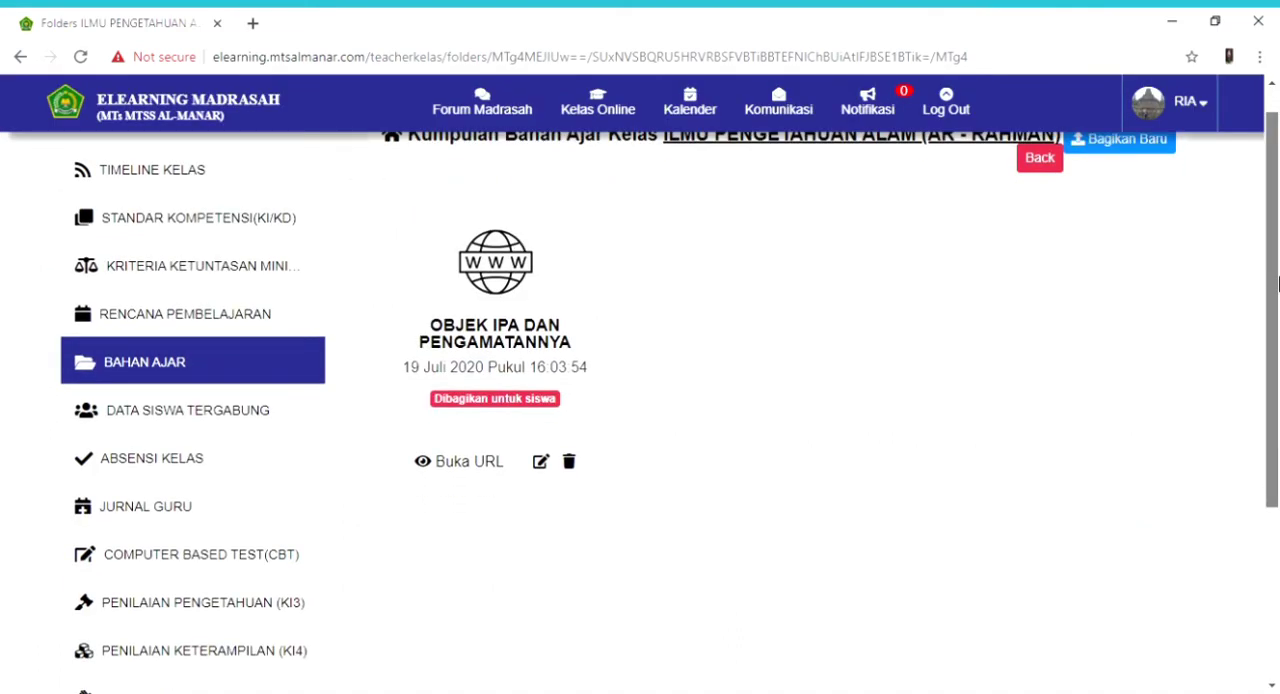
- Reopen the OBJEK IPA DAN PENGAMATANNYA material, examine its description, sharing setting and target classes, and close it without saving
left_click(541, 462)
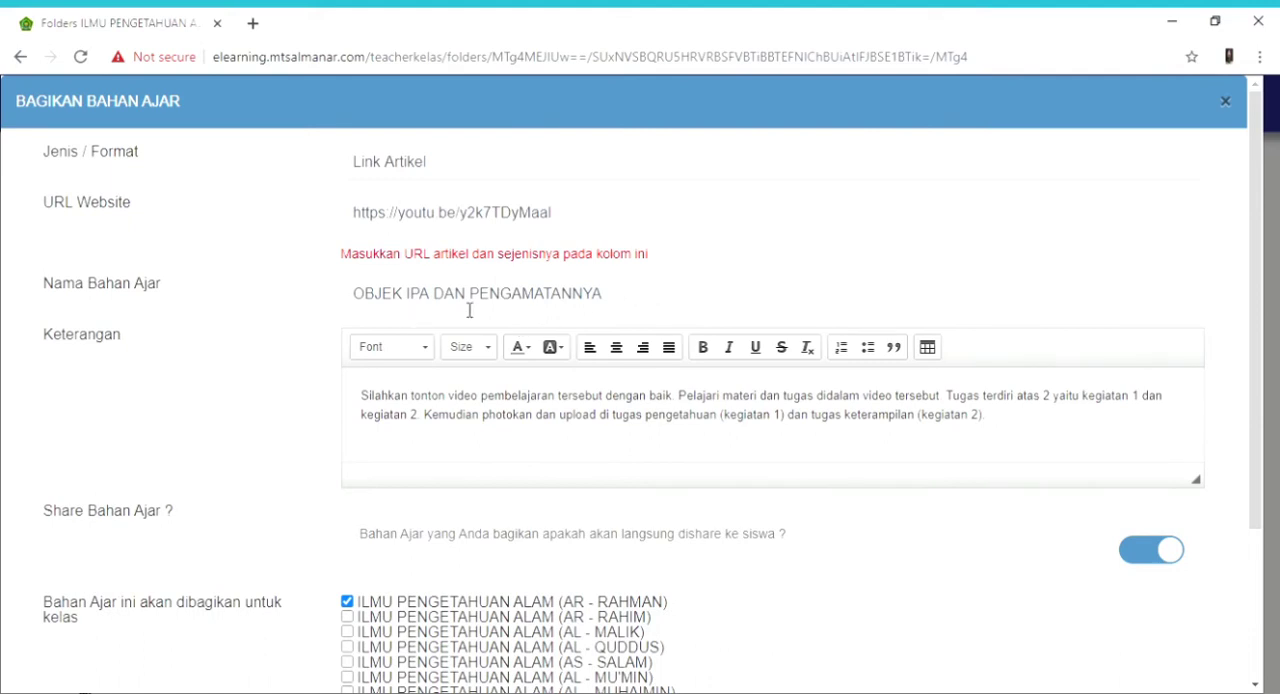
left_click(502, 436)
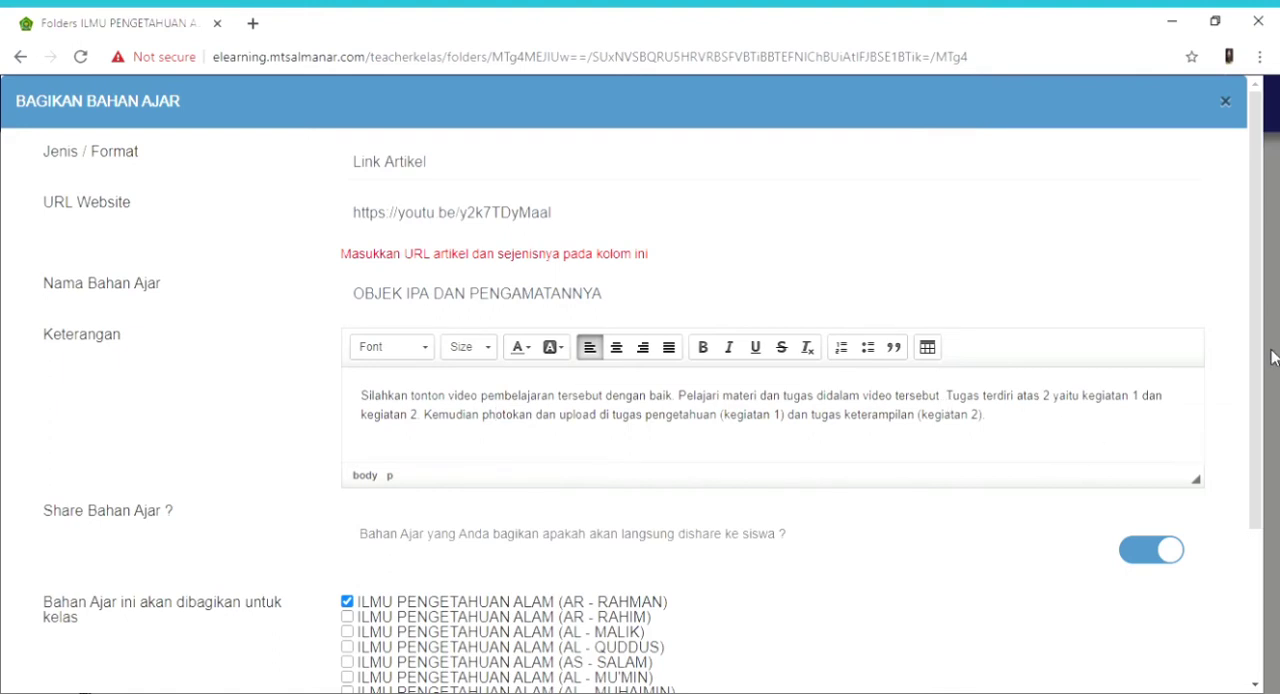
left_click(1276, 316)
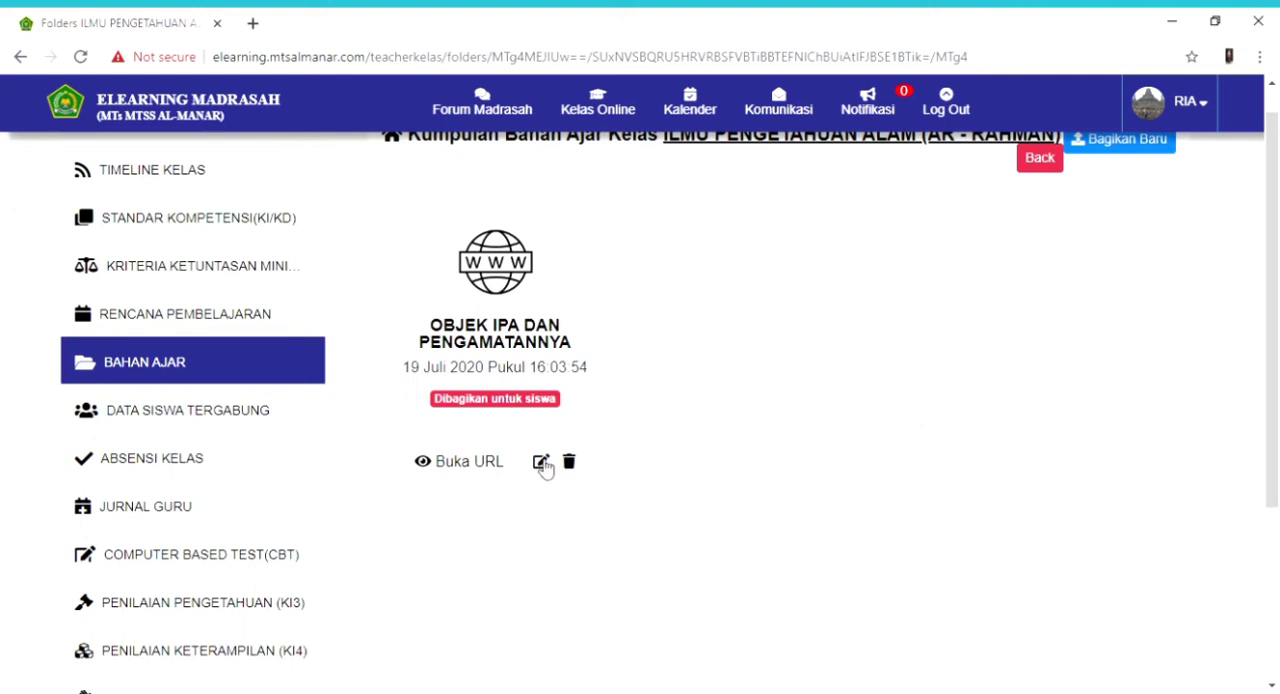
left_click(541, 463)
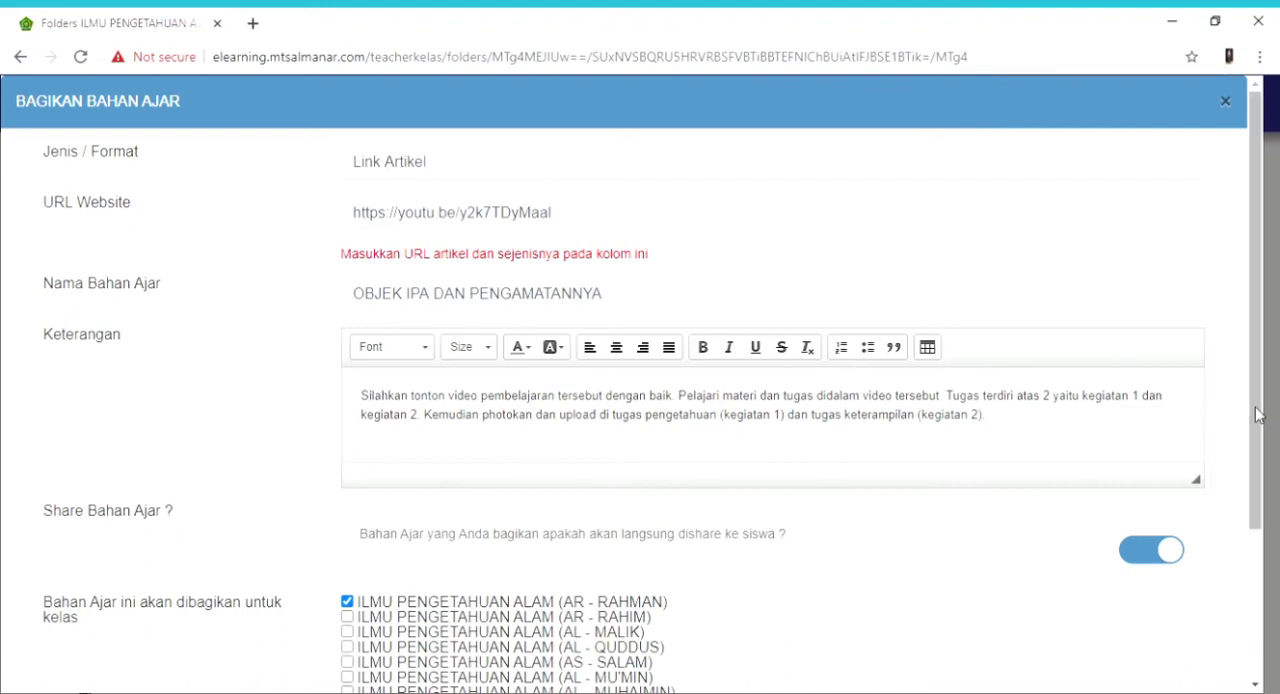
scroll(640, 430, "down", 2)
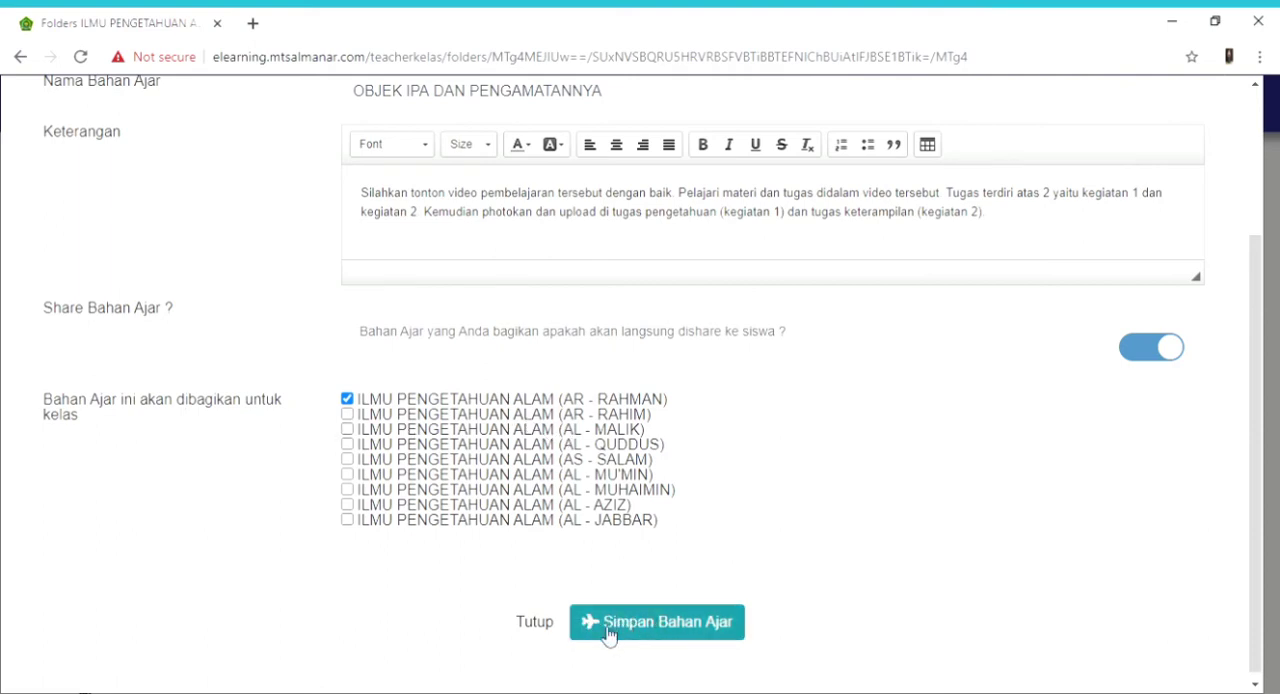
left_click(535, 623)
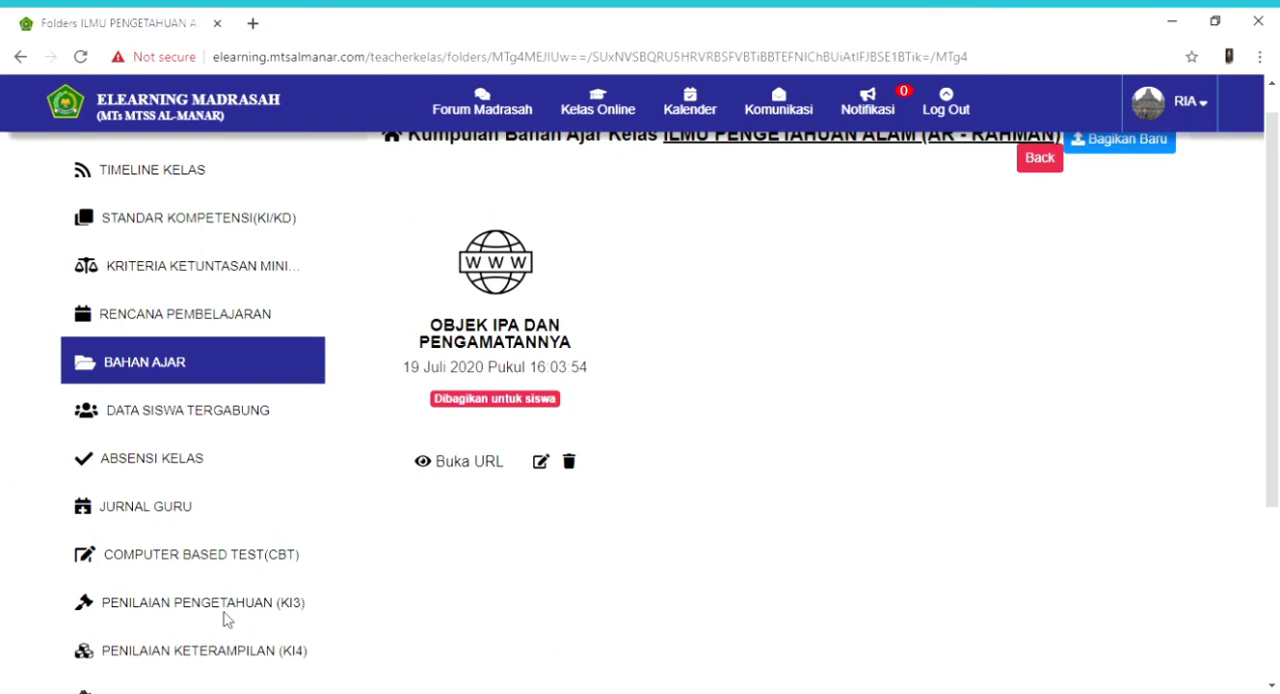
- Open the existing Penilaian Pengetahuan (KI3) assignment for editing, examine its scheme, basic competency, instructions and work period, and cancel without saving
left_click(226, 608)
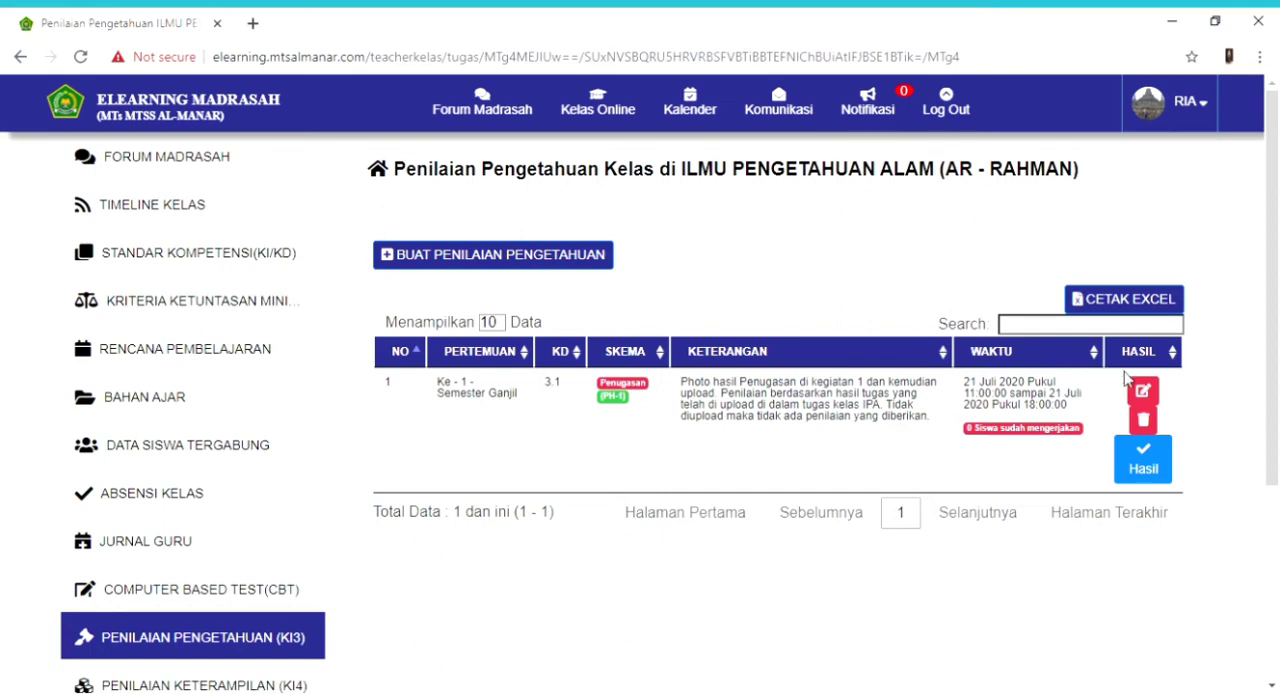
left_click(1152, 394)
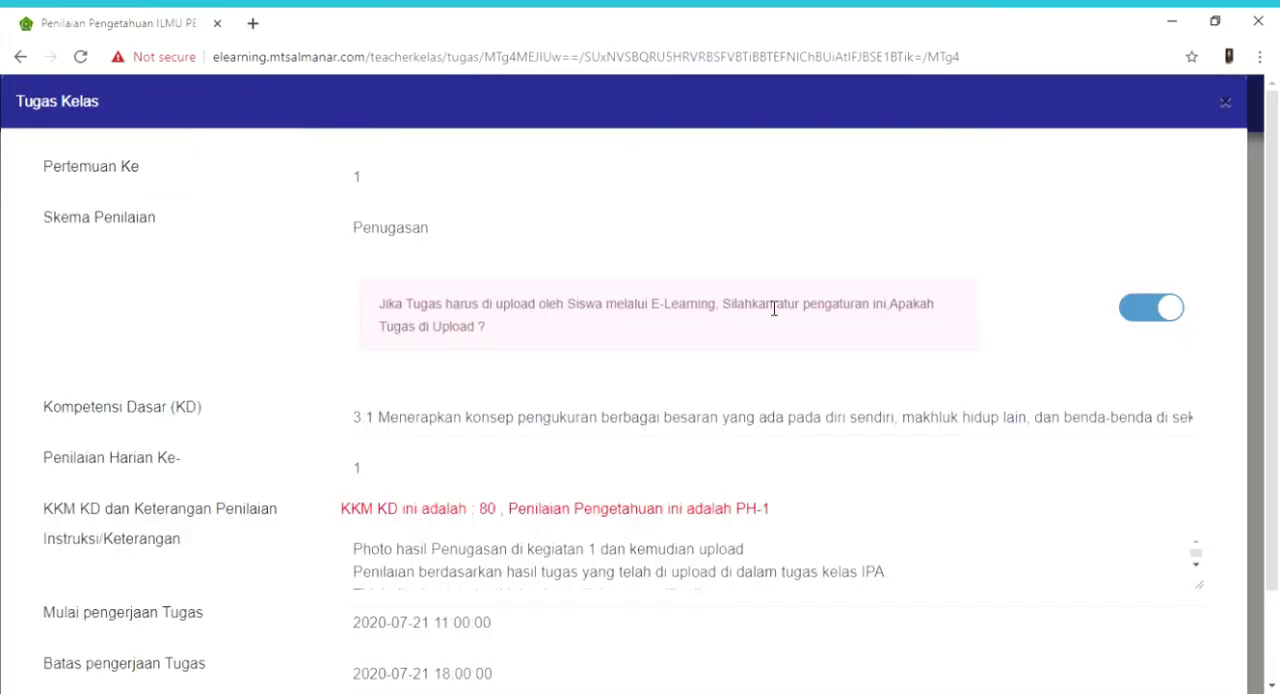
left_click(400, 229)
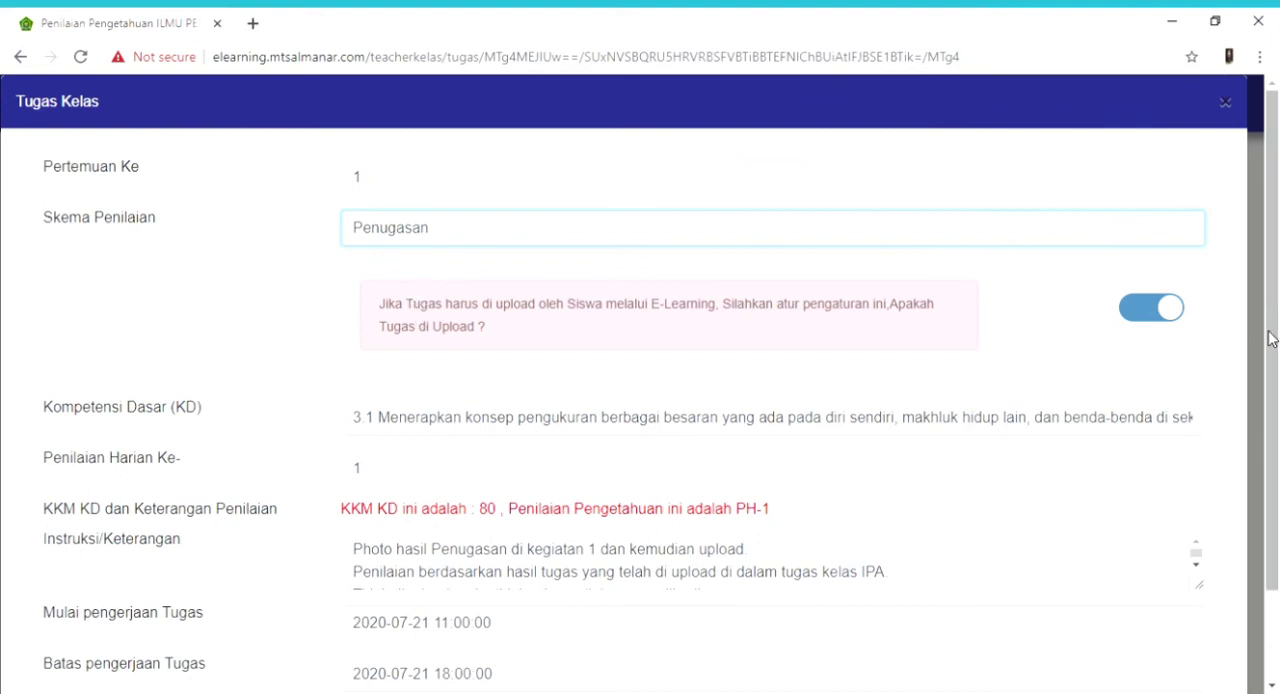
left_click_drag(1272, 340, 1272, 428)
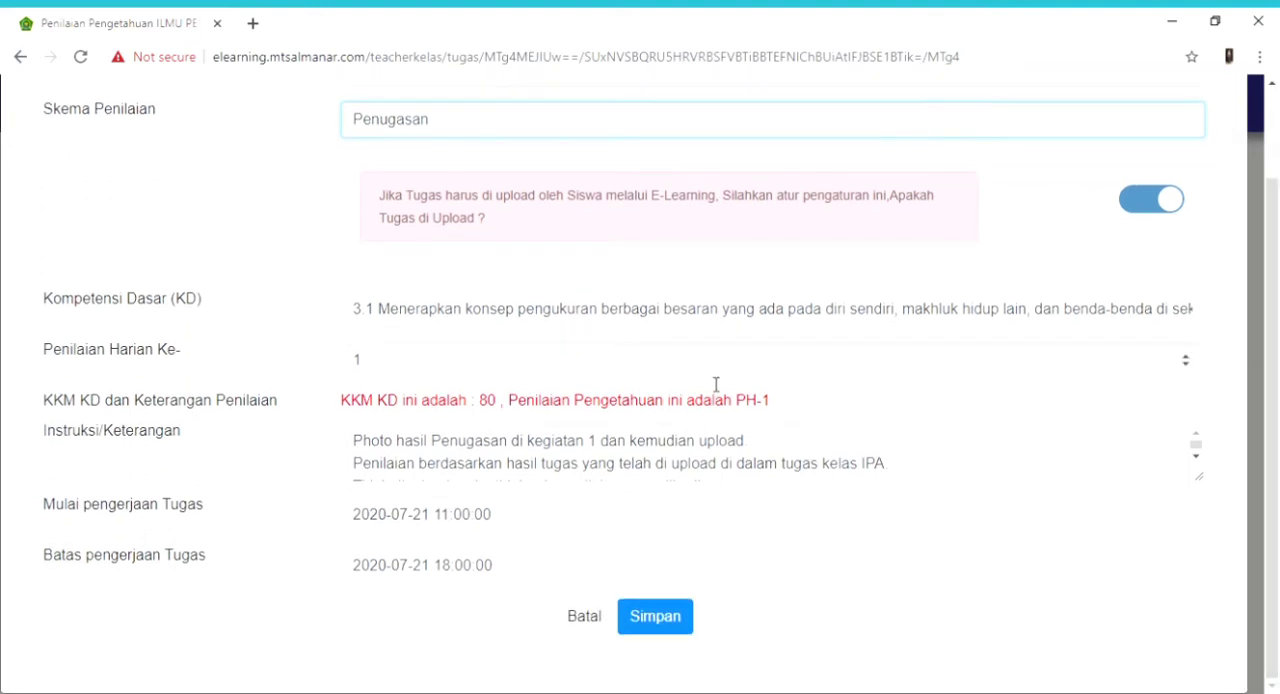
left_click(510, 317)
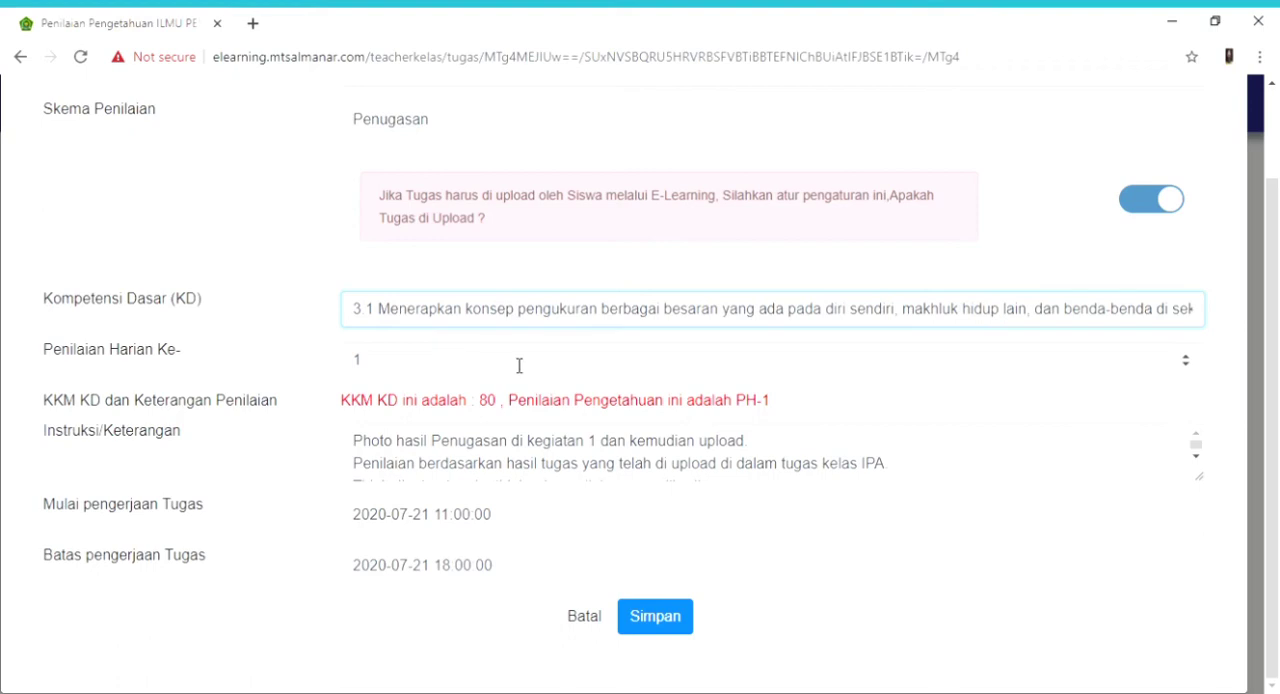
left_click(537, 460)
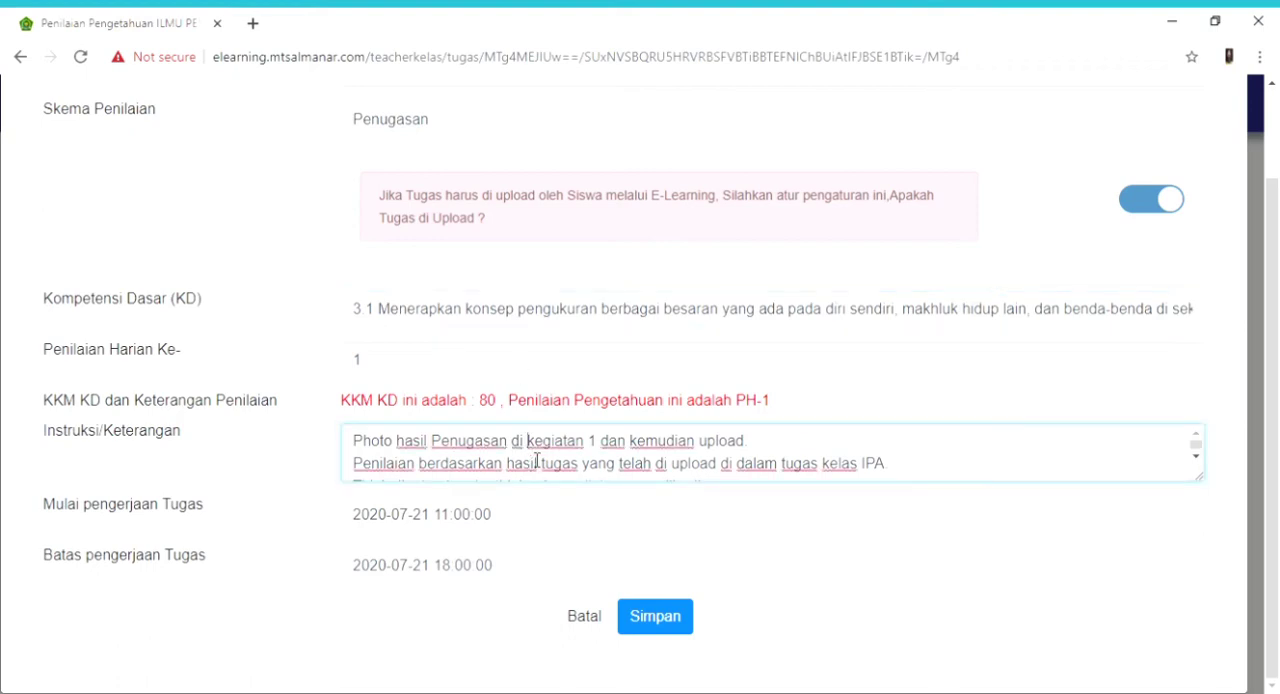
key("Down")
key("End")
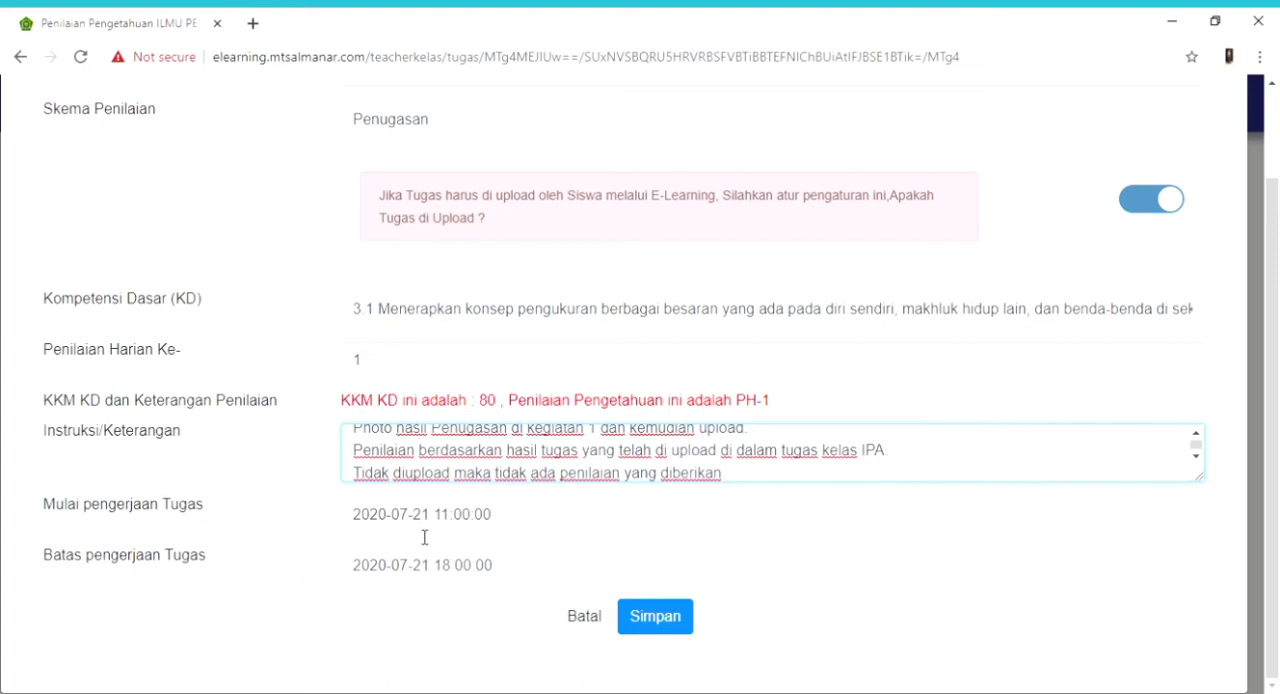
left_click(585, 617)
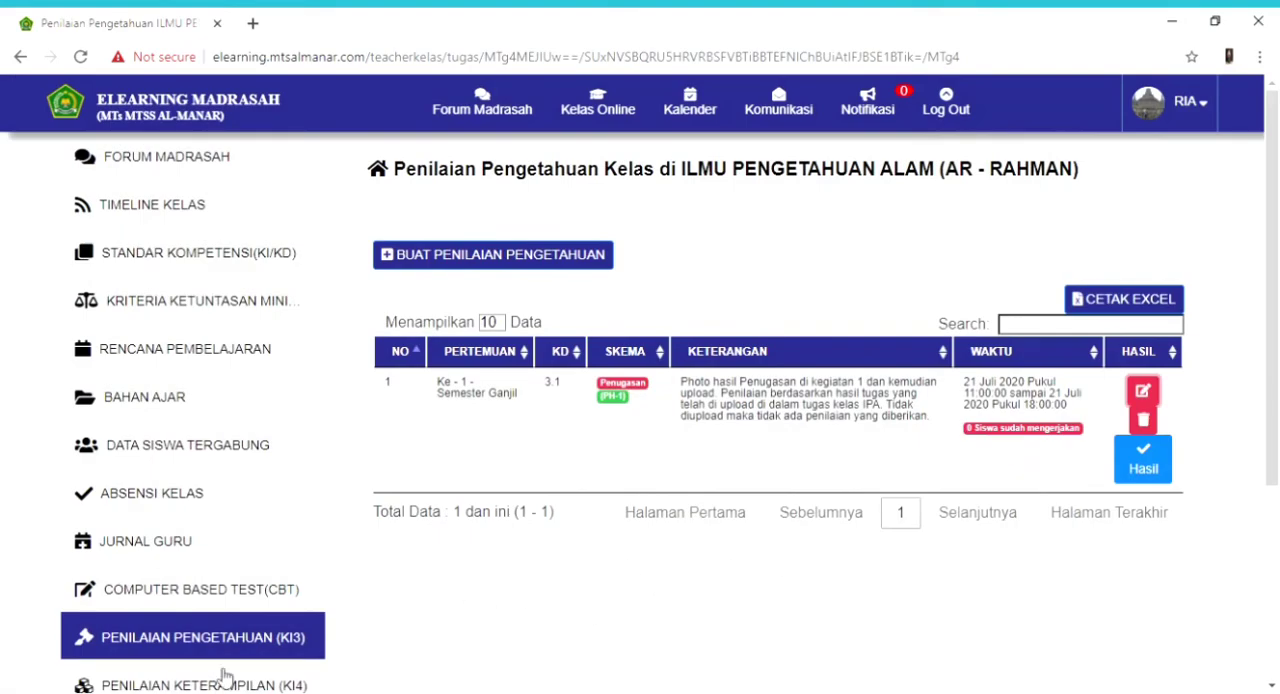
- Open the existing Penilaian Keterampilan (KI4) assessment for editing, examine its scheme options, competencies, work period and upload setting, and cancel without saving
left_click(236, 686)
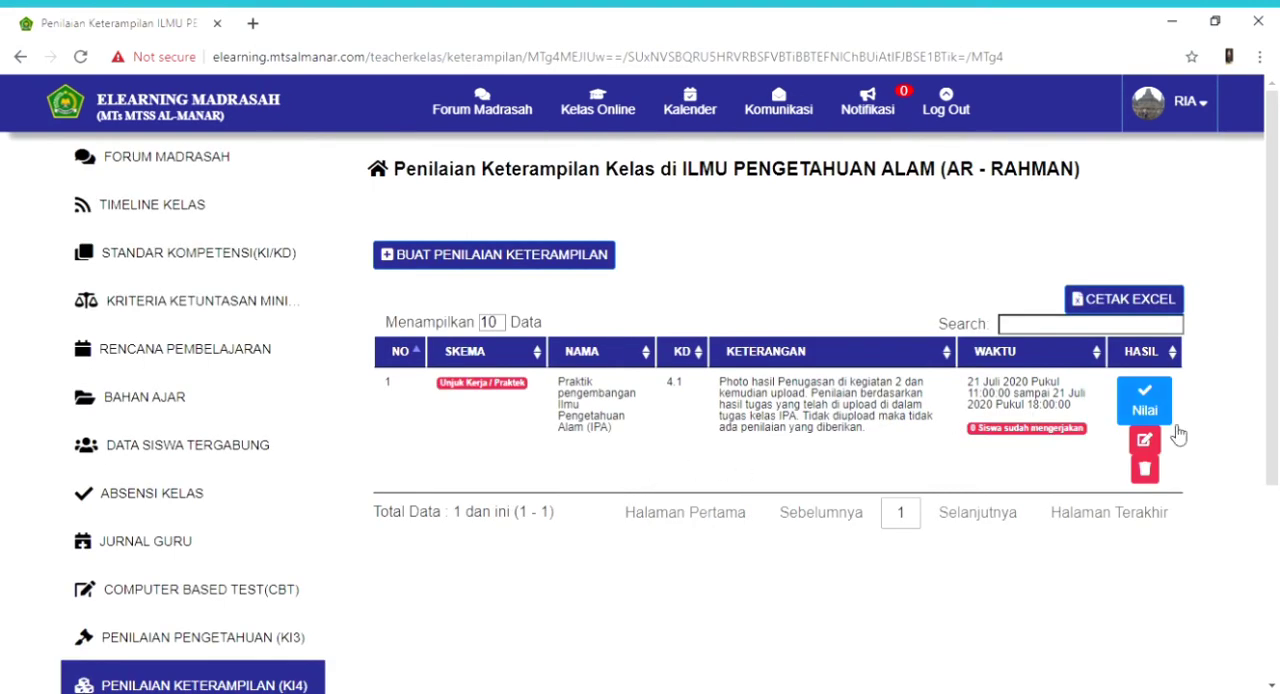
left_click(1144, 440)
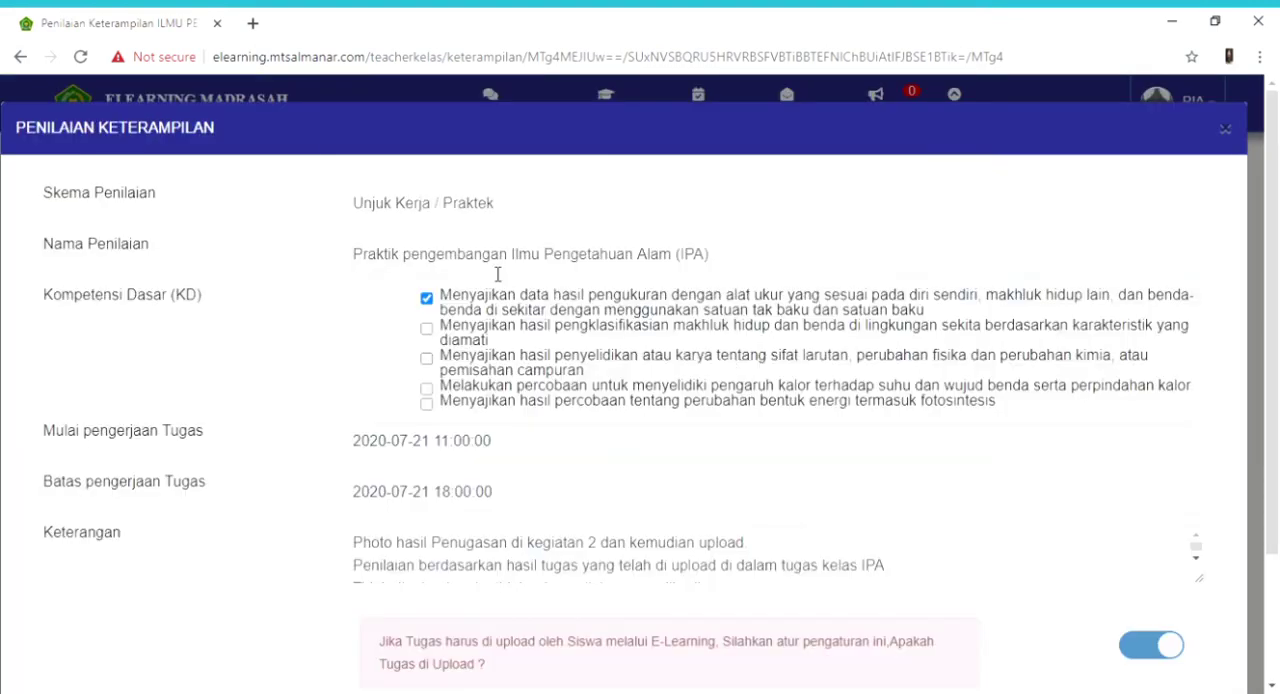
left_click(452, 205)
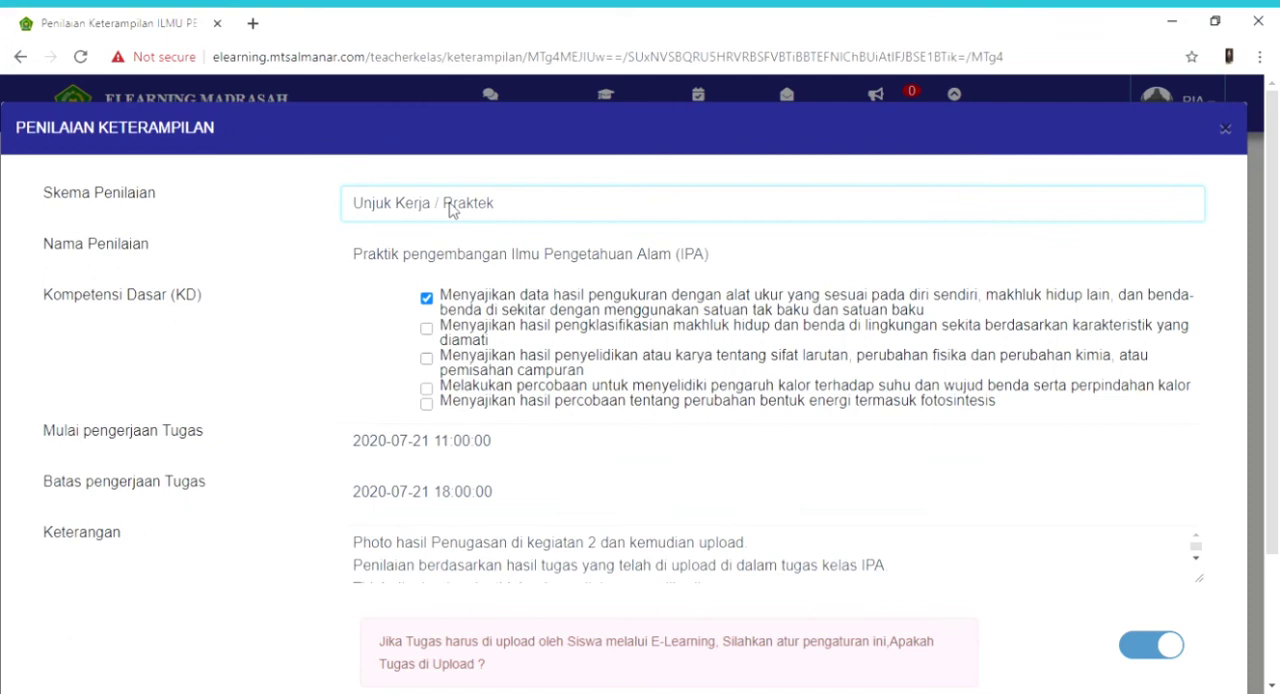
left_click(444, 268)
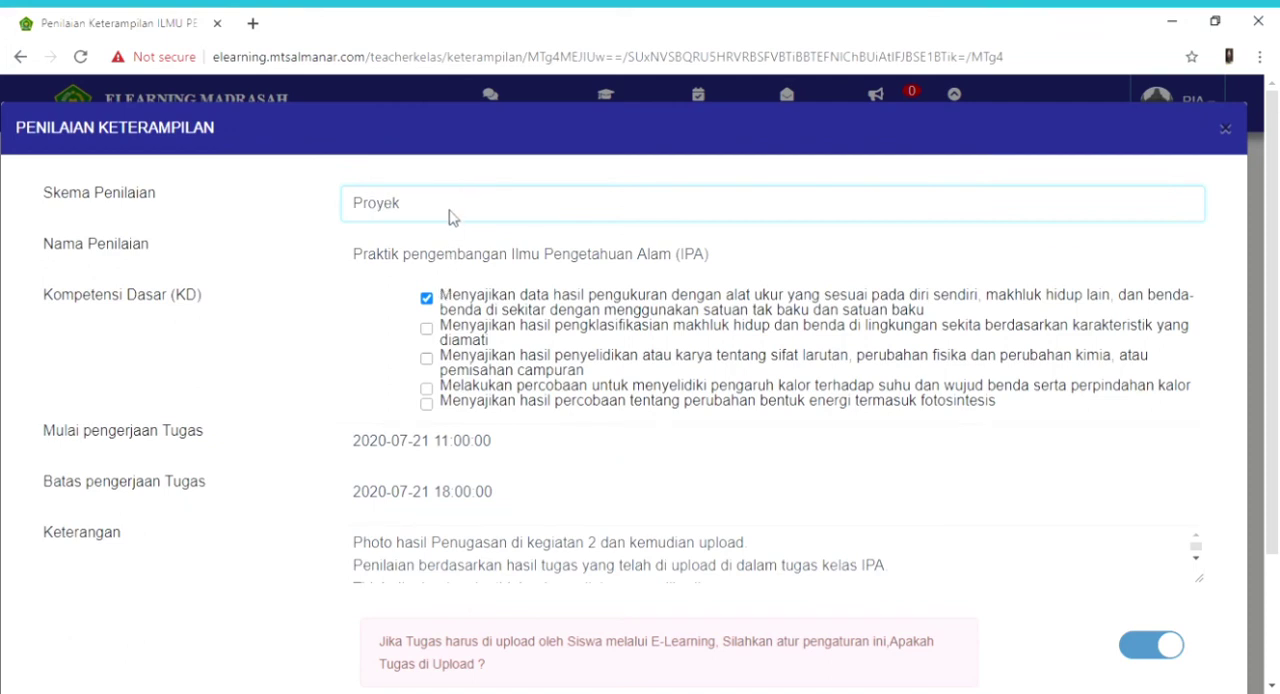
key("Up")
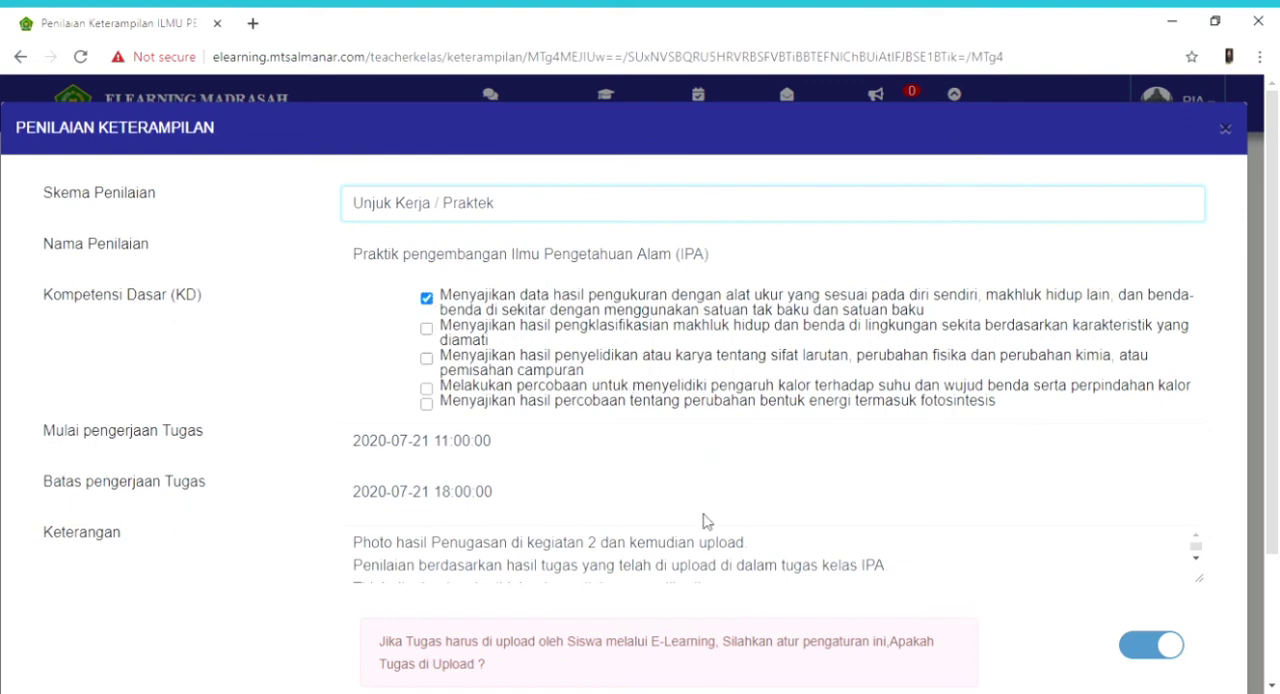
left_click_drag(1264, 446, 1277, 557)
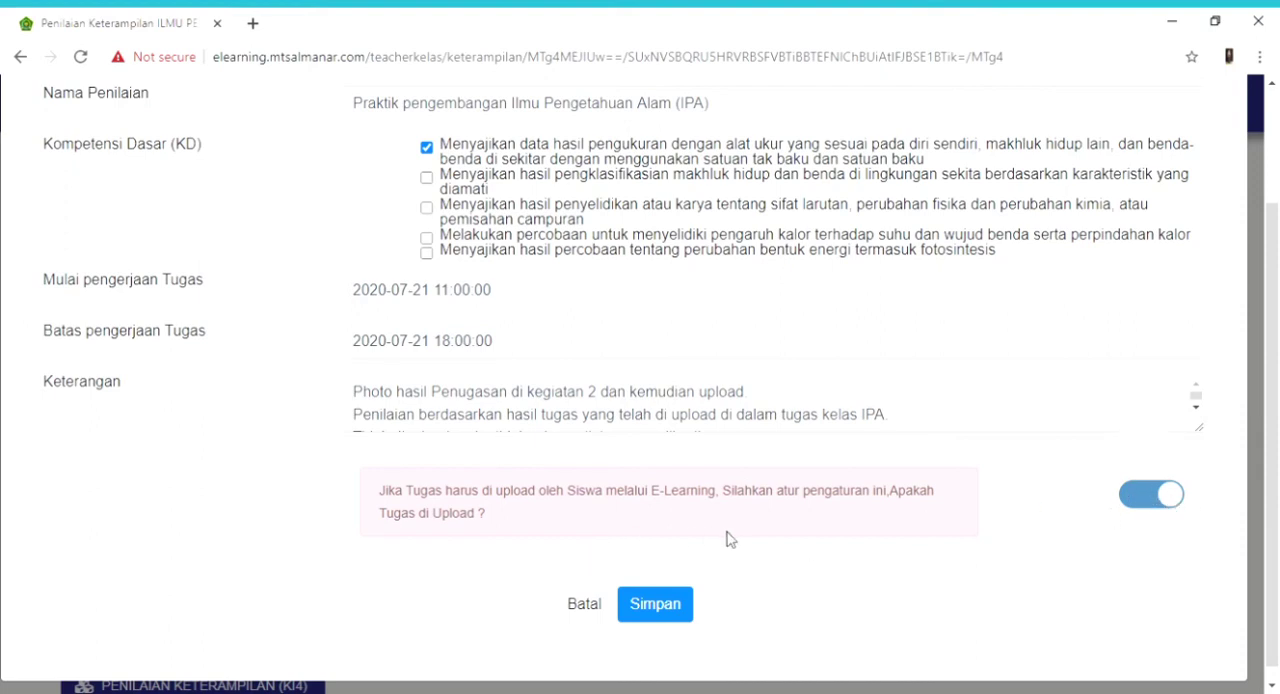
left_click(584, 604)
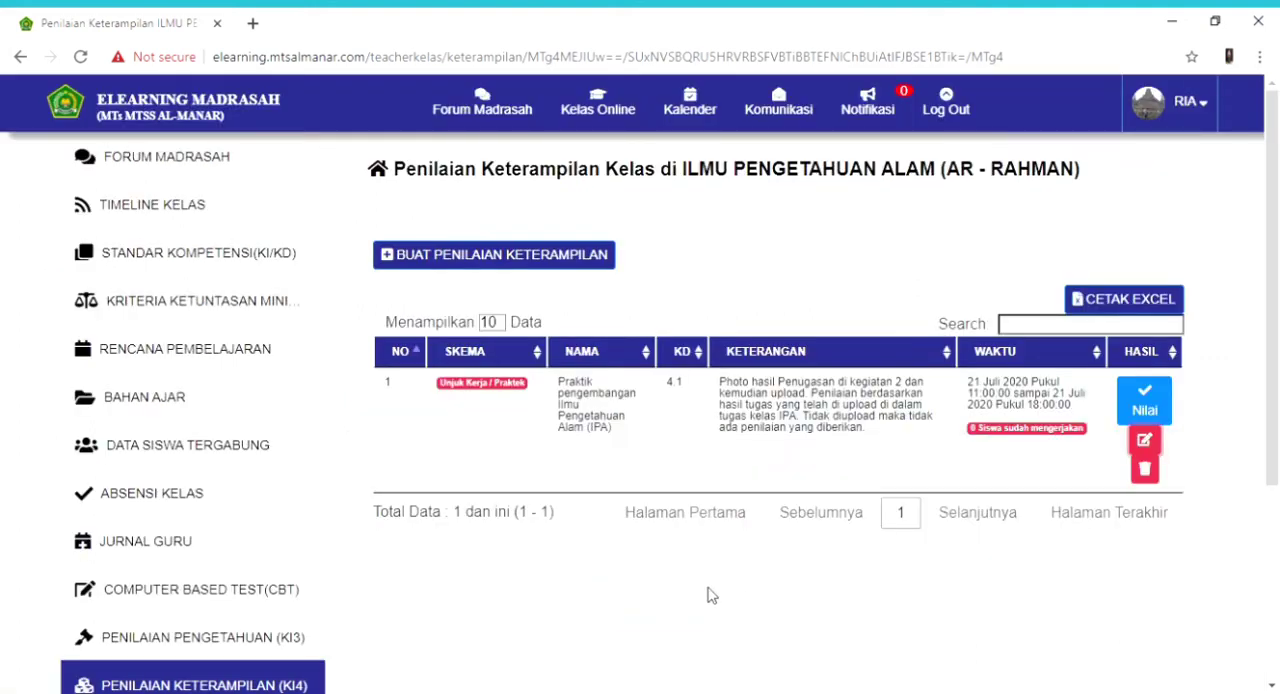
- View the AR - RAHMAN class's Data Siswa Tergabung page and go to the ILMU PENGETAHUAN ALAM (AL - MALIK) online class
scroll(1278, 528, "down", 1)
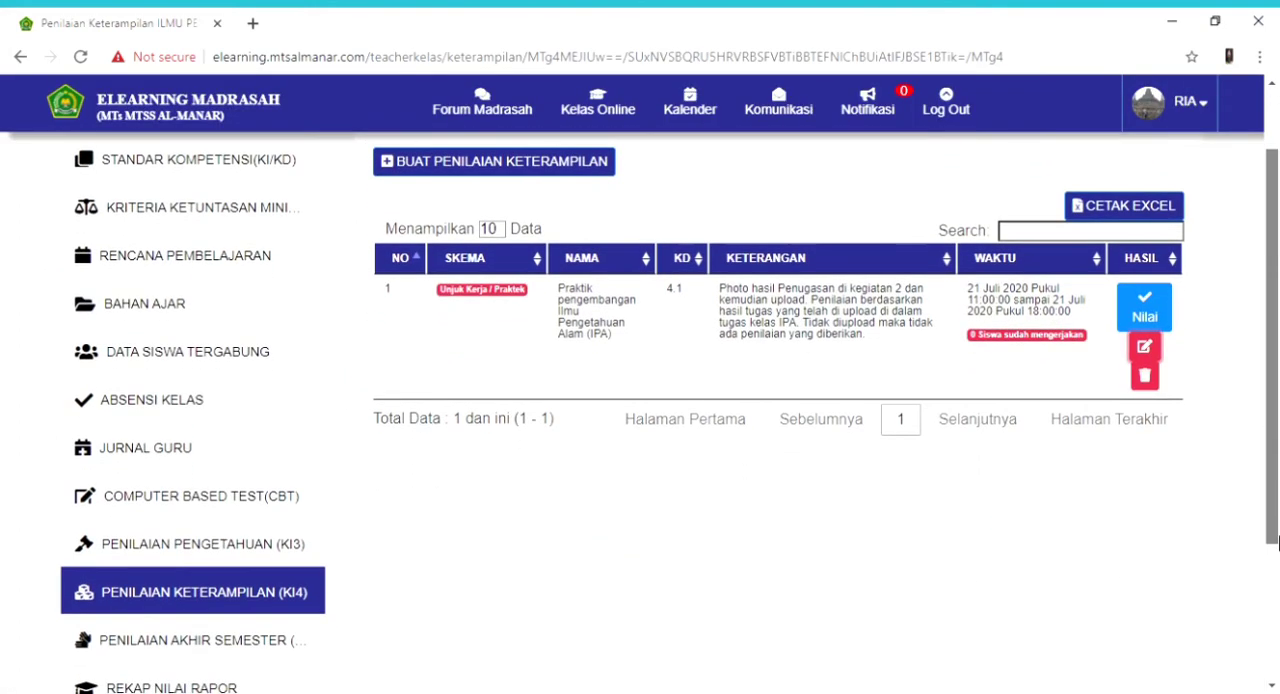
scroll(1278, 528, "up", 2)
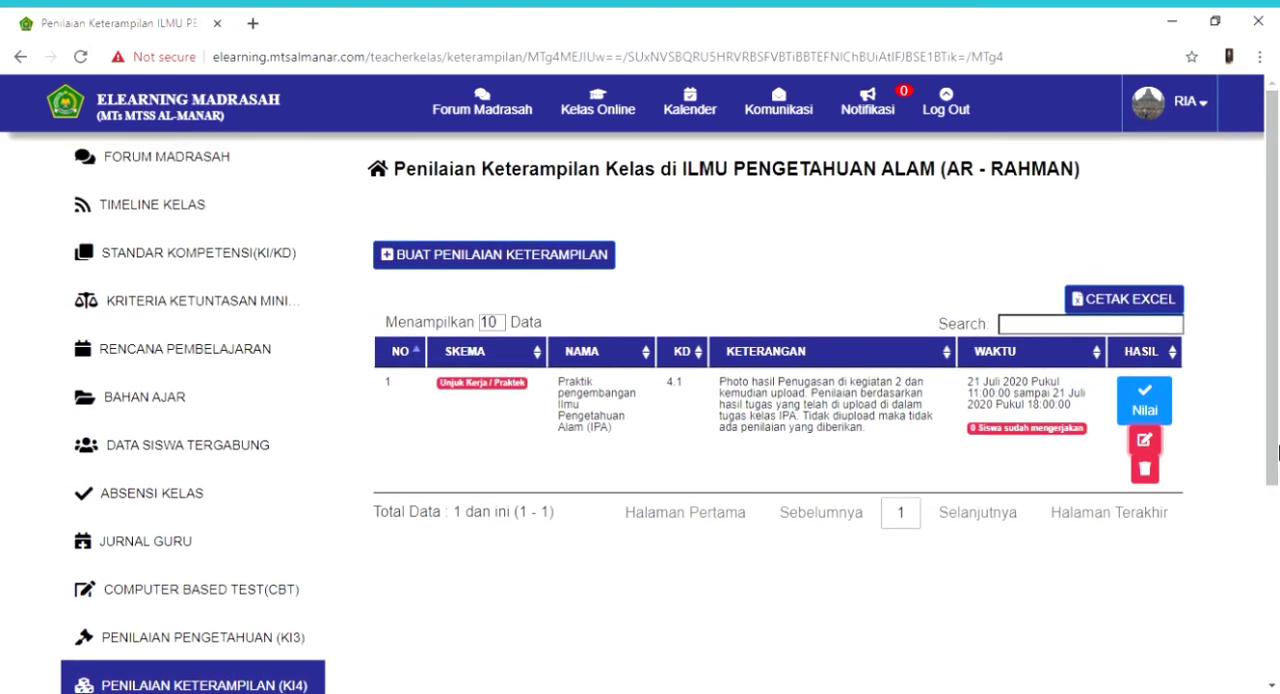
left_click(141, 451)
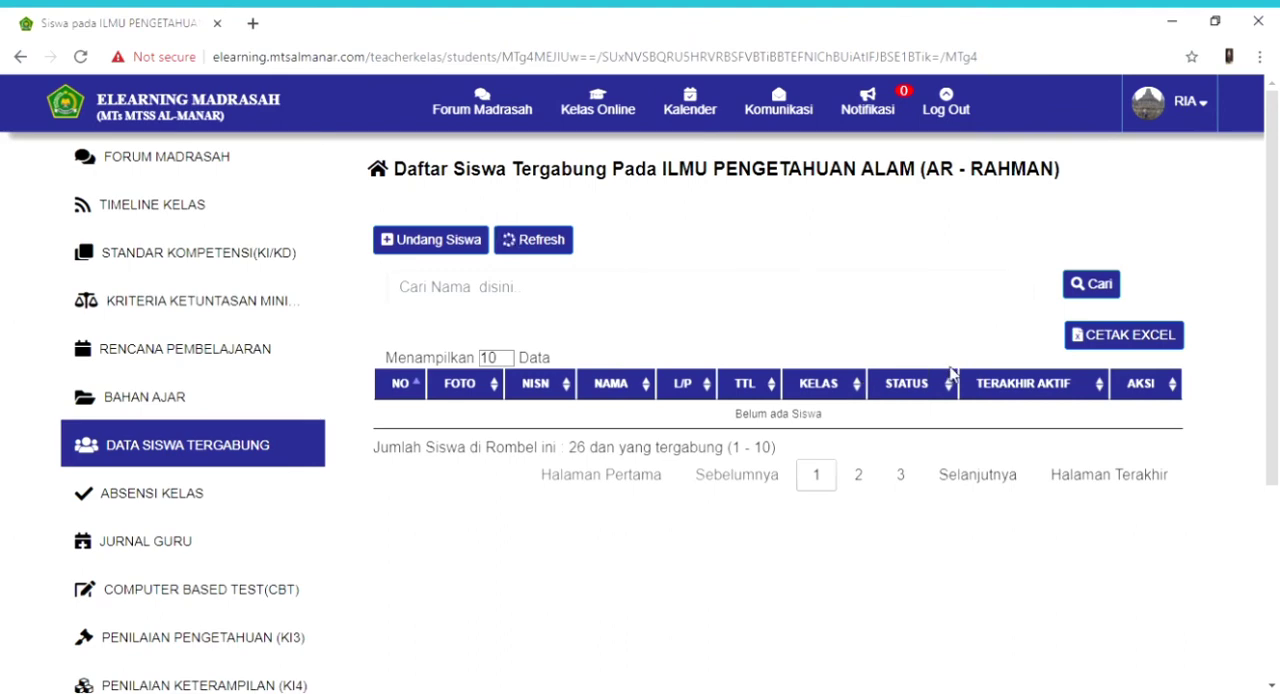
mouse_move(1275, 353)
left_mouse_down()
mouse_move(1275, 370)
mouse_move(1272, 348)
left_mouse_up()
left_click(600, 110)
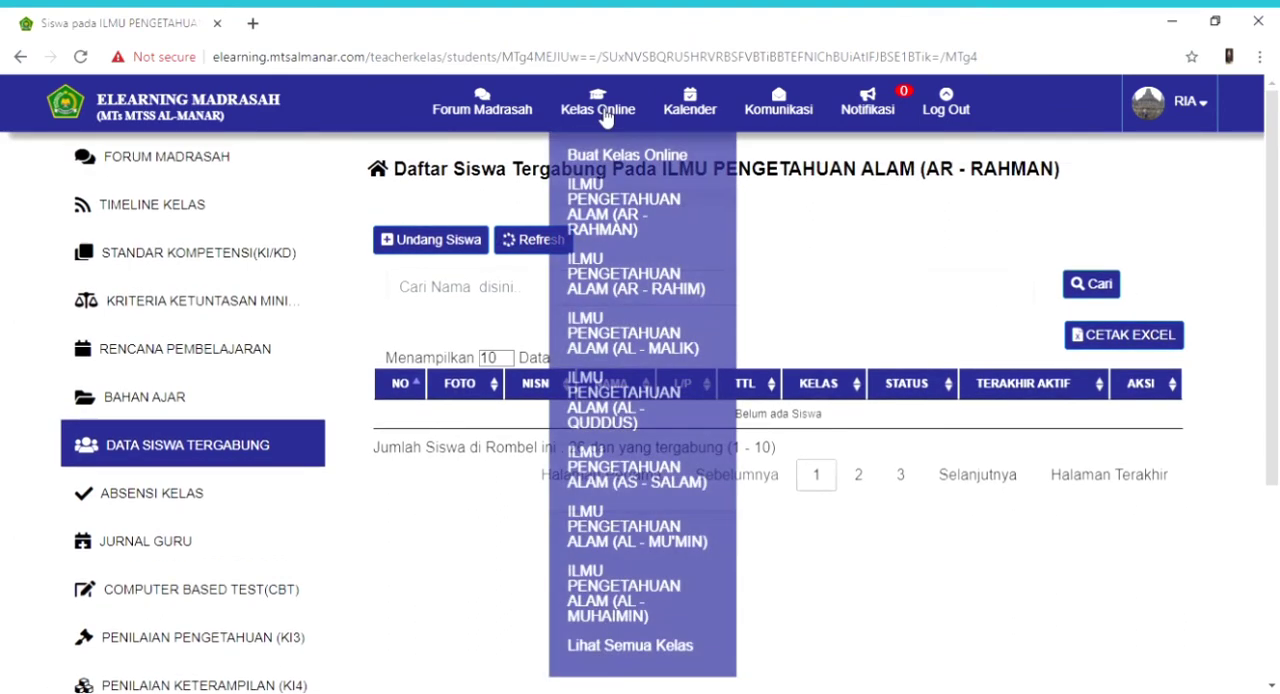
left_click(632, 343)
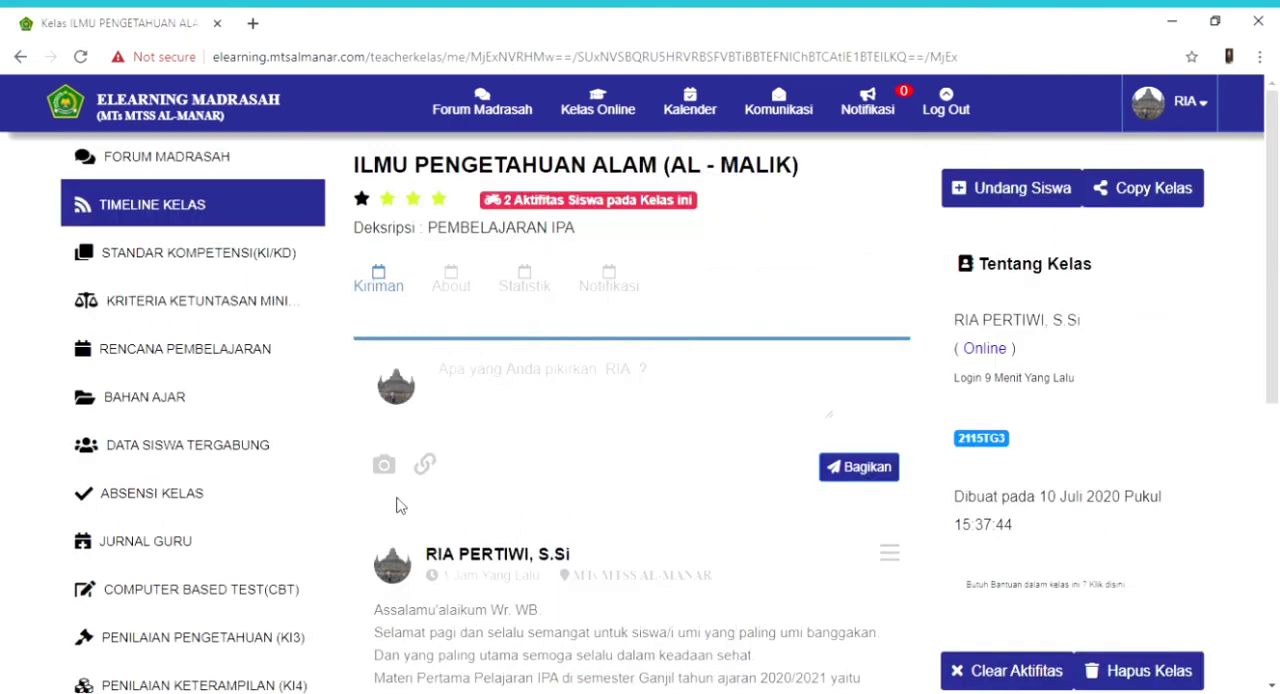
- Examine the AL - MALIK class's Data Siswa Tergabung list and its Undang Siswa dialog, closing the dialog without adding students
left_click(143, 445)
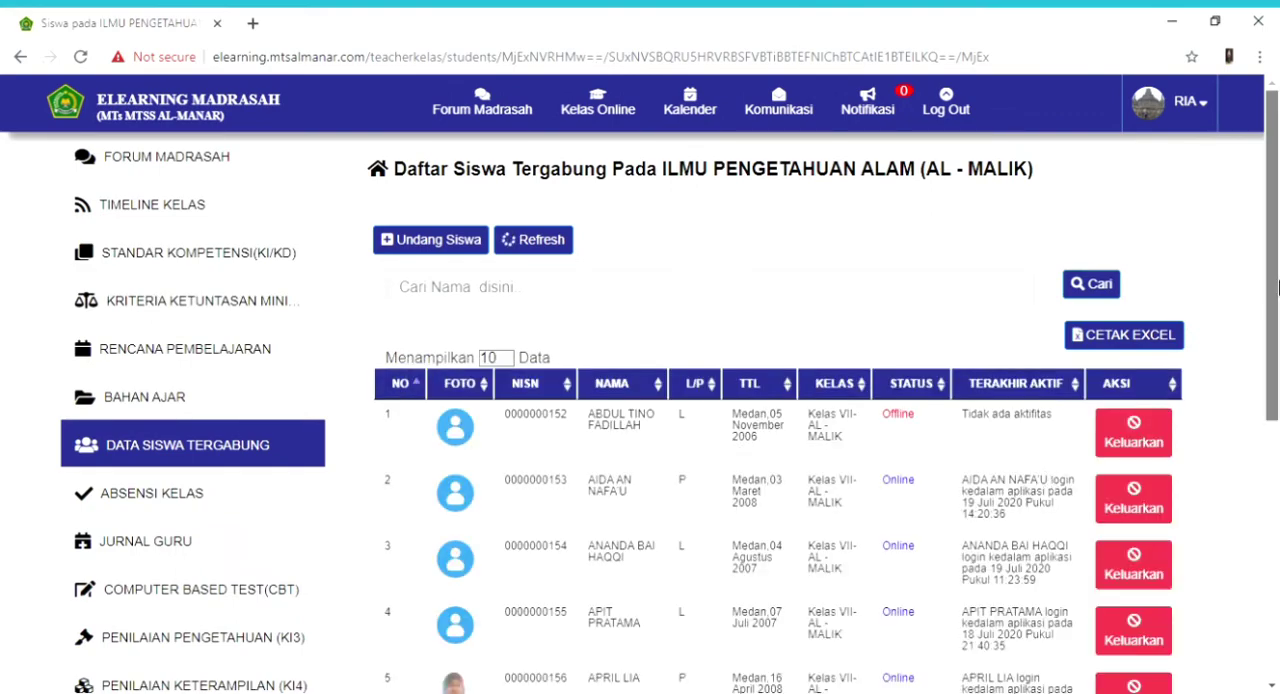
scroll(1272, 360, "down", 2)
left_click_drag(1277, 356, 1279, 269)
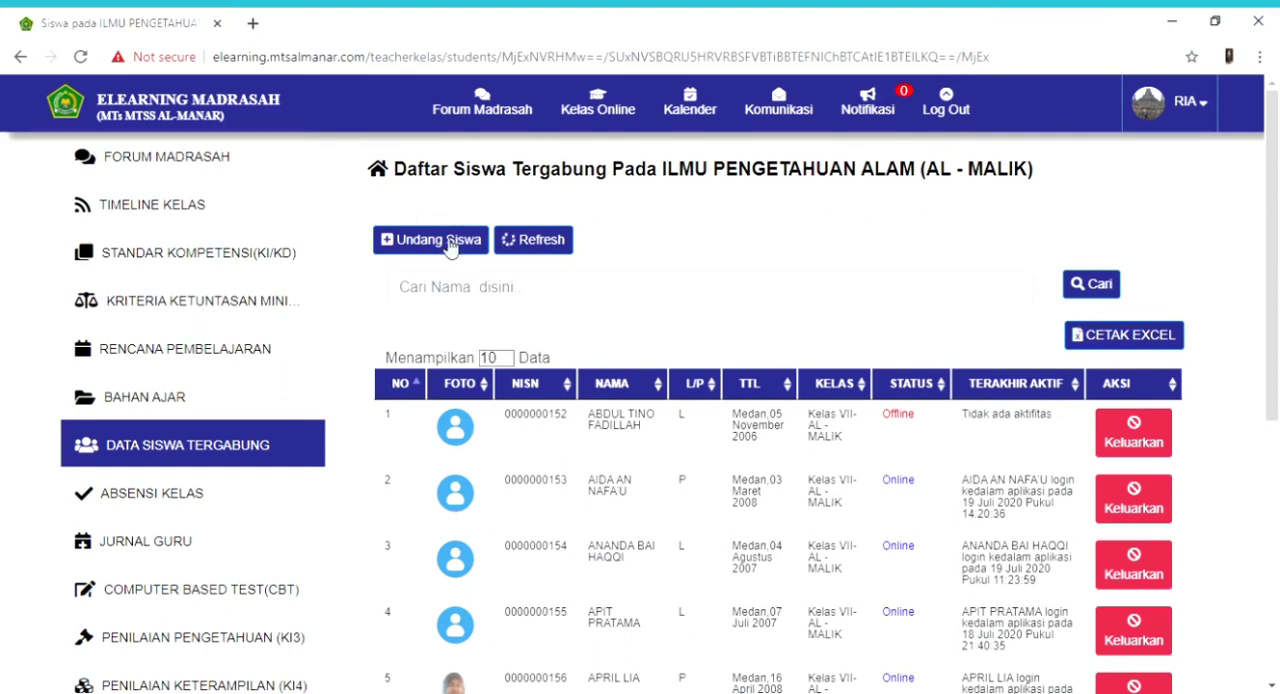
left_click(447, 245)
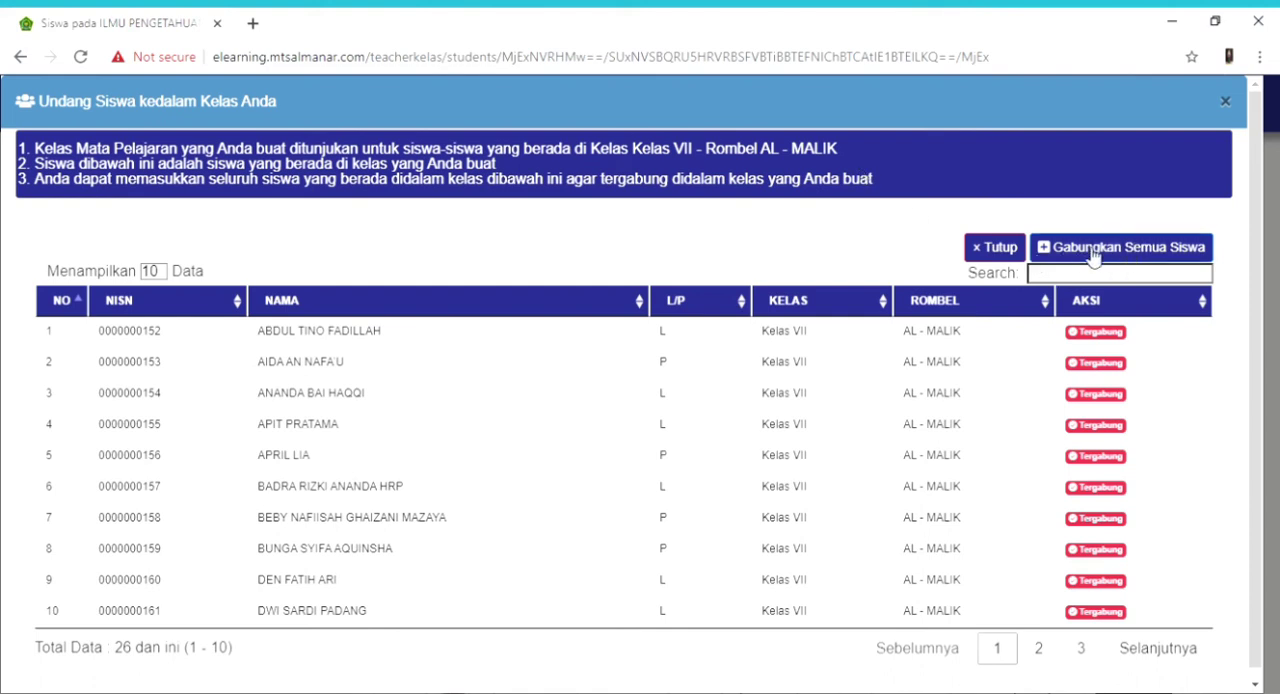
left_click(1011, 249)
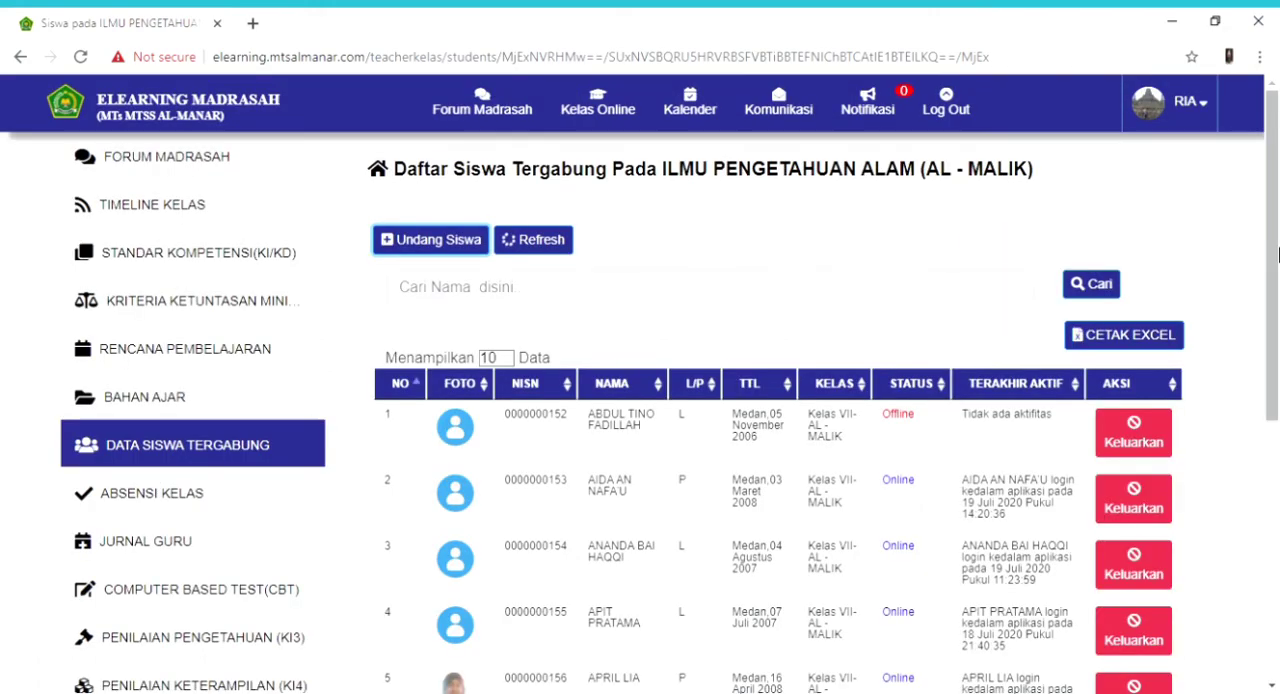
scroll(1007, 248, "down", 2)
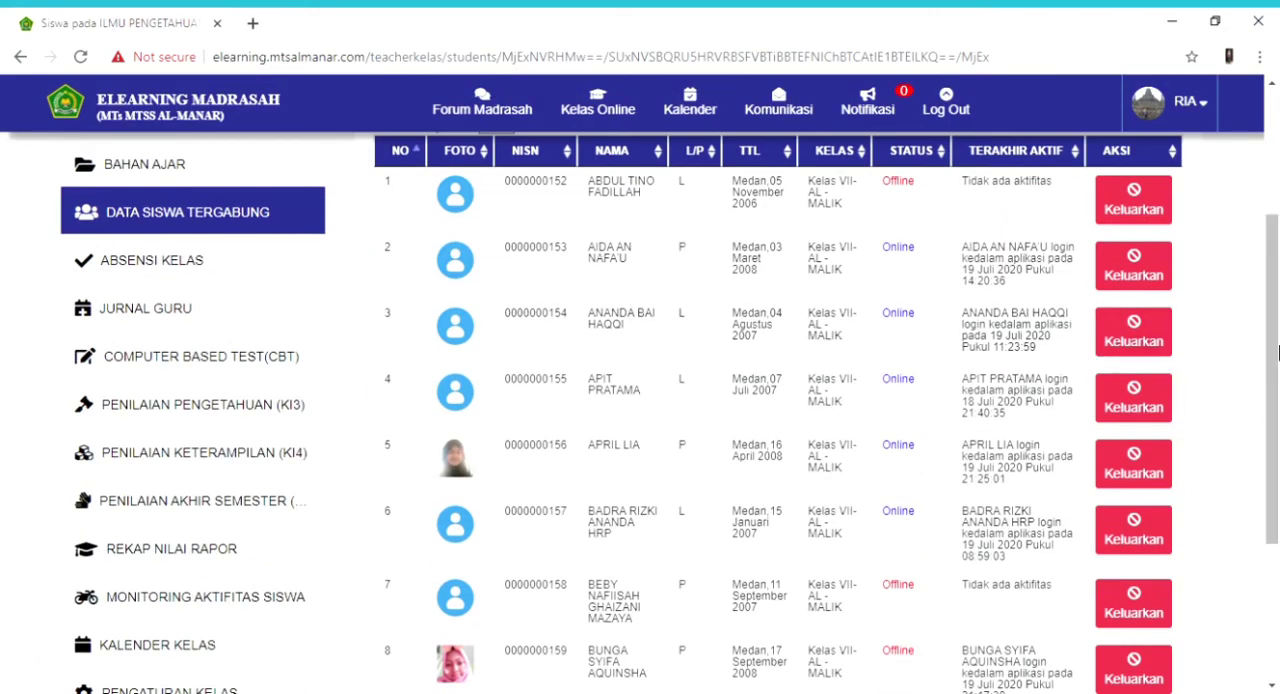
left_click_drag(1277, 351, 1277, 212)
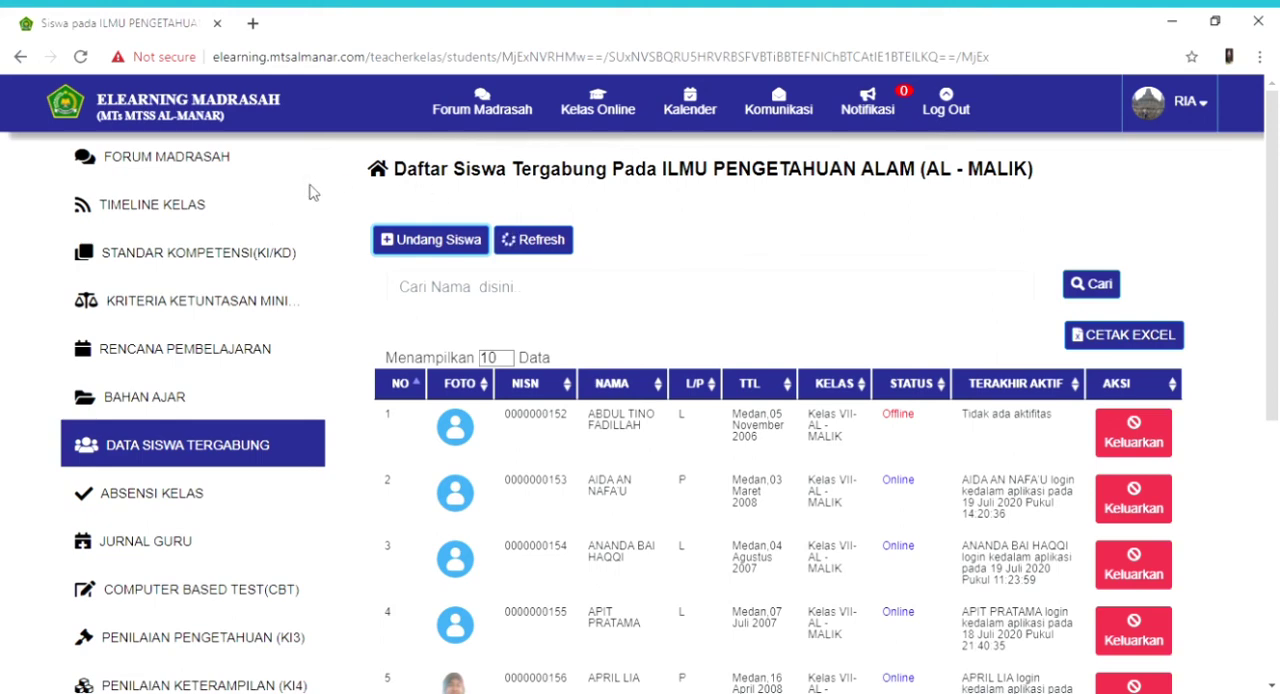
- Open the AL - MALIK class's Timeline Kelas and read the teacher's post with instructions for the first IPA material
left_click(180, 205)
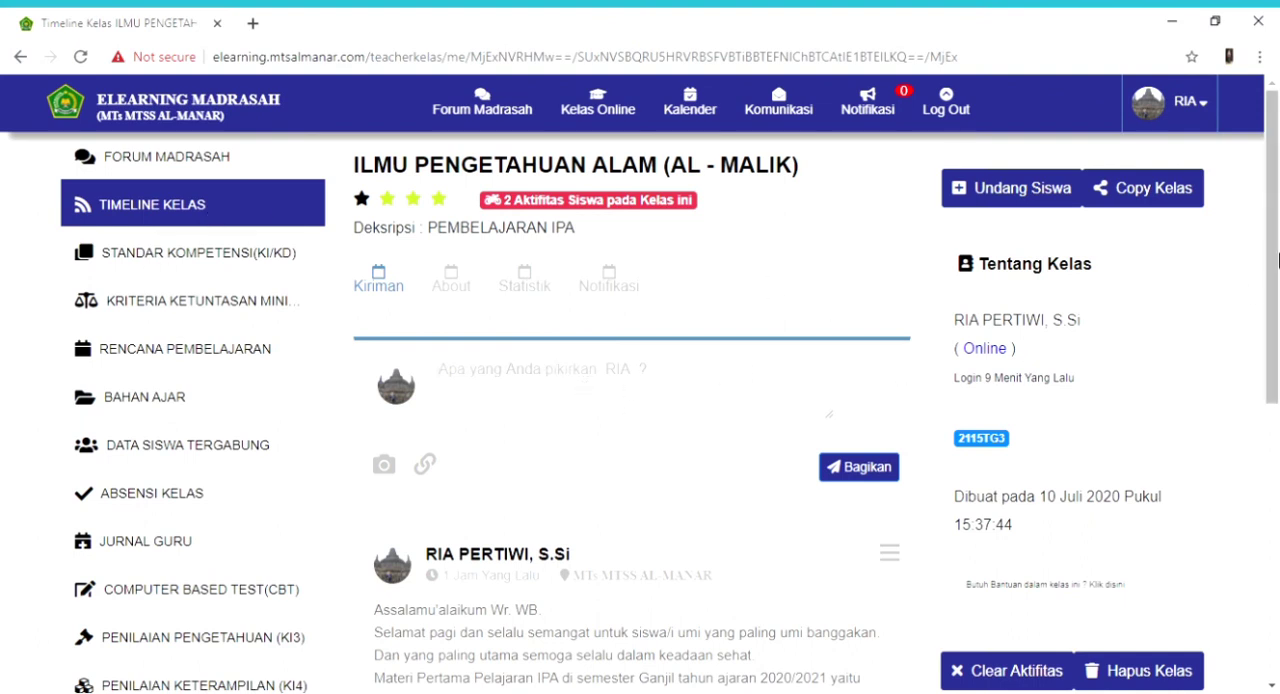
scroll(1277, 382, "down", 3)
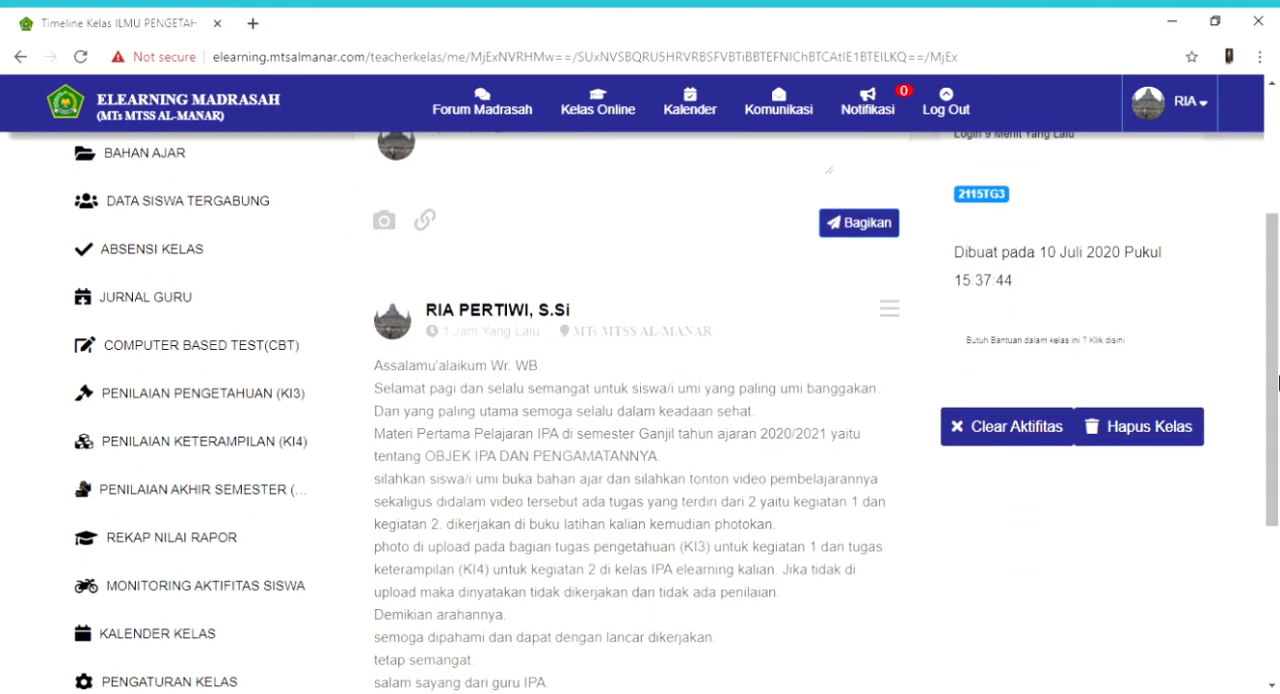
scroll(697, 275, "down", 1)
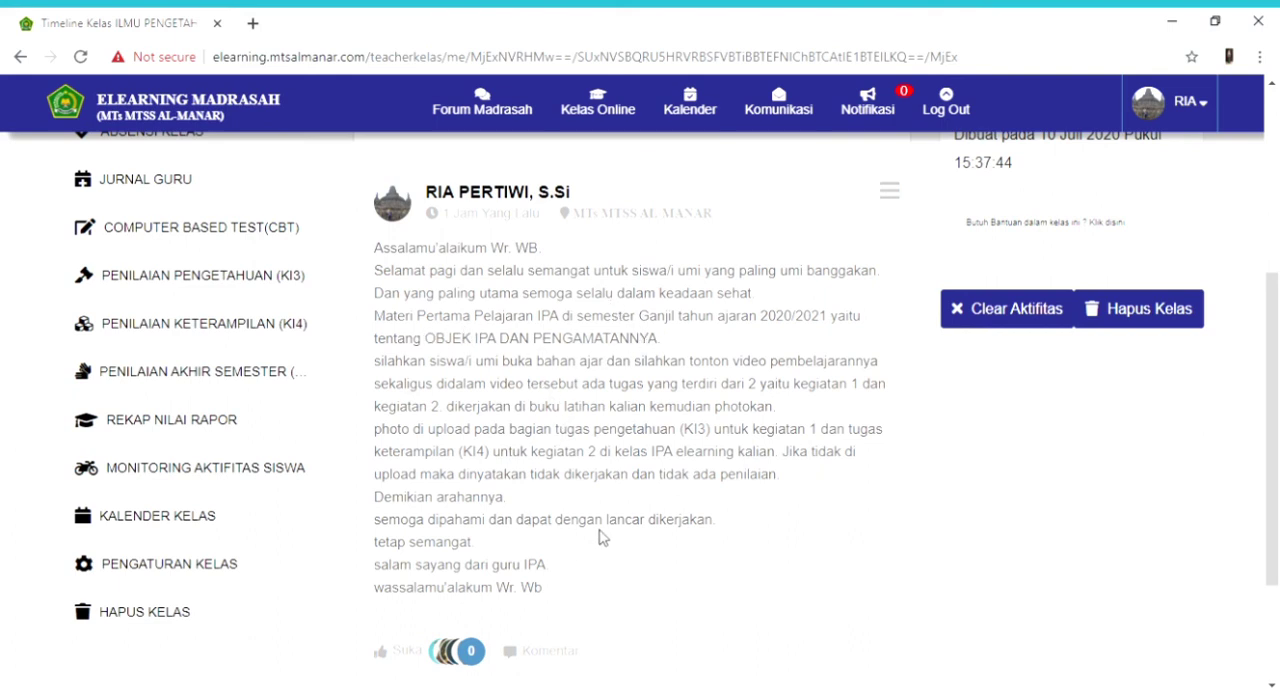
scroll(1278, 595, "down", 1)
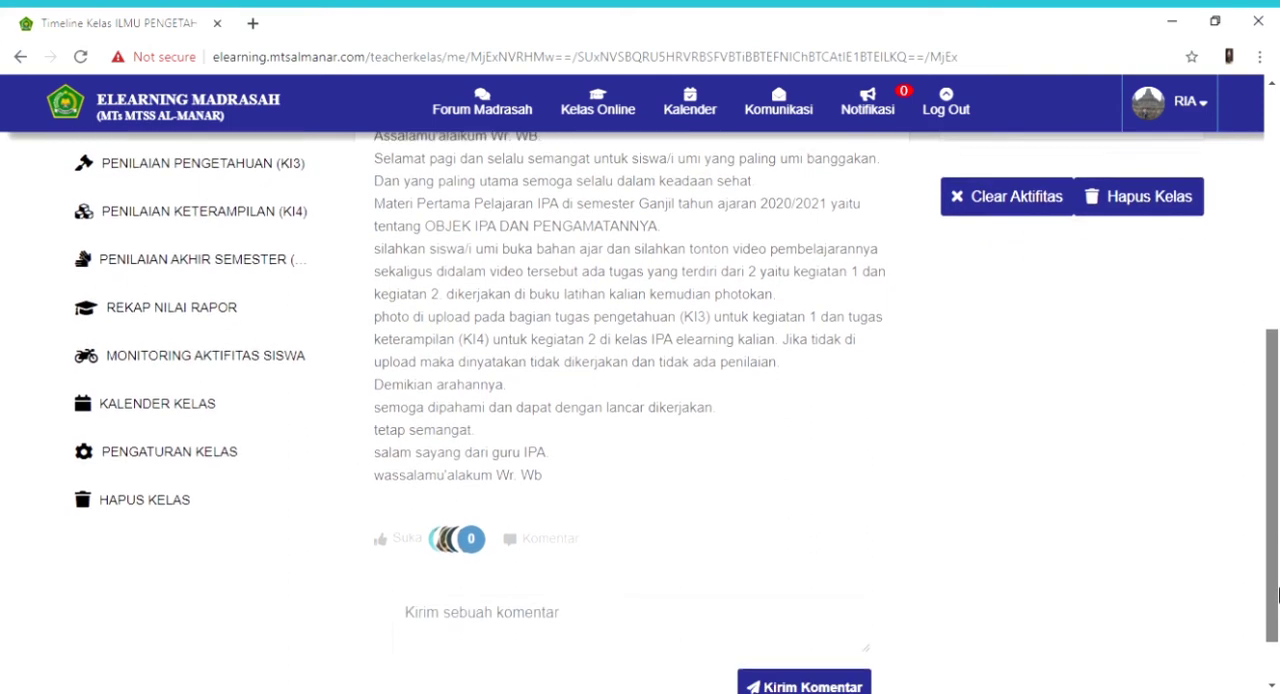
left_click_drag(1278, 595, 1278, 318)
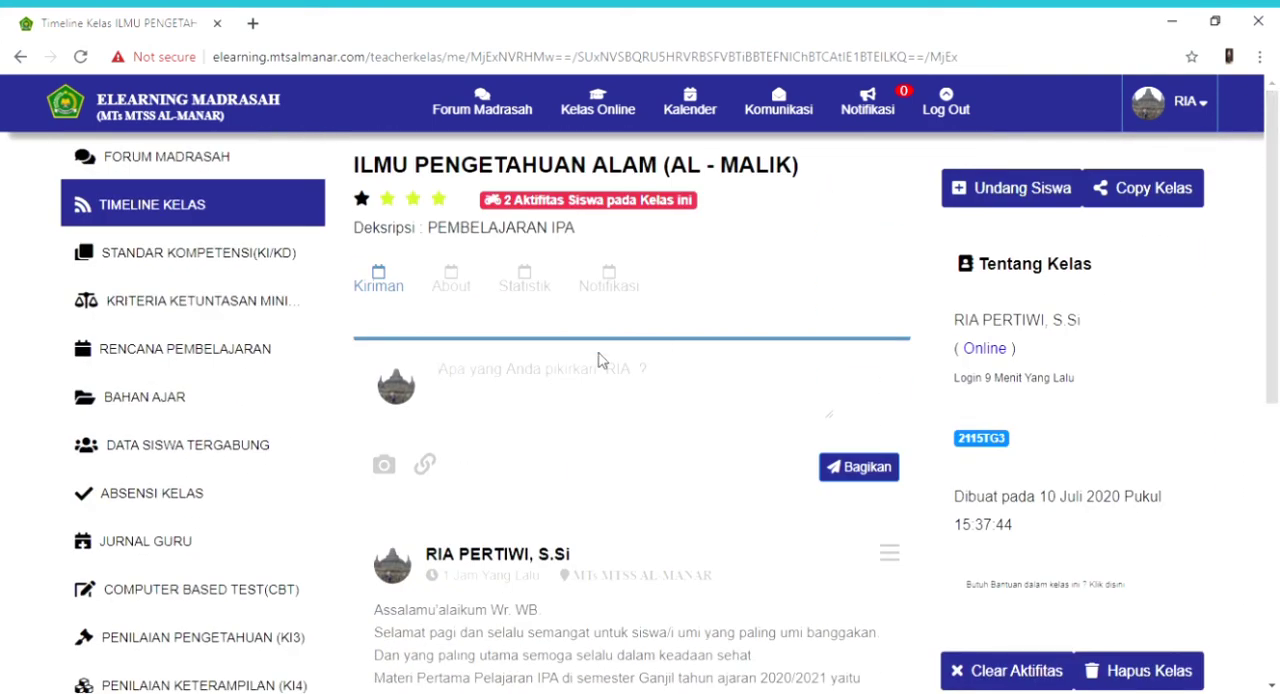
- Return to Forum Madrasah, view the ILMU PENGETAHUAN ALAM (AR - RAHMAN) online class, and switch to the AL - MALIK class
left_click(216, 168)
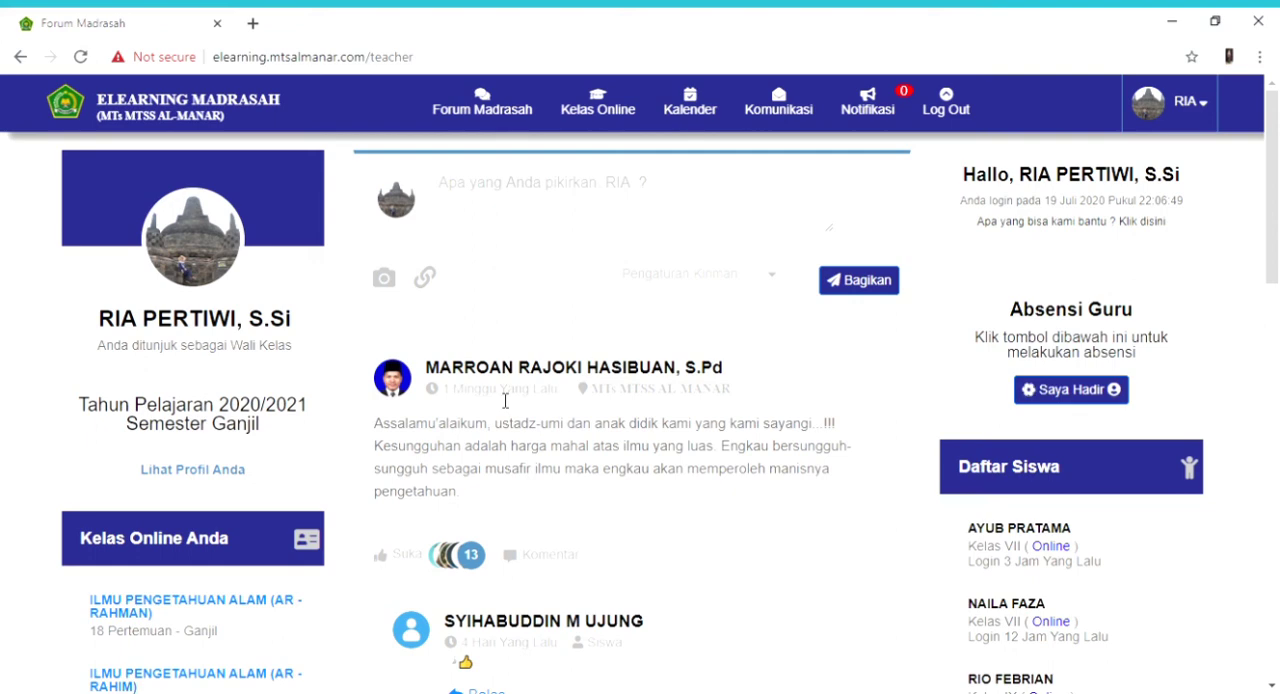
left_click(586, 125)
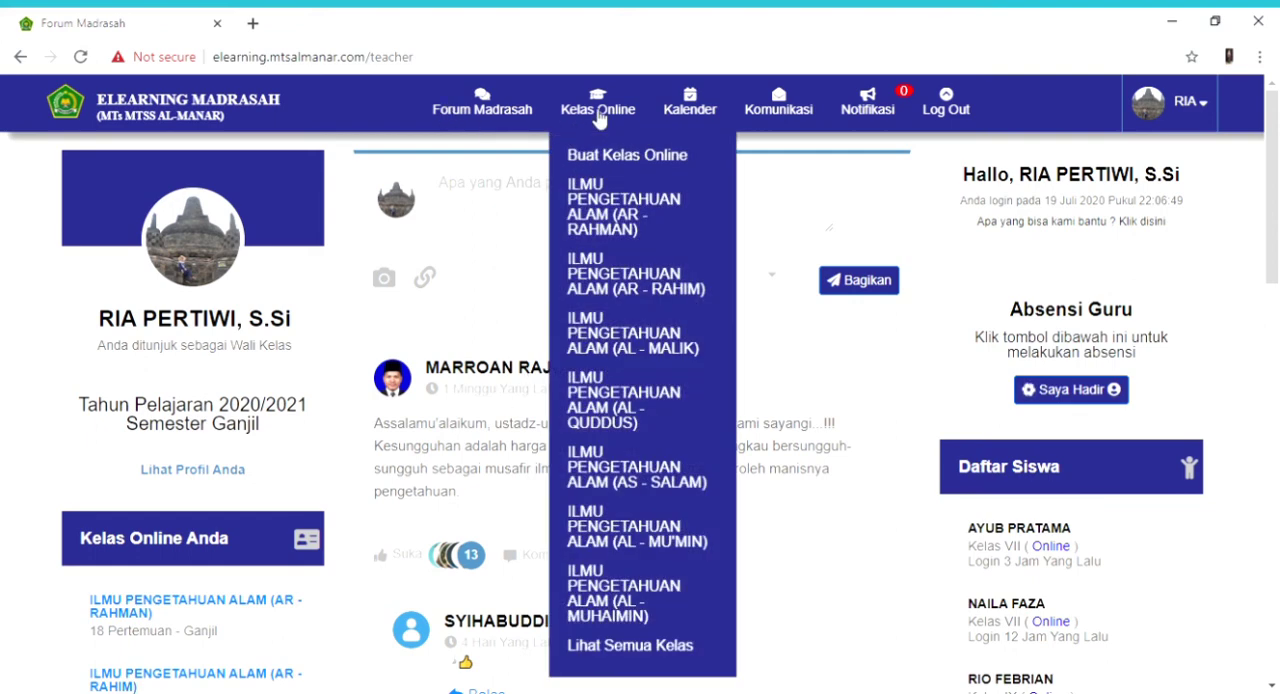
left_click(619, 230)
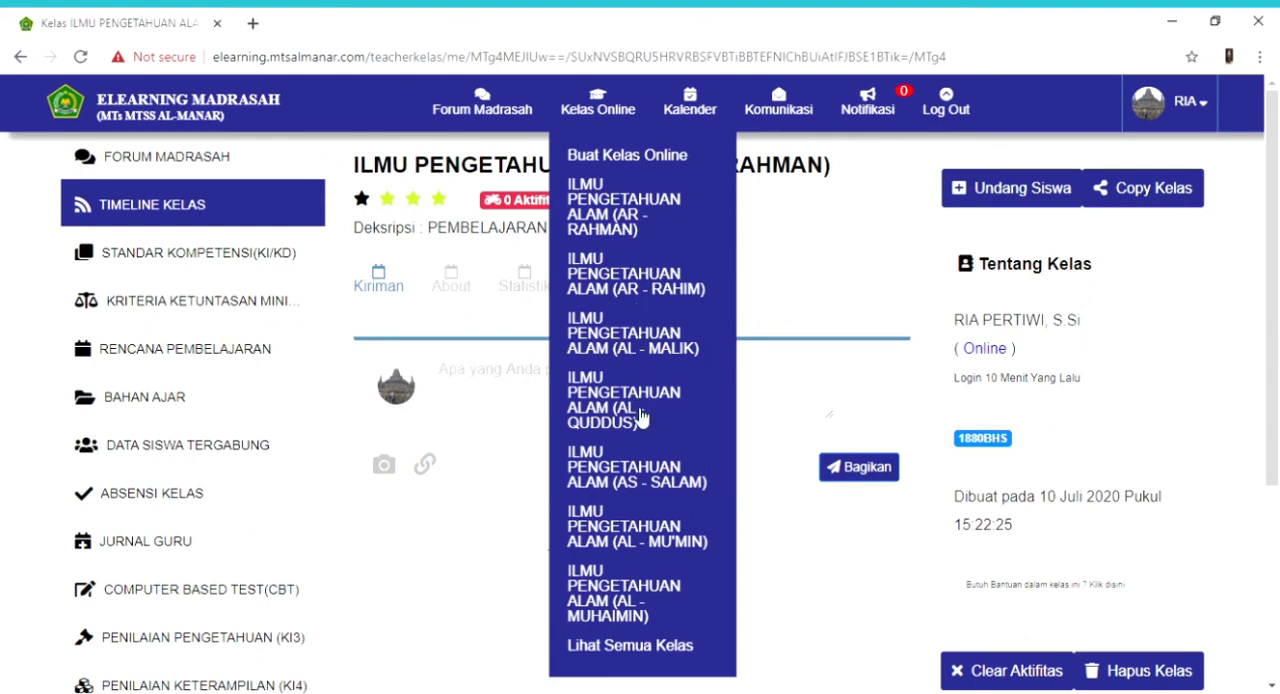
left_click(658, 346)
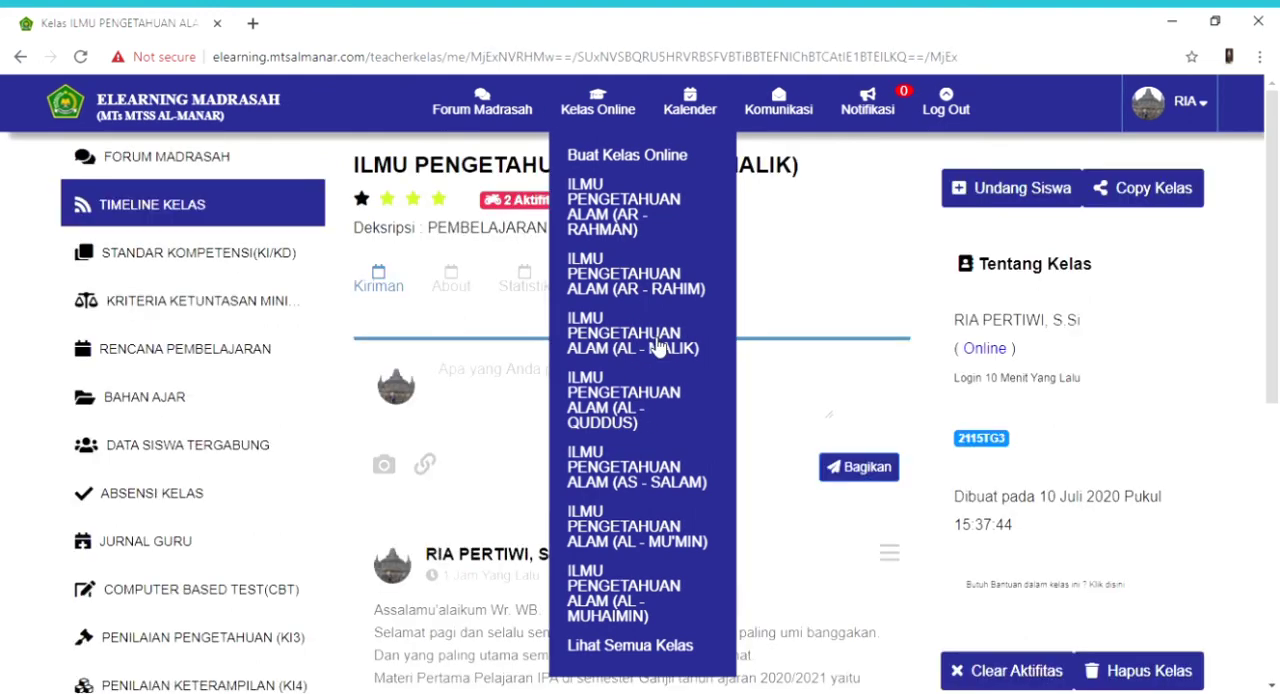
- Reopen the AL - MALIK class's Timeline Kelas and examine its posting area and existing post
left_click(202, 210)
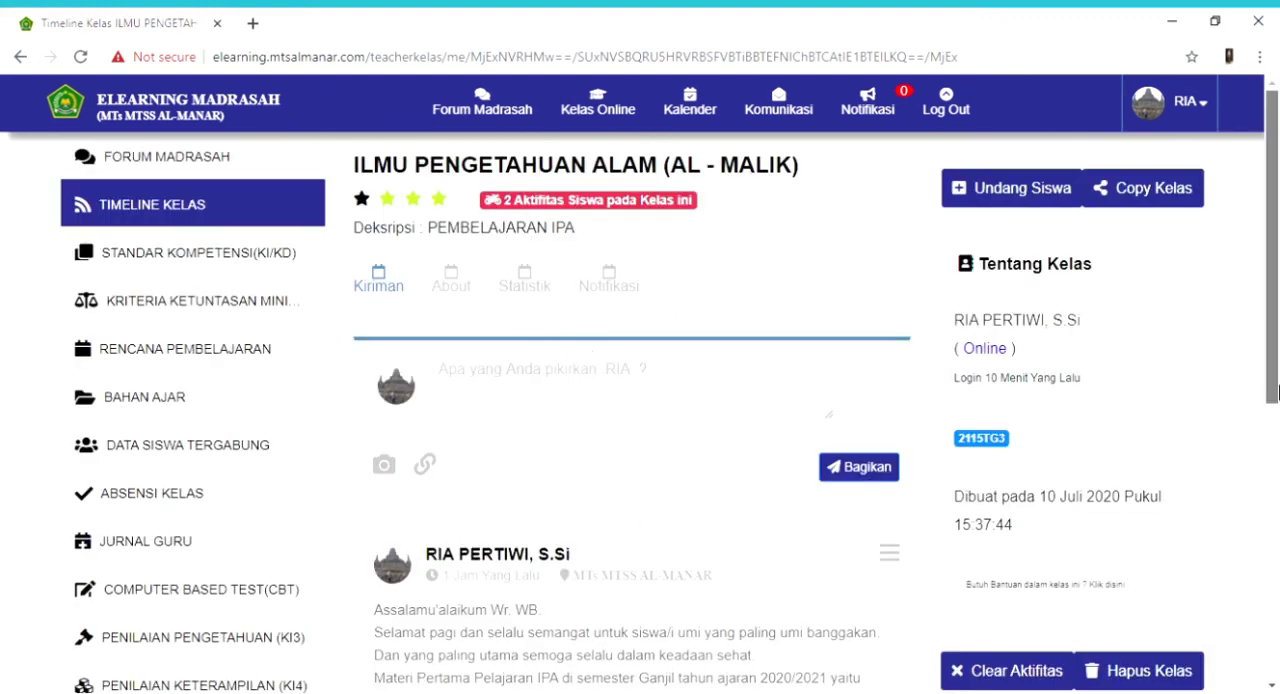
scroll(1270, 412, "down", 1)
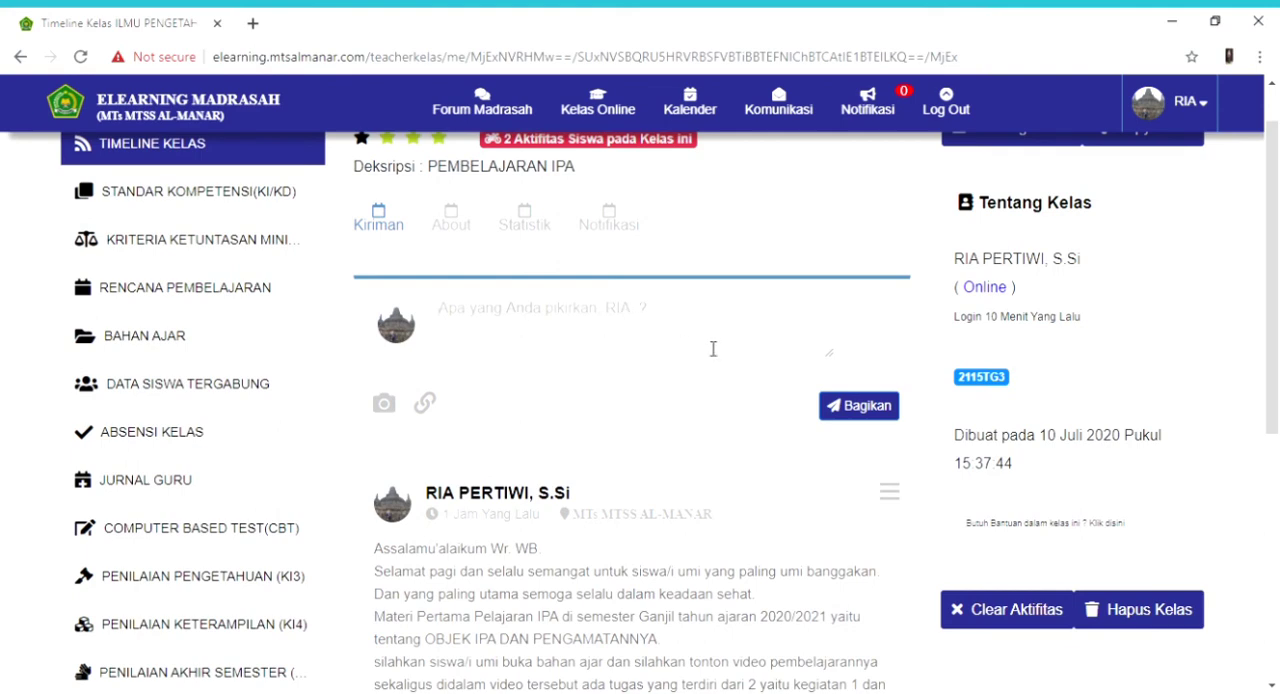
left_click_drag(1276, 317, 1278, 231)
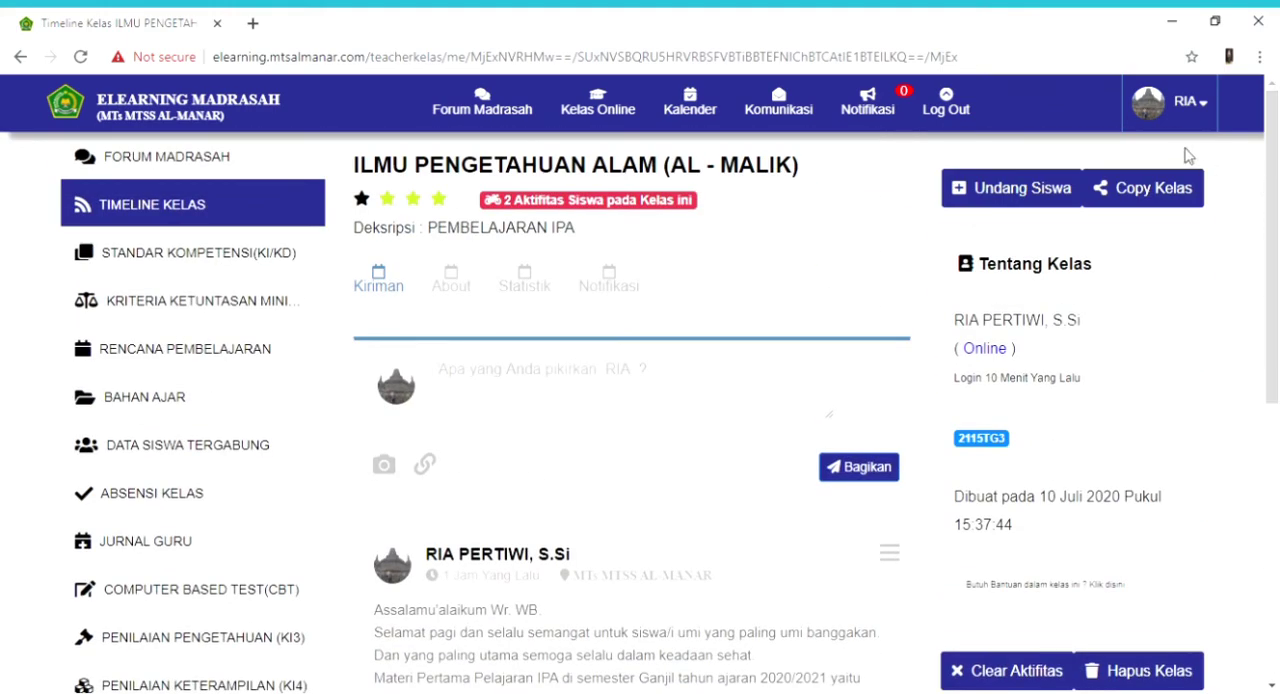
mouse_move(1278, 221)
left_mouse_down()
mouse_move(1278, 498)
mouse_move(1278, 222)
left_mouse_up()
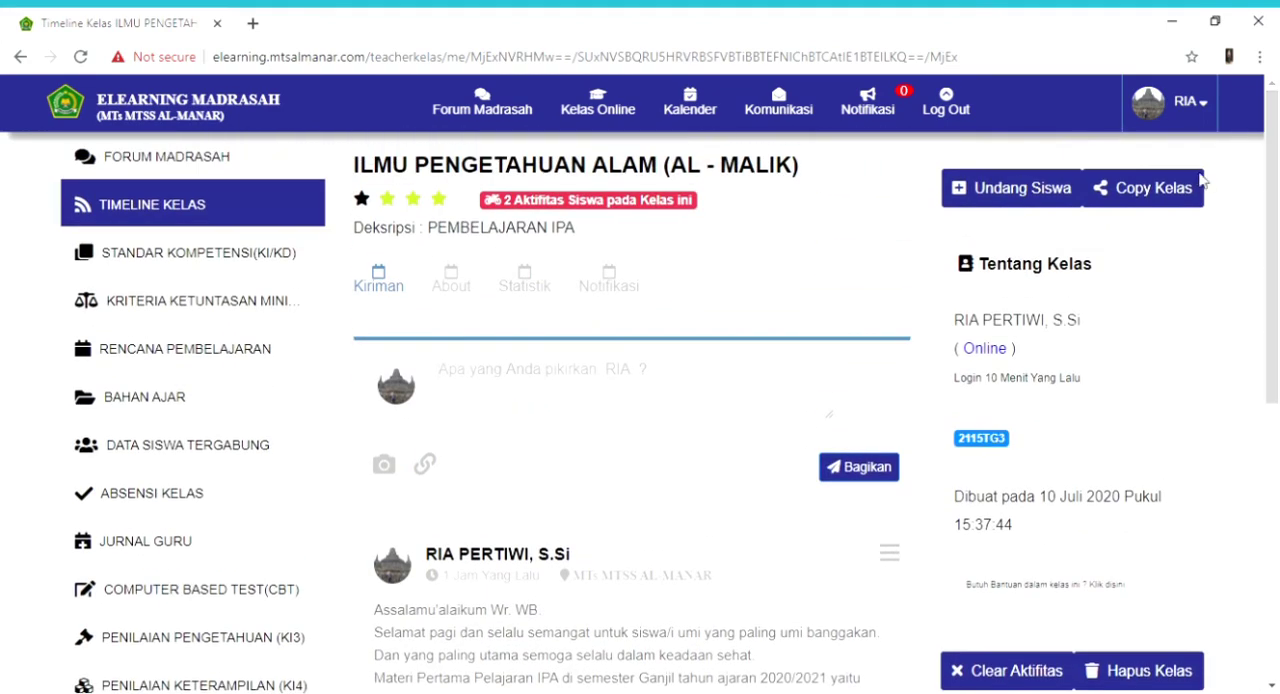